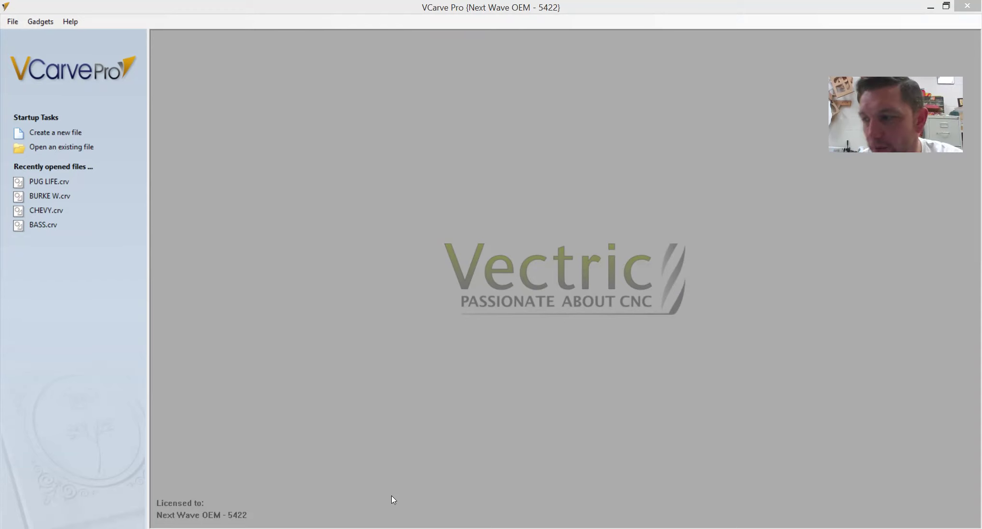
# Create a new file and set the job width to 18 inches.
pyautogui.click(49, 134)
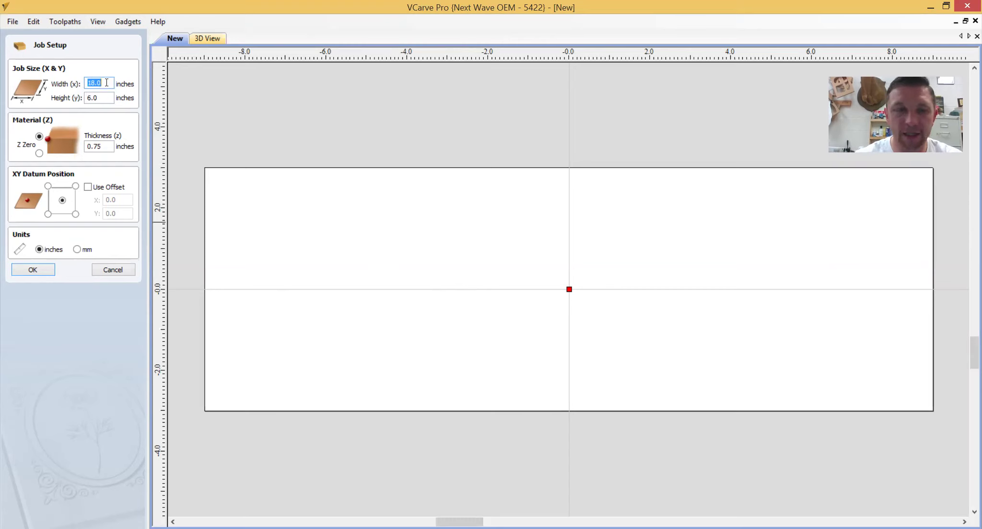
pyautogui.press('BackSpace')
pyautogui.write('12')
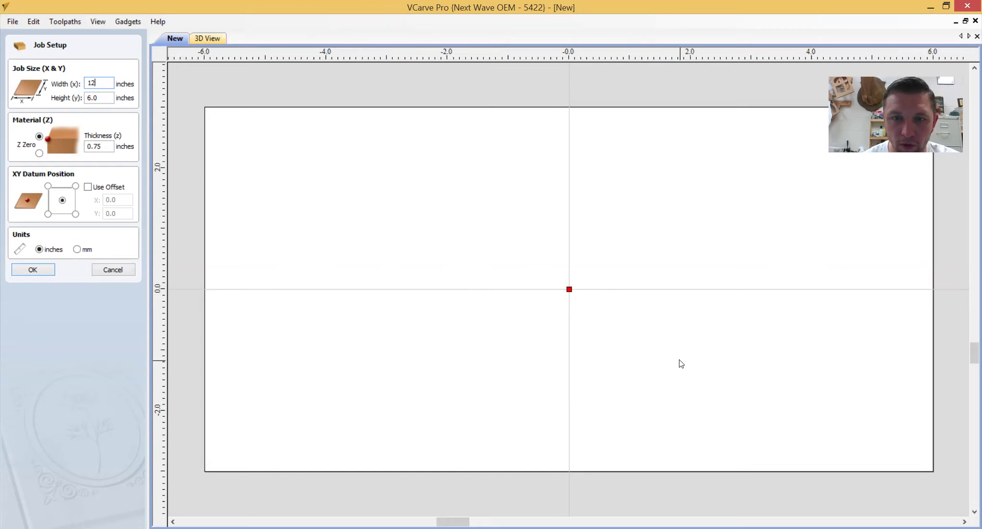
pyautogui.press('BackSpace')
pyautogui.press('BackSpace')
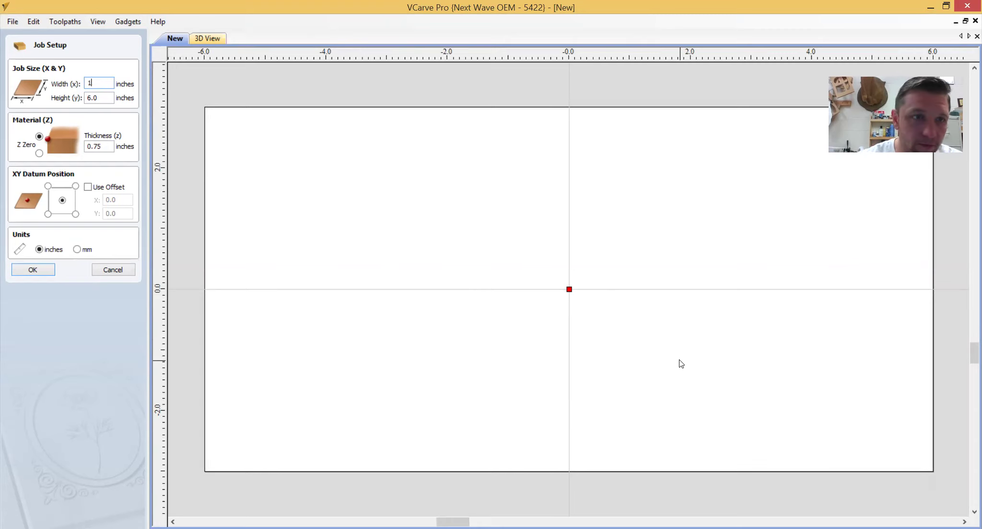
pyautogui.write('18')
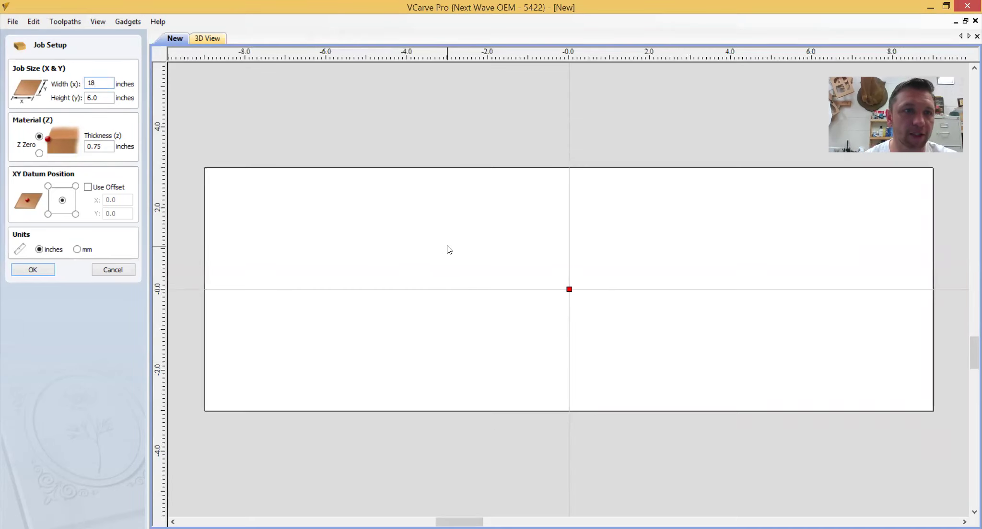
# Place the XY datum at the centre of the material and accept the job setup.
pyautogui.click(48, 215)
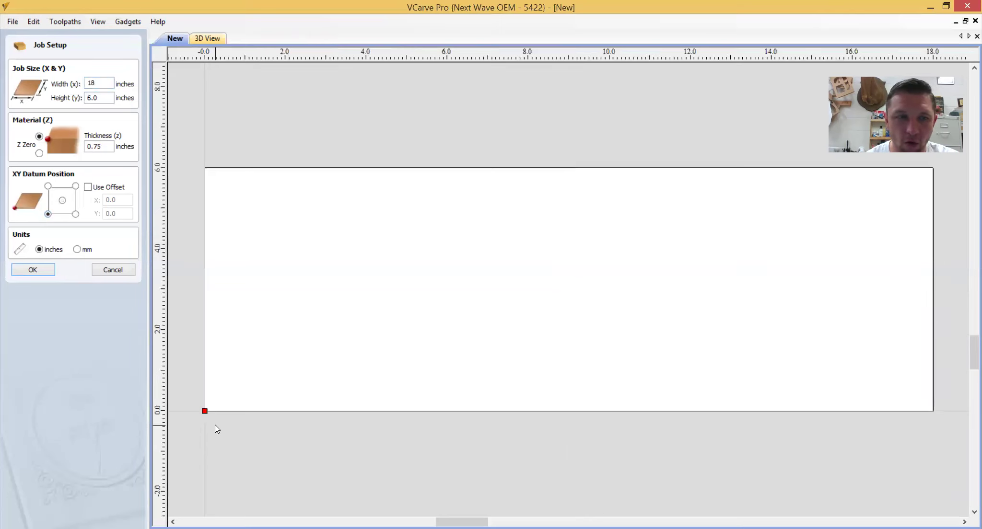
pyautogui.click(62, 200)
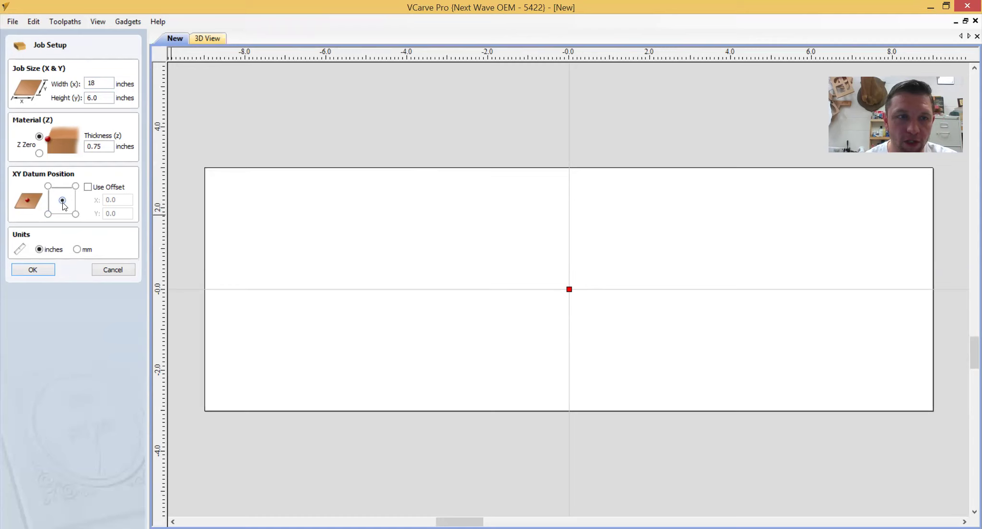
pyautogui.click(32, 270)
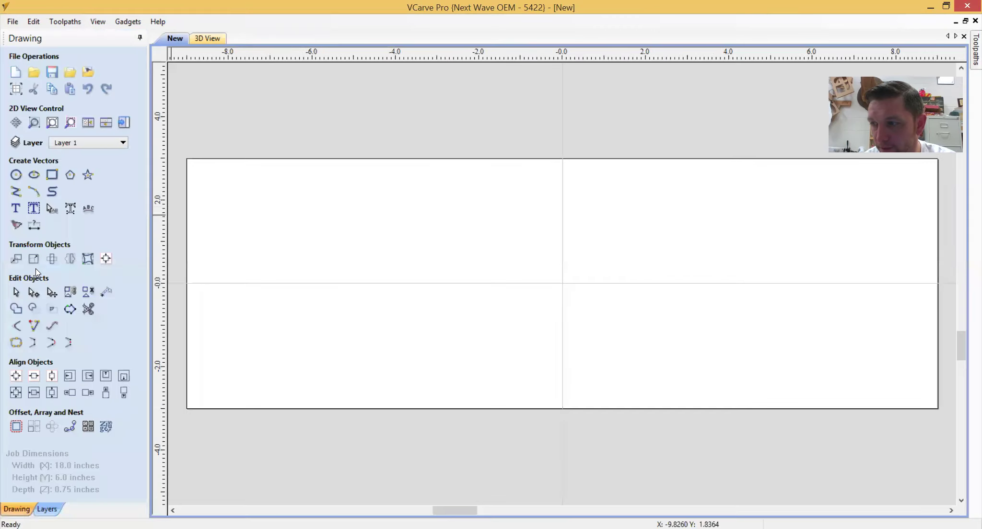
pyautogui.click(33, 225)
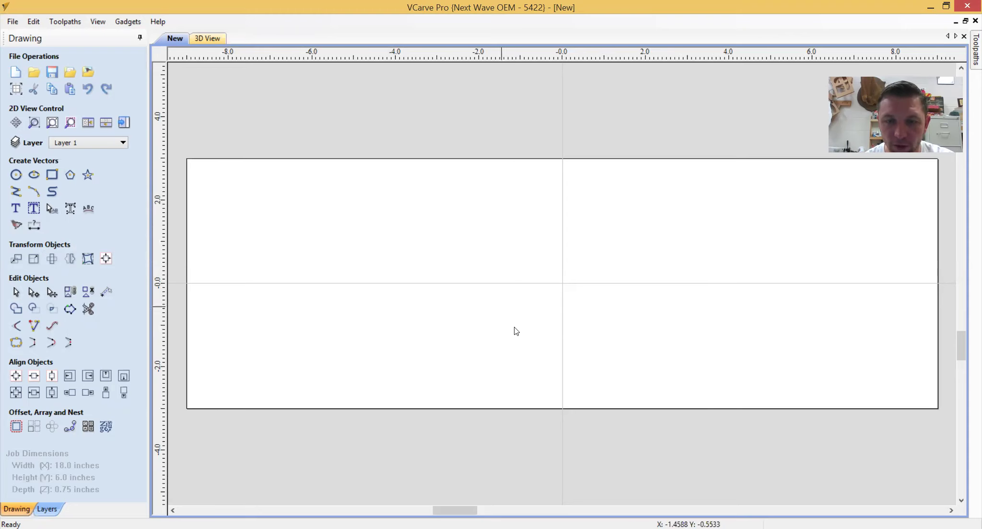
# Start saving the job and browse to Documents > CNC Shark, opening the CNC FILES folder inside the class CNC folder.
pyautogui.click(53, 78)
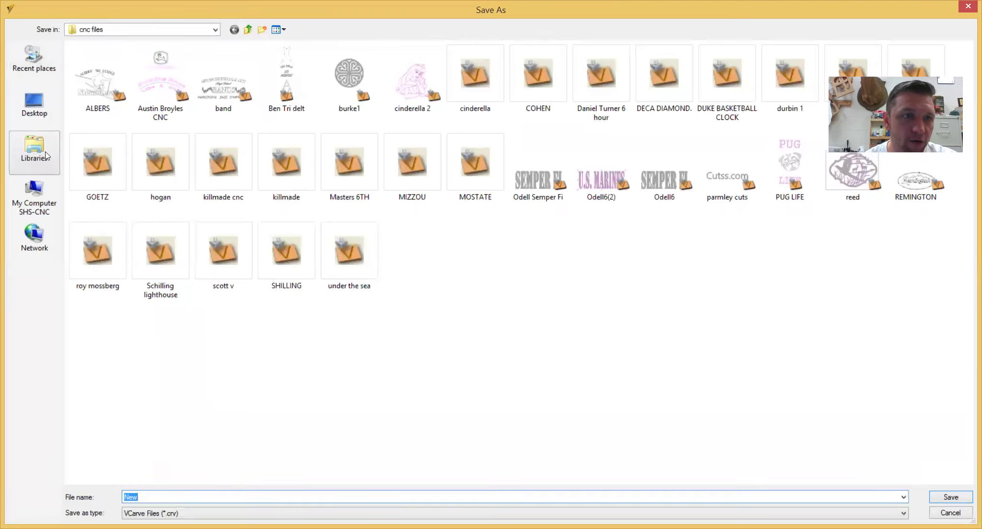
pyautogui.click(34, 197)
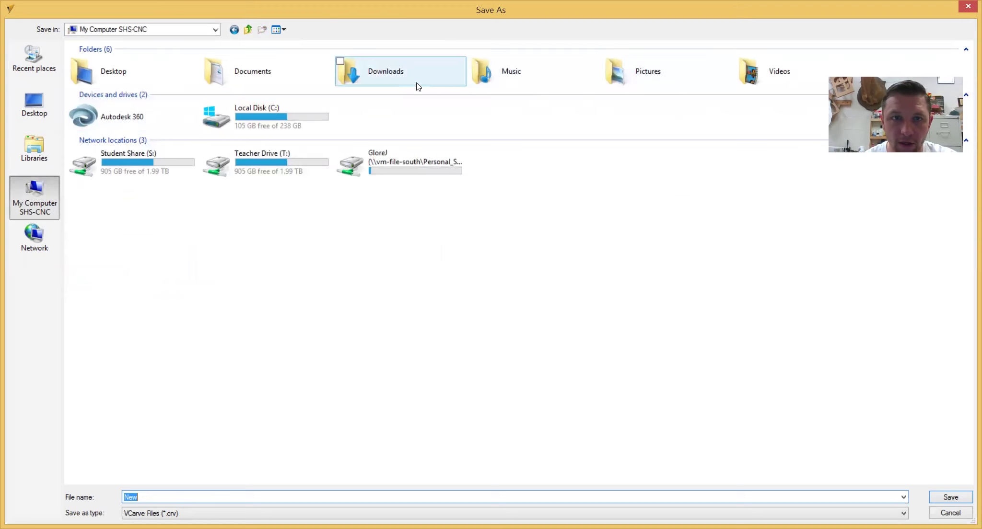
pyautogui.doubleClick(230, 68)
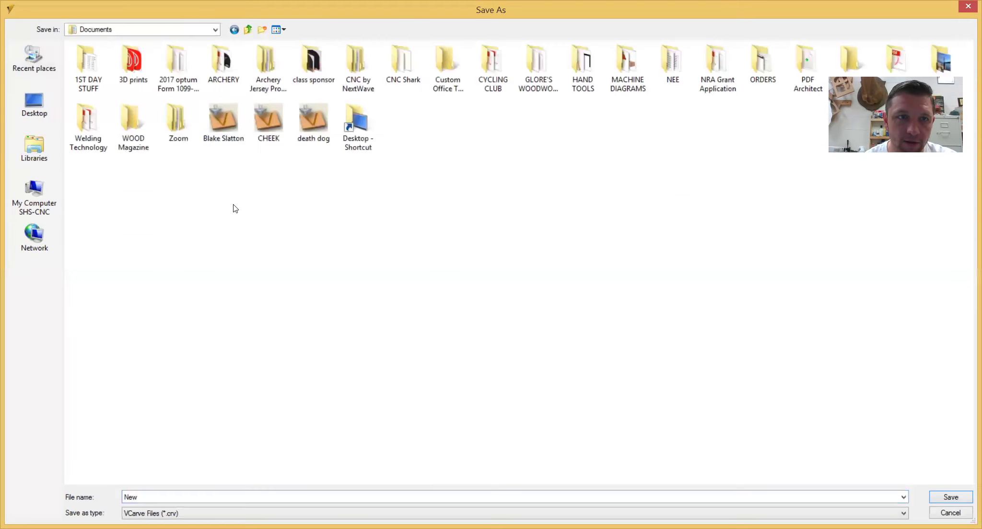
pyautogui.doubleClick(414, 81)
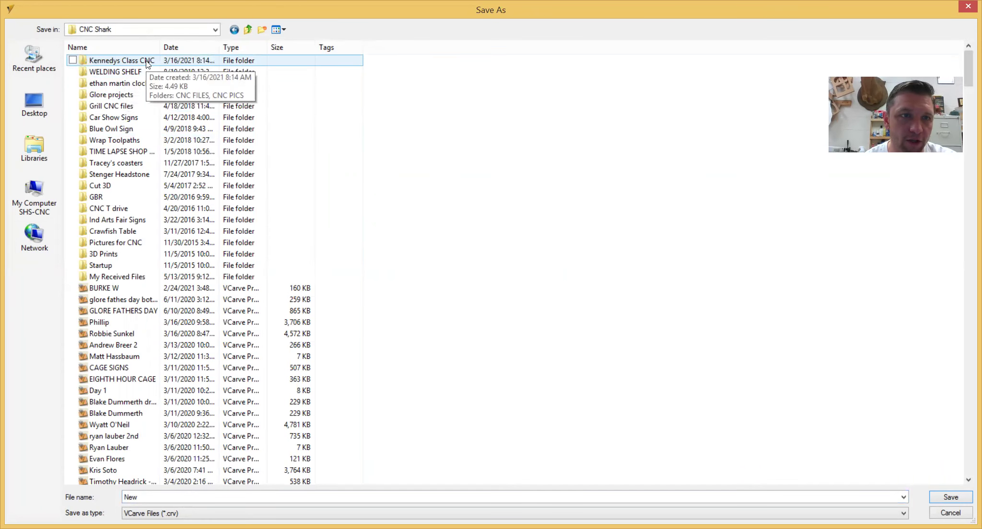
pyautogui.doubleClick(145, 62)
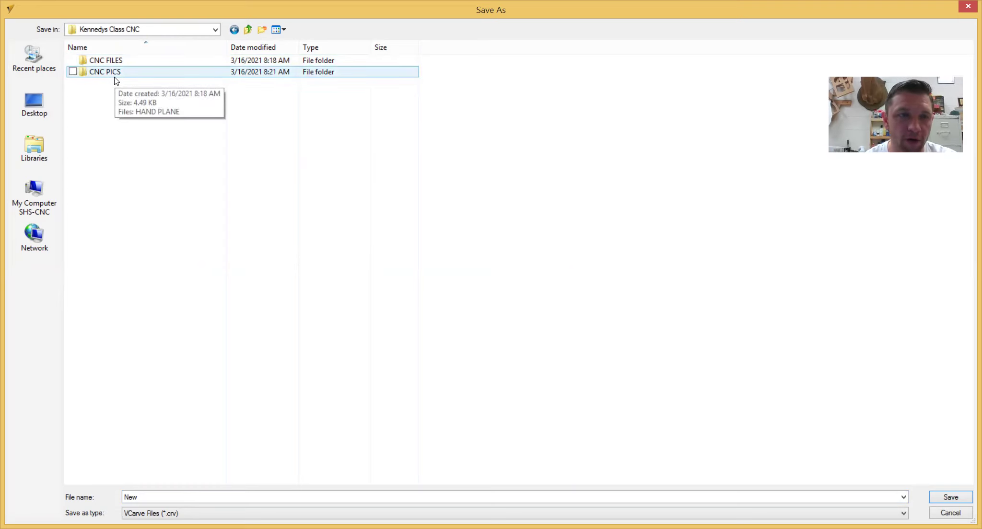
pyautogui.doubleClick(106, 62)
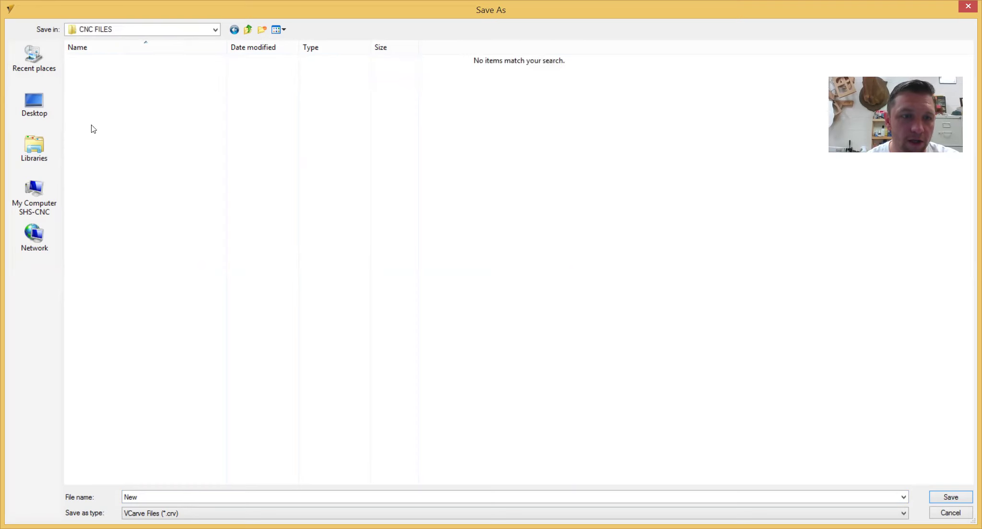
# Save the job under the file name "1ST HOUR" followed by the student's first name.
pyautogui.doubleClick(169, 495)
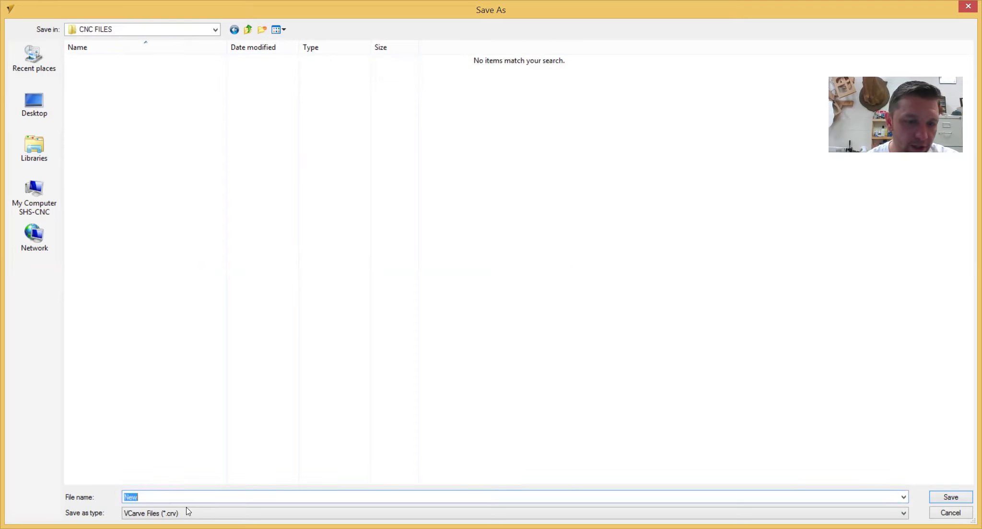
pyautogui.press('BackSpace')
pyautogui.write('1ST HOUR ')
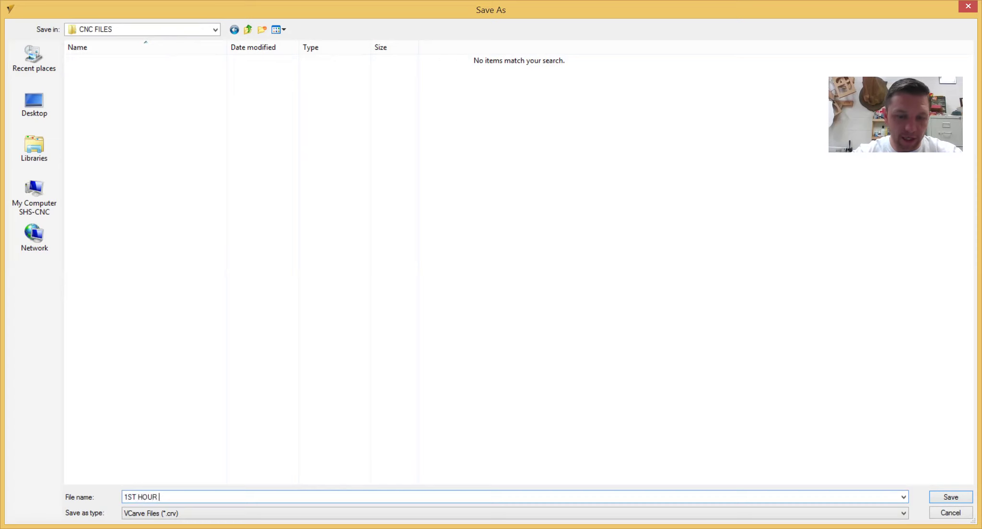
pyautogui.write('Ggw')
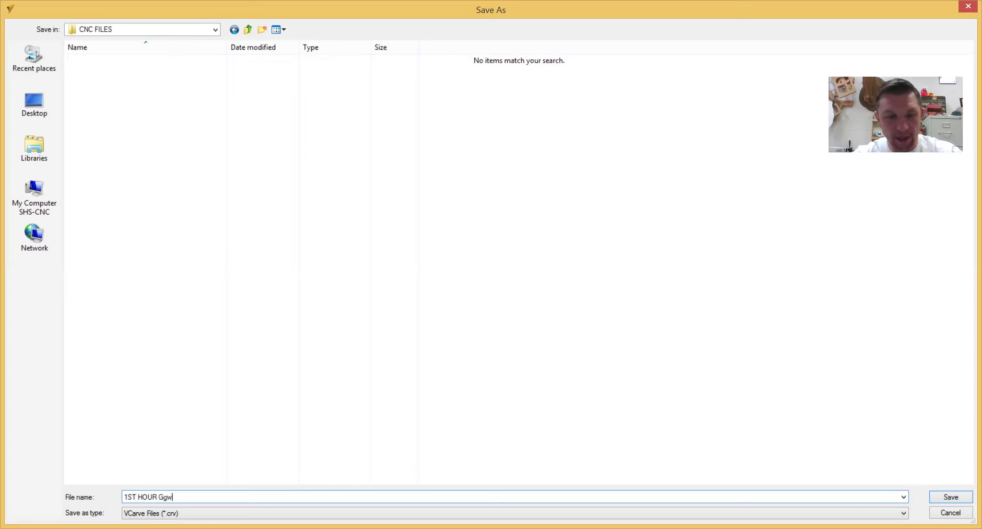
pyautogui.press('BackSpace')
pyautogui.press('BackSpace')
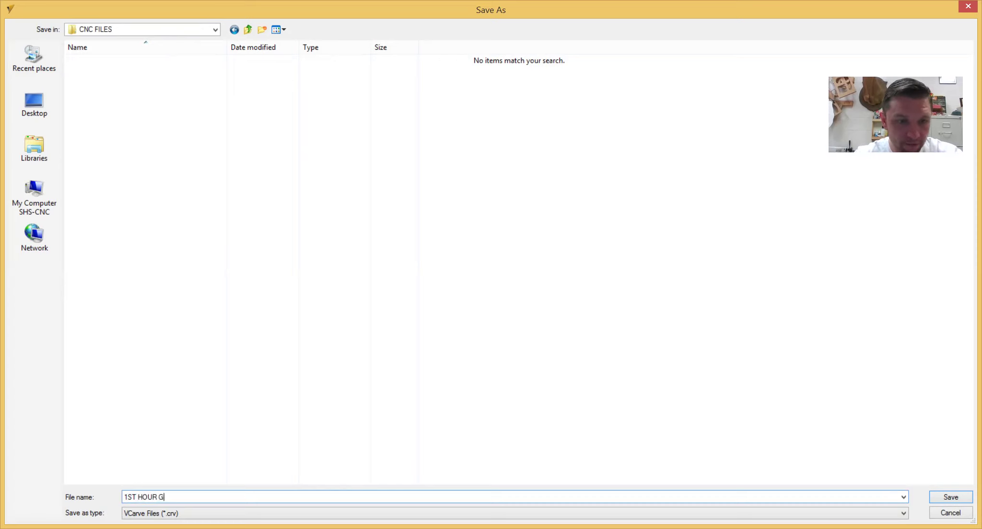
pyautogui.write('age')
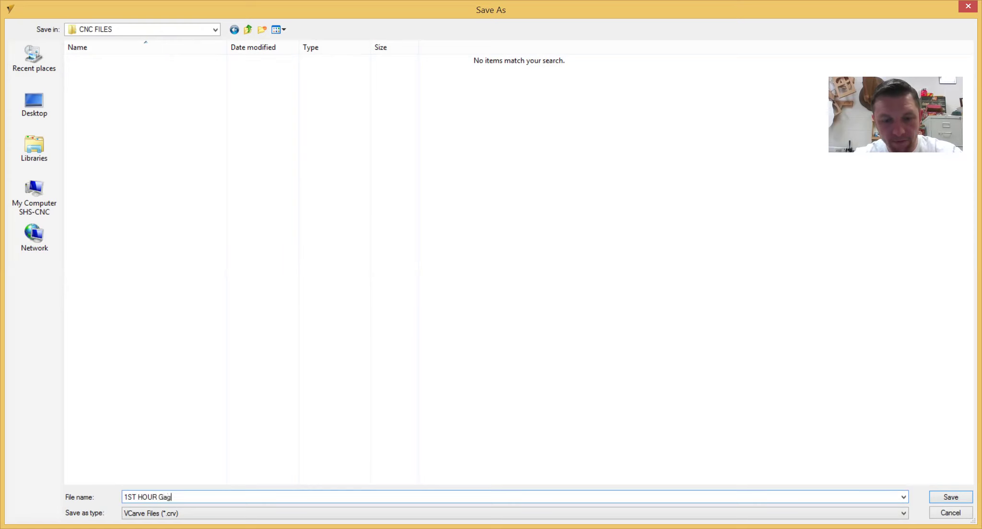
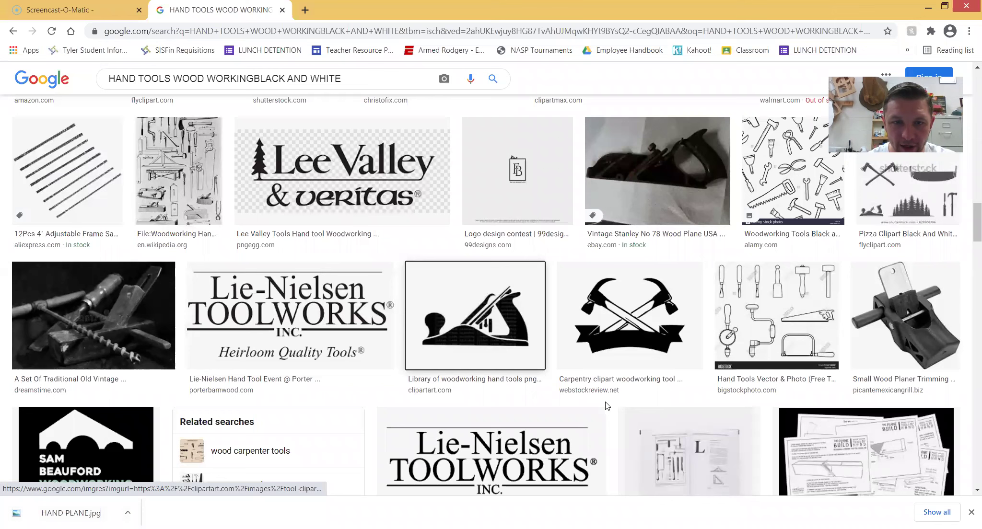
# Insert the missing space between WORKING and BLACK in the image search text.
pyautogui.rightClick(476, 337)
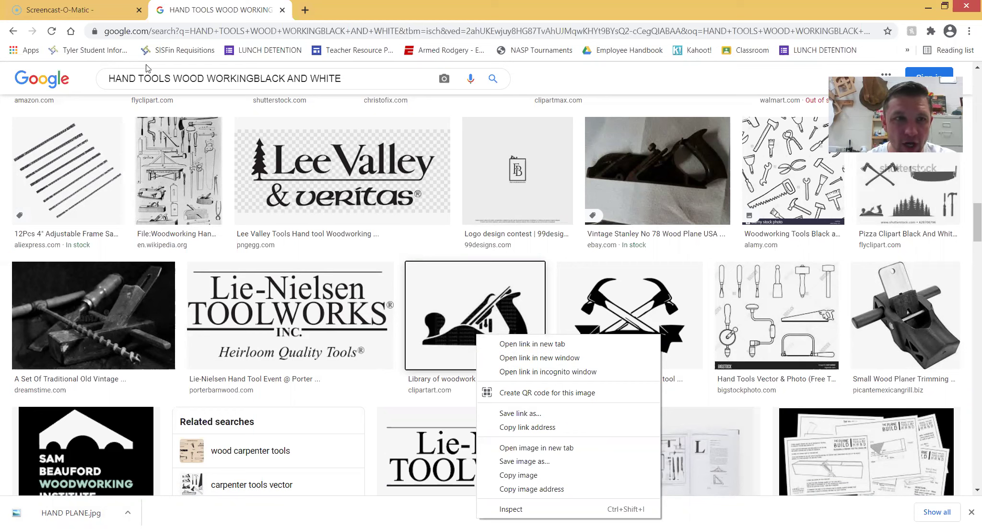
pyautogui.click(252, 79)
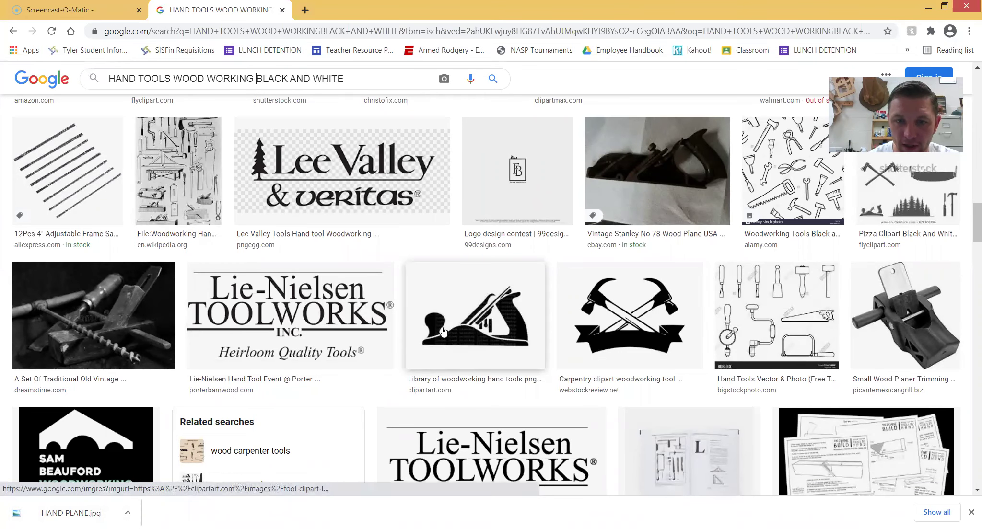
# Start saving the black hand plane image, browse to the class CNC PICS folder under Documents > CNC Shark, and close without saving.
pyautogui.rightClick(473, 324)
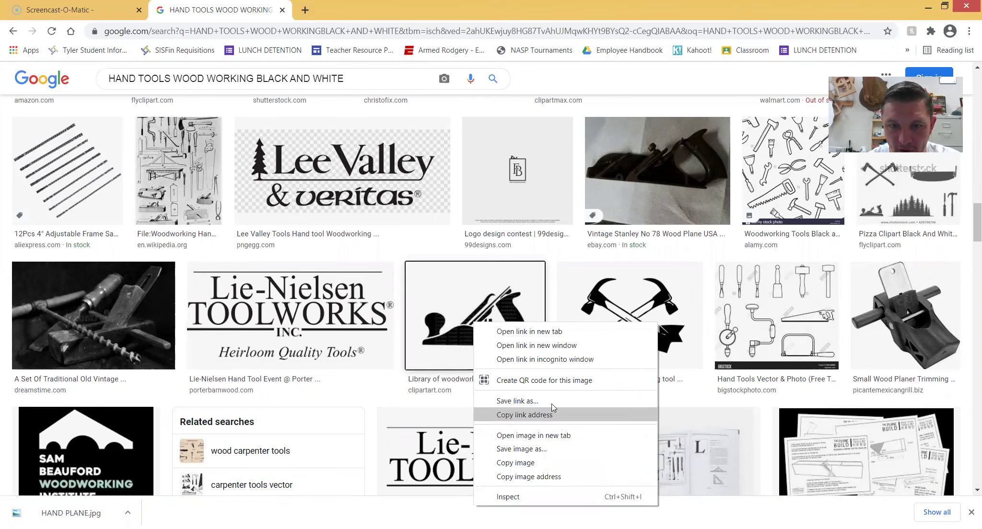
pyautogui.click(546, 449)
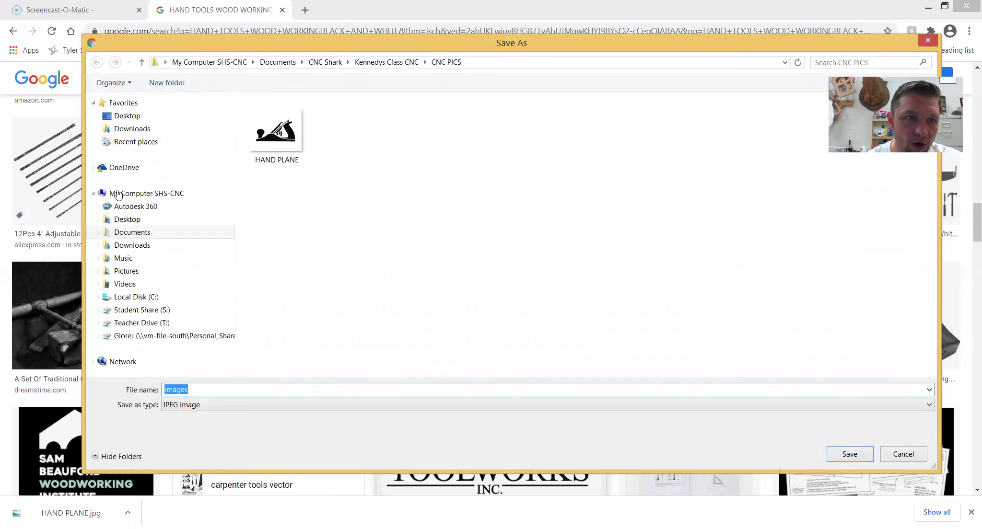
pyautogui.click(126, 232)
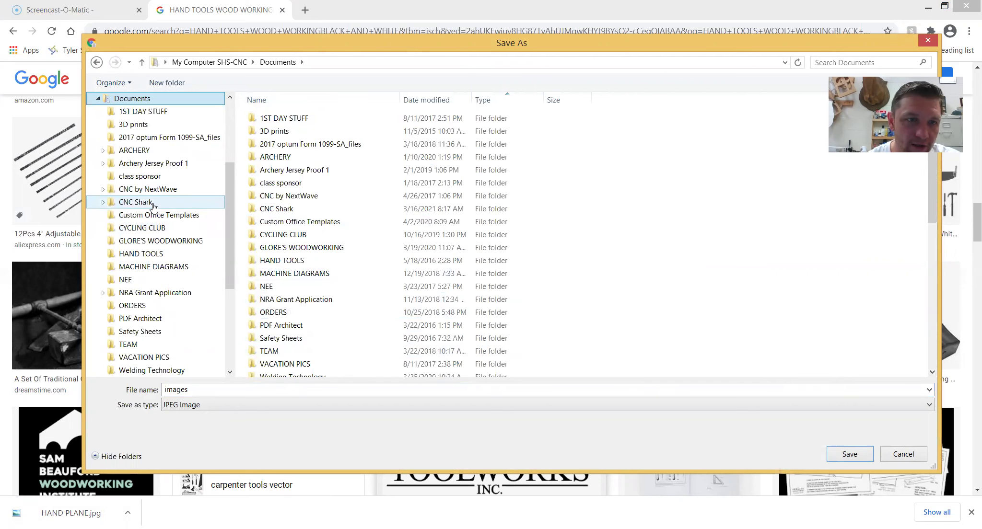
pyautogui.click(136, 202)
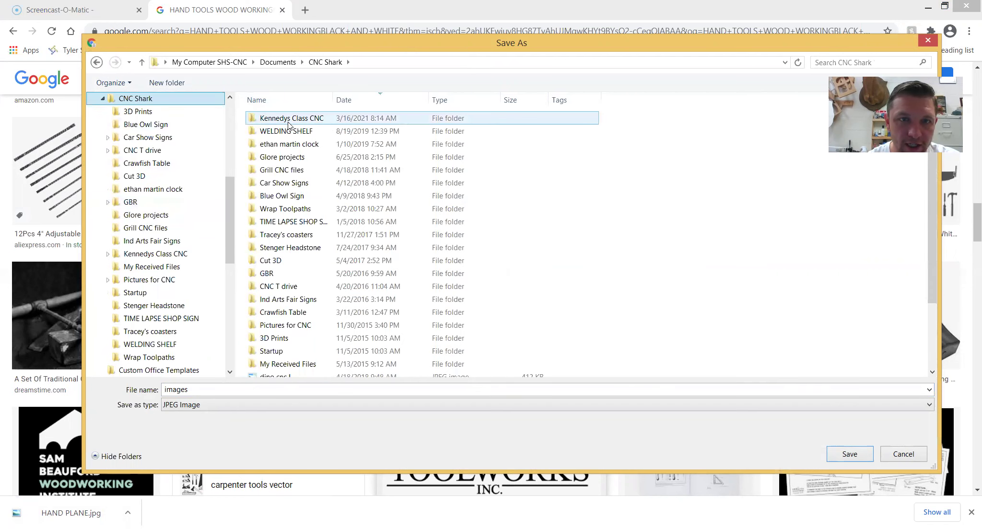
pyautogui.doubleClick(310, 124)
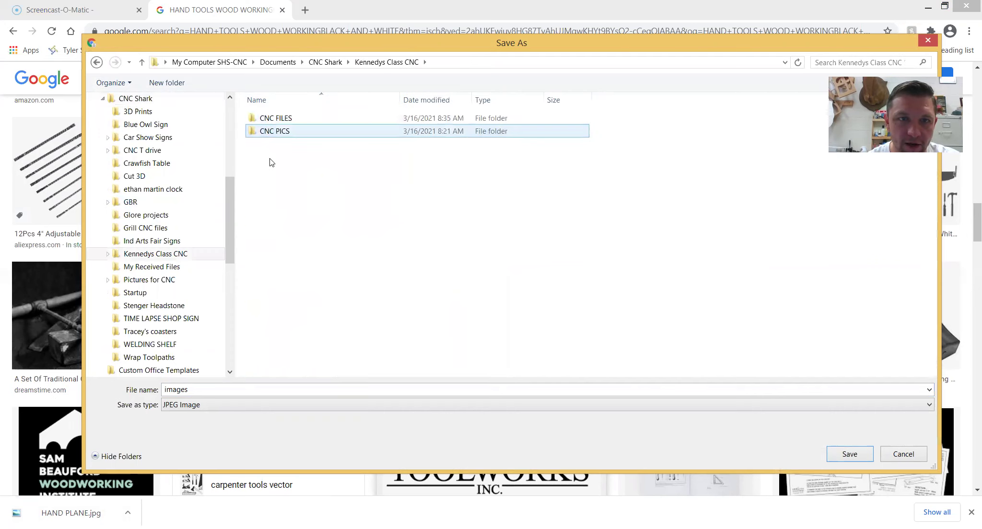
pyautogui.doubleClick(278, 132)
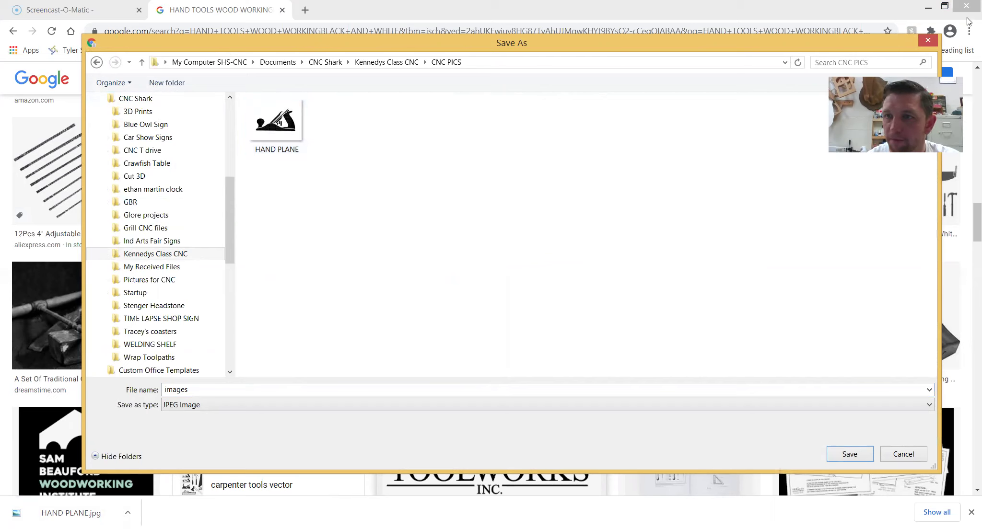
pyautogui.click(929, 43)
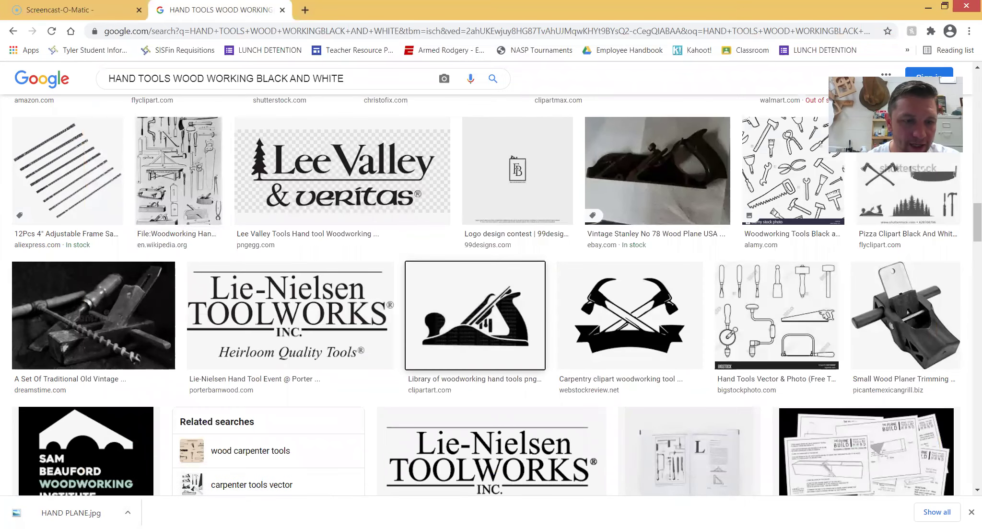
# Switch to VCarve Pro and import the HAND PLANE image from the class CNC PICS folder under Documents > CNC Shark.
pyautogui.hotkey('alt', 'Tab')
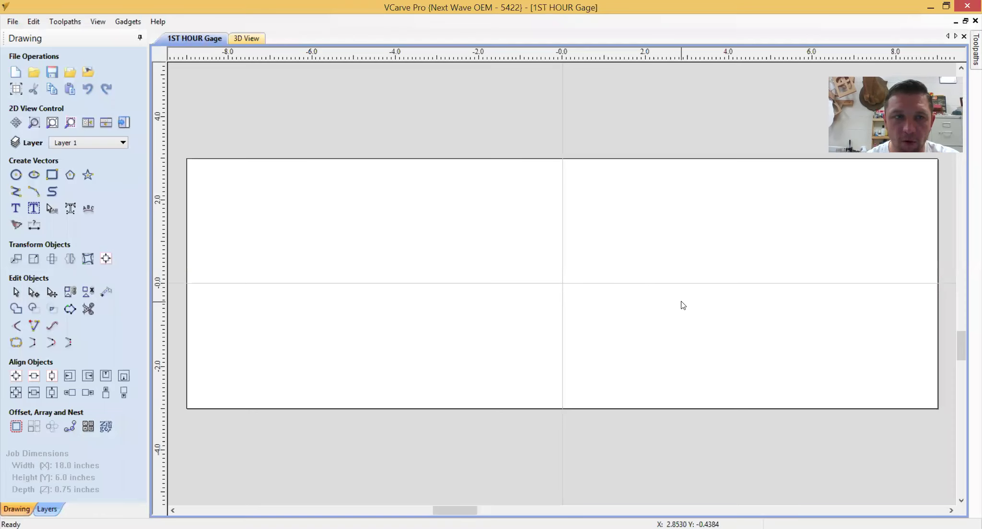
pyautogui.click(90, 76)
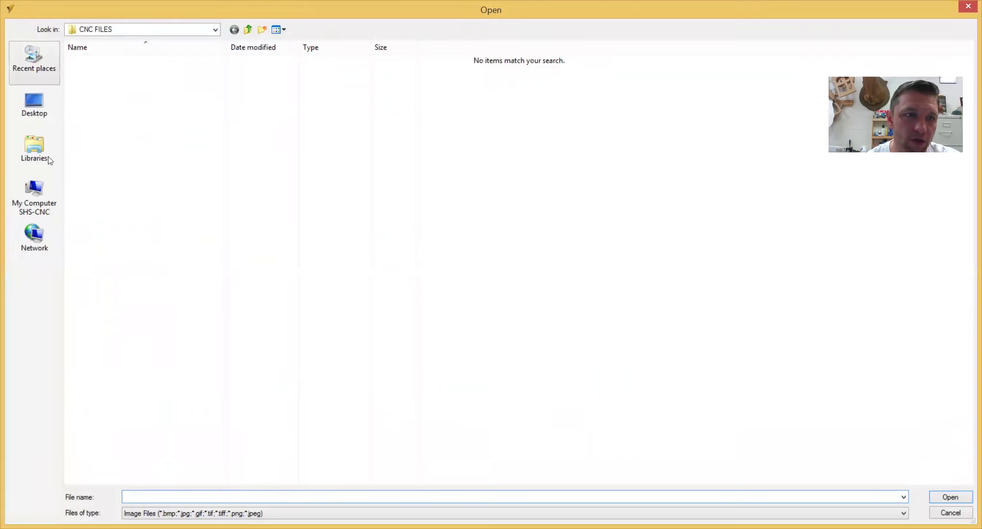
pyautogui.click(39, 190)
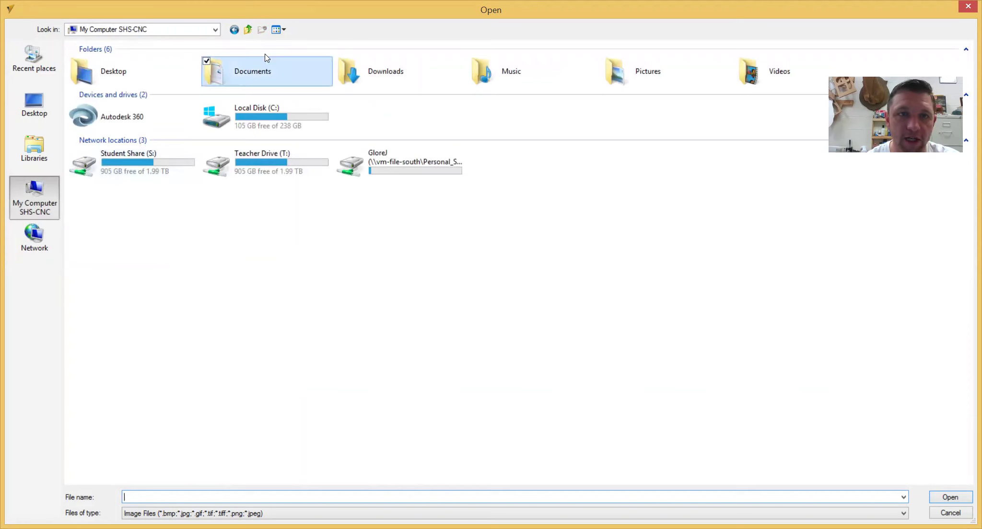
pyautogui.doubleClick(236, 72)
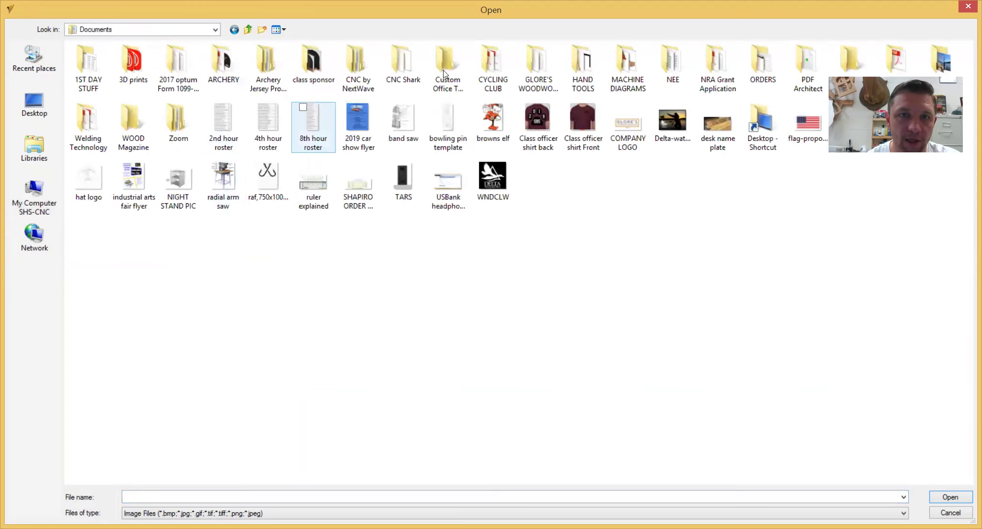
pyautogui.doubleClick(413, 68)
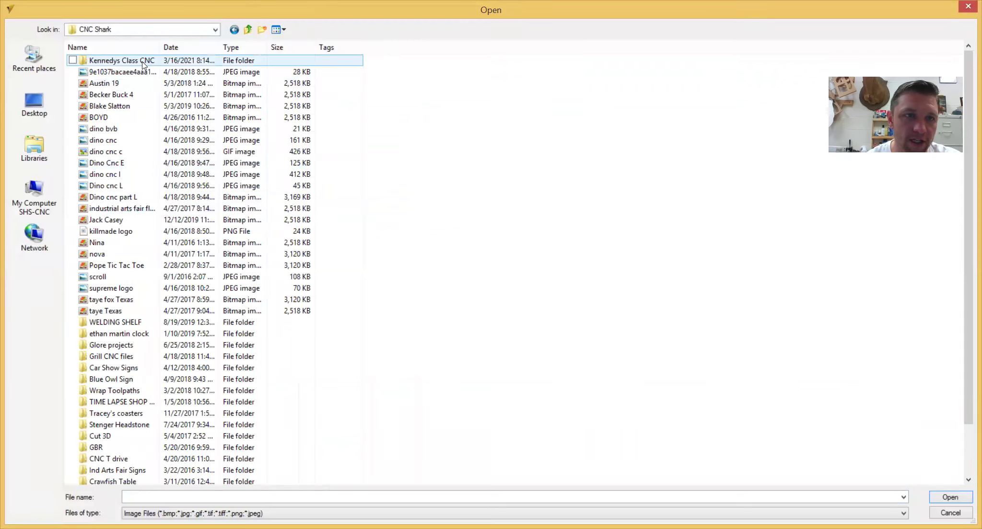
pyautogui.doubleClick(143, 62)
pyautogui.click(110, 73)
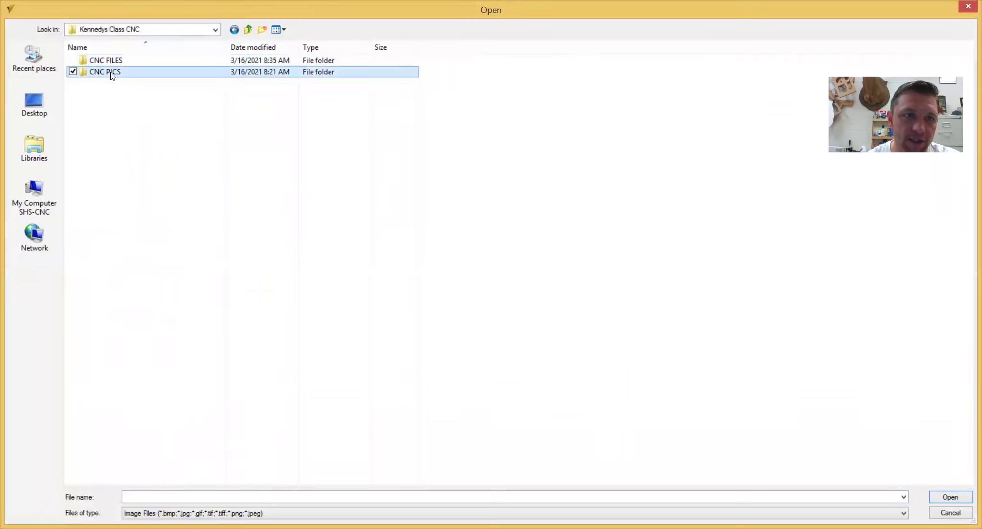
pyautogui.doubleClick(110, 71)
pyautogui.click(102, 83)
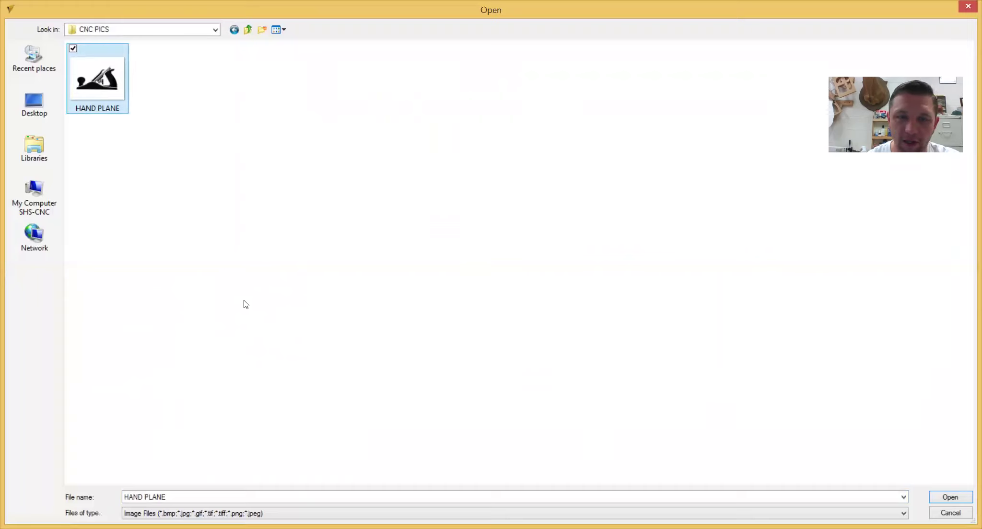
pyautogui.click(946, 498)
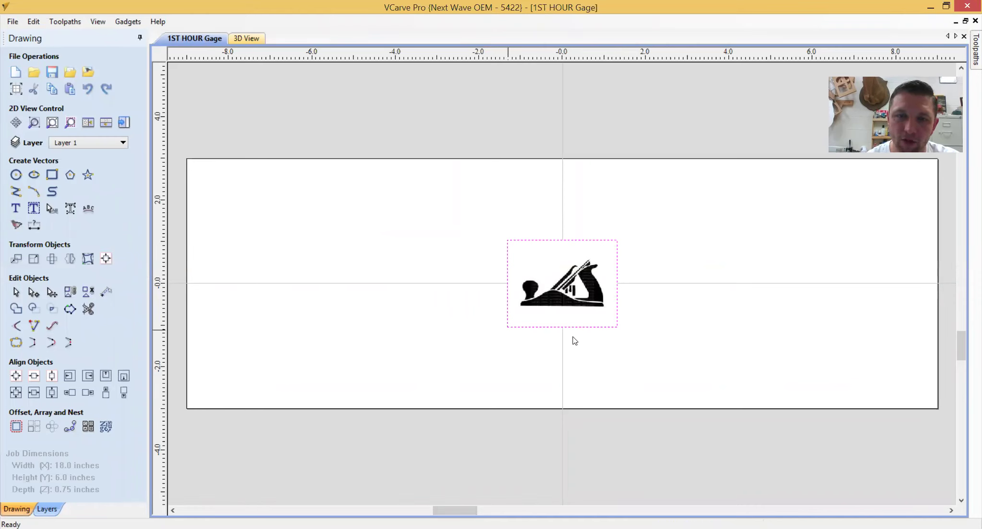
# Move the hand plane image to the left part of the job and enlarge it to about 4.22 by 3.35 inches.
pyautogui.click(474, 371)
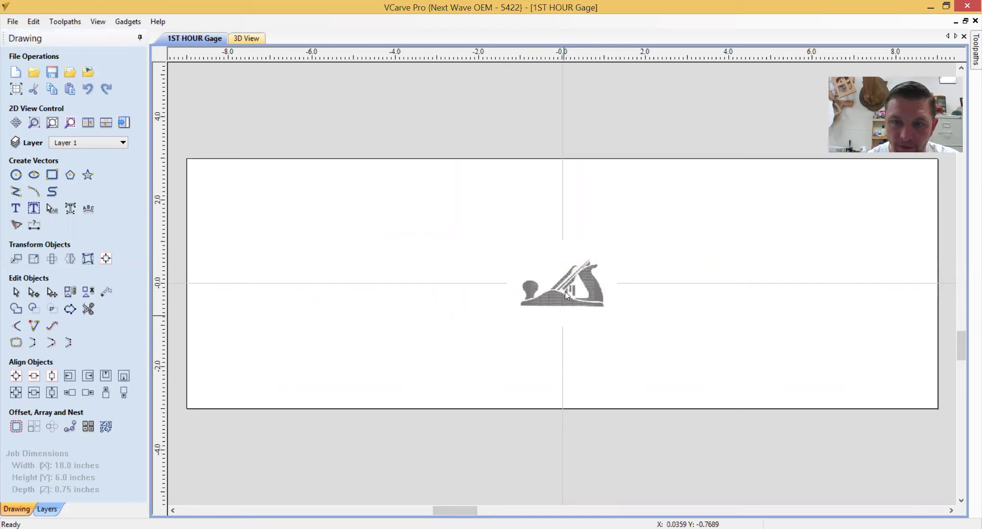
pyautogui.click(560, 307)
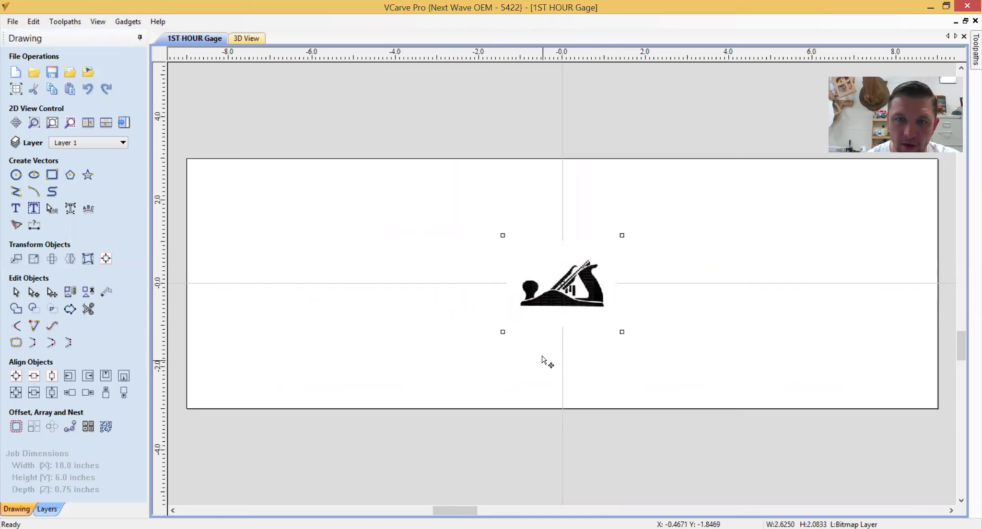
pyautogui.moveTo(556, 301); pyautogui.dragTo(326, 301)
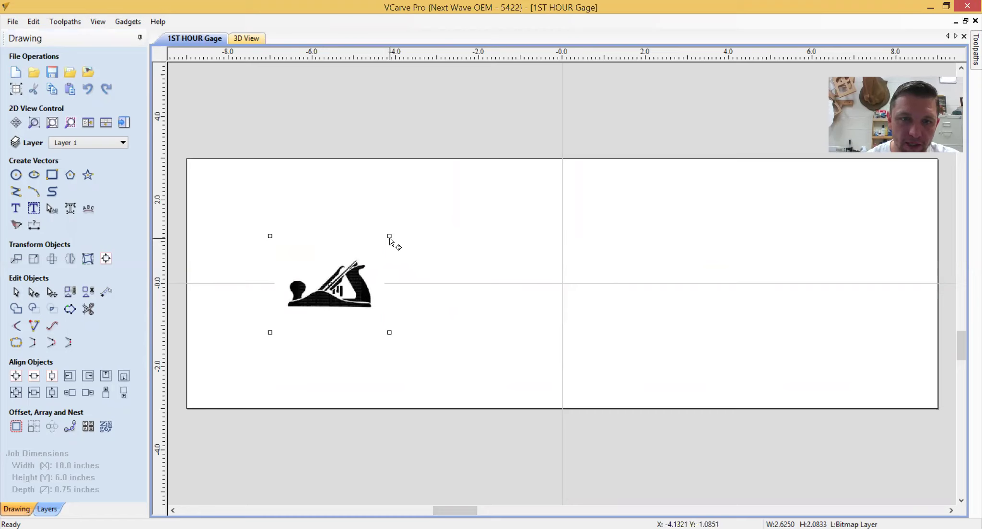
pyautogui.moveTo(389, 237); pyautogui.dragTo(430, 204)
pyautogui.moveTo(347, 281); pyautogui.dragTo(332, 303)
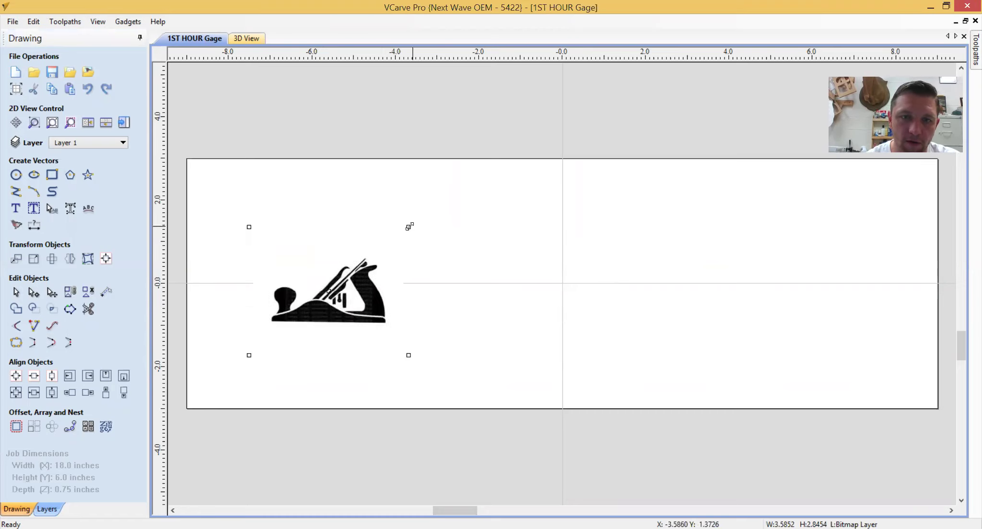
pyautogui.moveTo(407, 227); pyautogui.dragTo(432, 206)
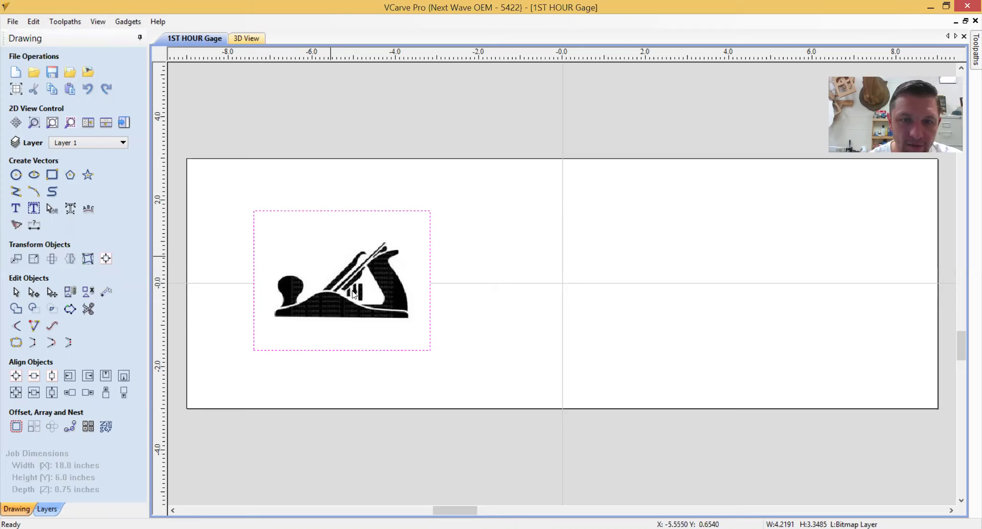
# Trace the hand plane bitmap into vectors using Black / White tracing, and delete the original image.
pyautogui.click(16, 225)
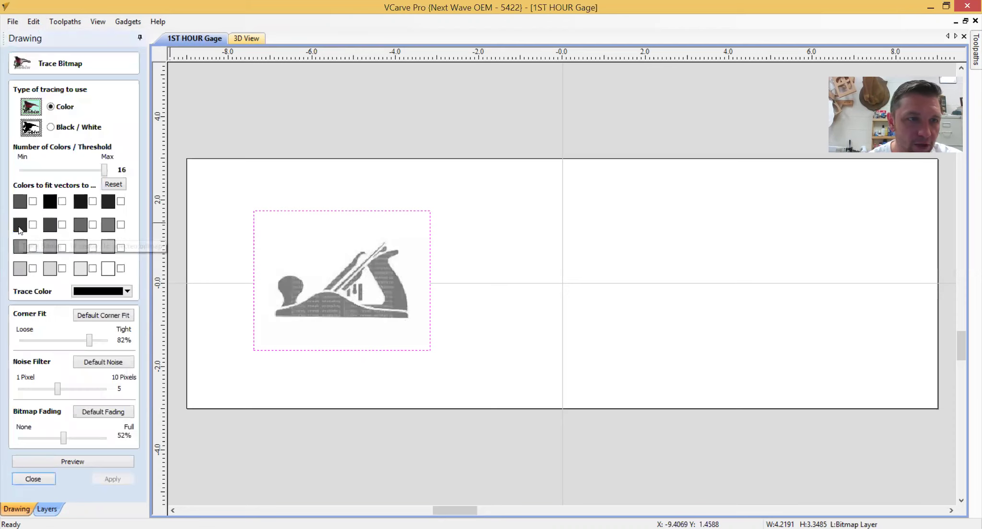
pyautogui.click(51, 127)
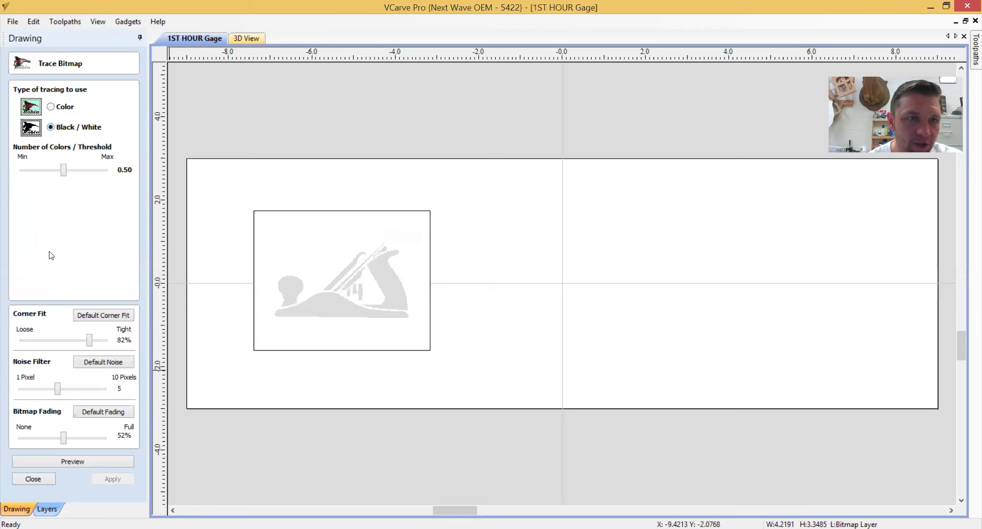
pyautogui.click(67, 461)
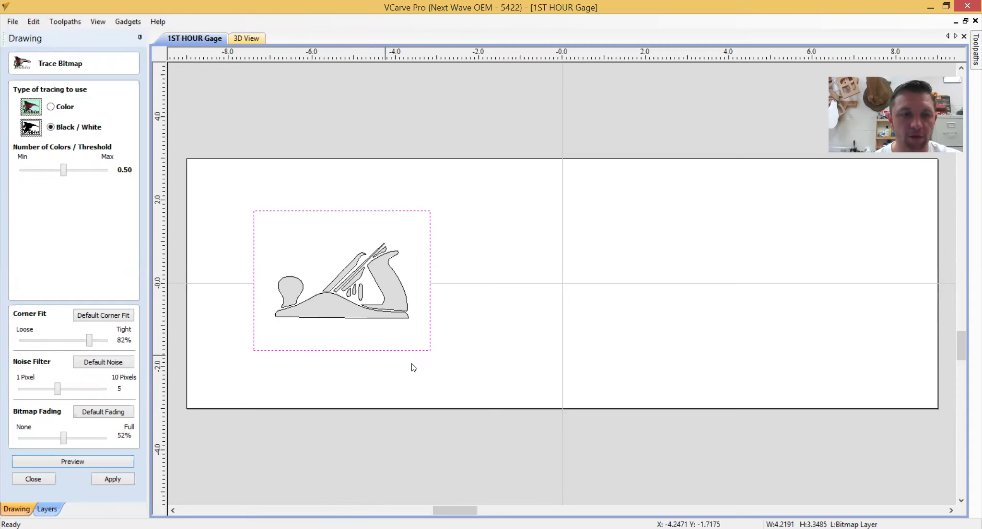
pyautogui.click(119, 478)
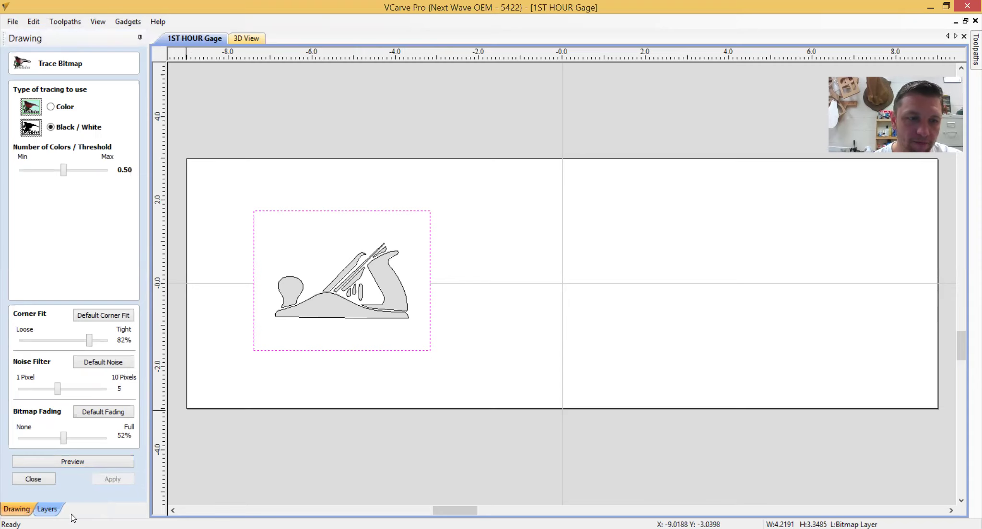
pyautogui.click(34, 478)
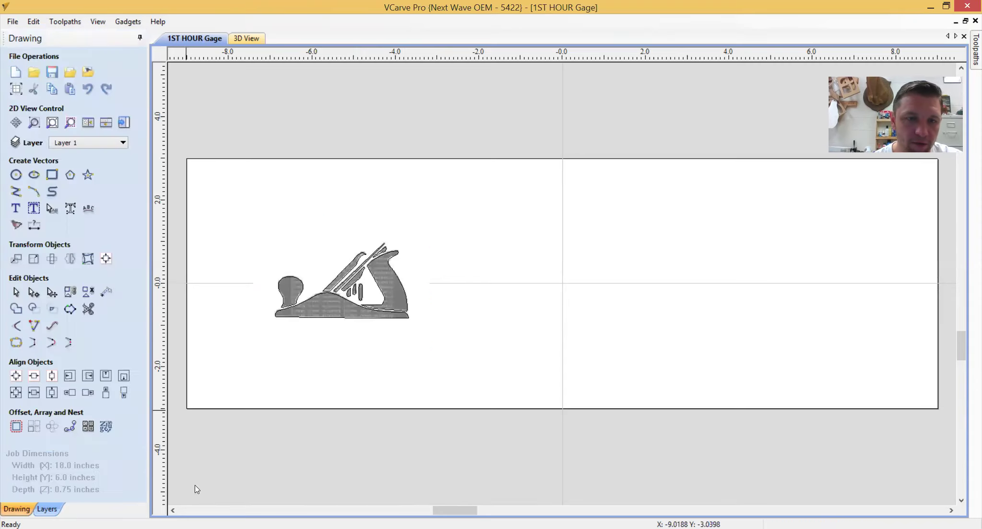
pyautogui.click(395, 302)
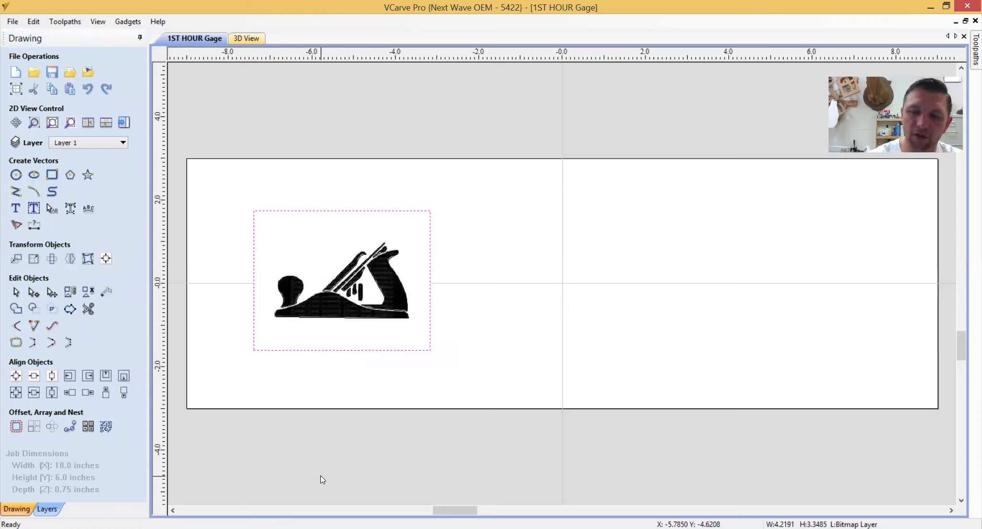
pyautogui.press('Delete')
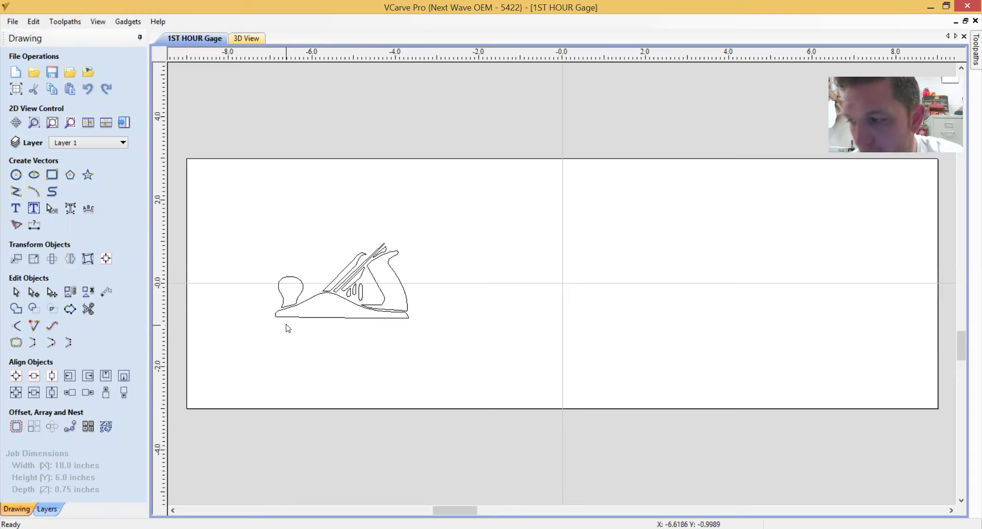
# Group all the separate traced hand plane vectors into a single object.
pyautogui.click(297, 301)
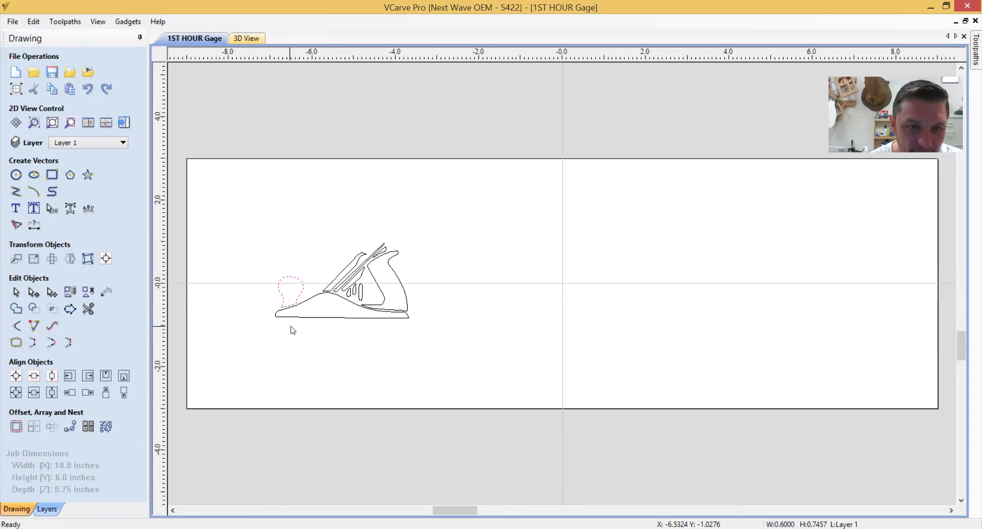
pyautogui.click(353, 284)
pyautogui.click(351, 277)
pyautogui.click(346, 272)
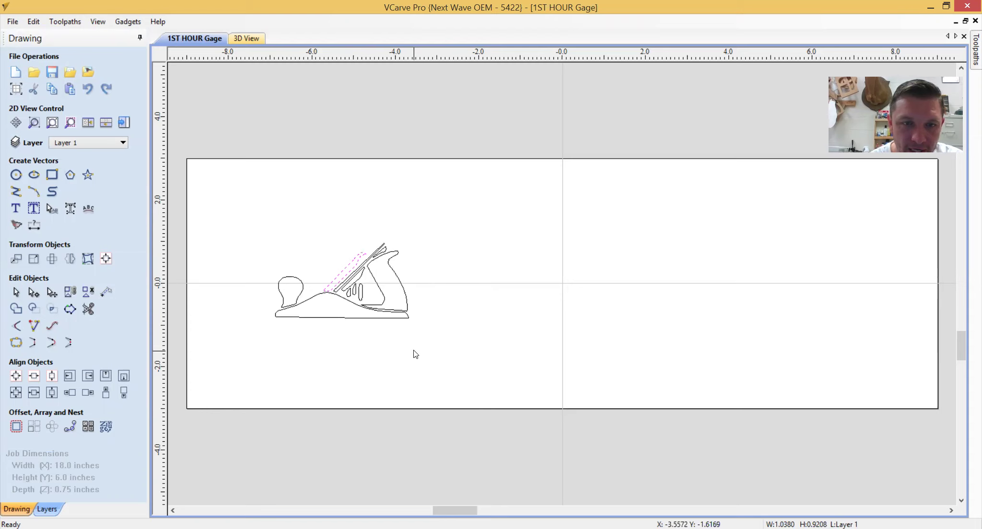
pyautogui.click(180, 275)
pyautogui.moveTo(223, 231)
pyautogui.mouseDown()
pyautogui.moveTo(233, 284)
pyautogui.moveTo(423, 340)
pyautogui.moveTo(439, 370)
pyautogui.mouseUp()
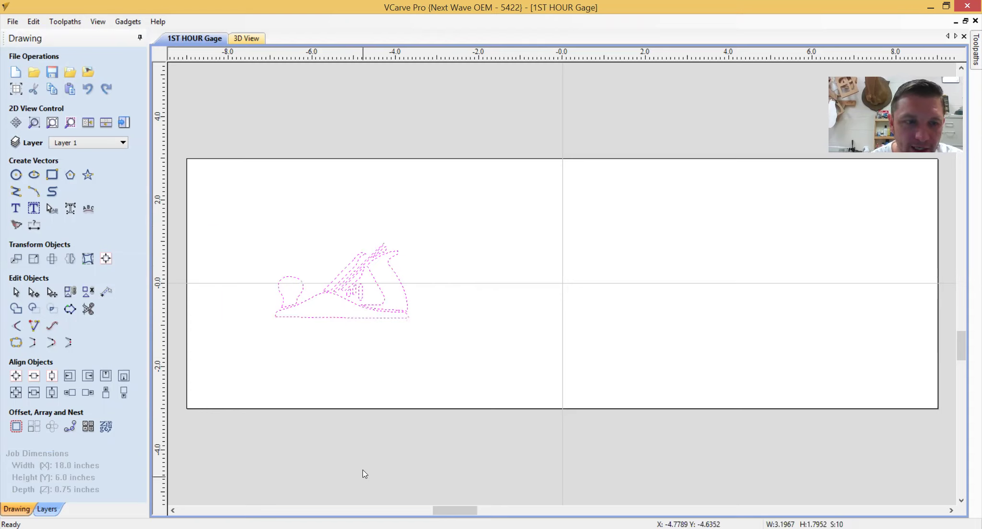
pyautogui.click(70, 293)
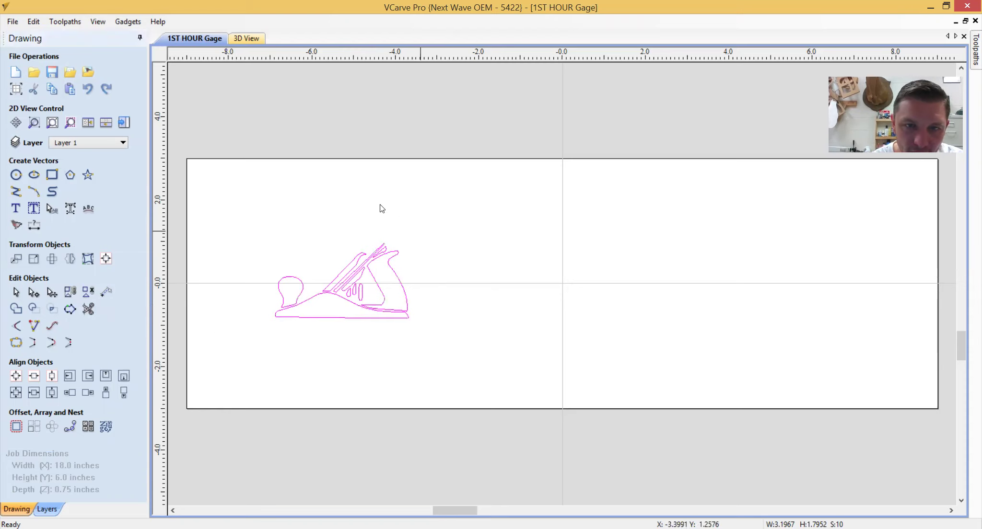
pyautogui.click(275, 252)
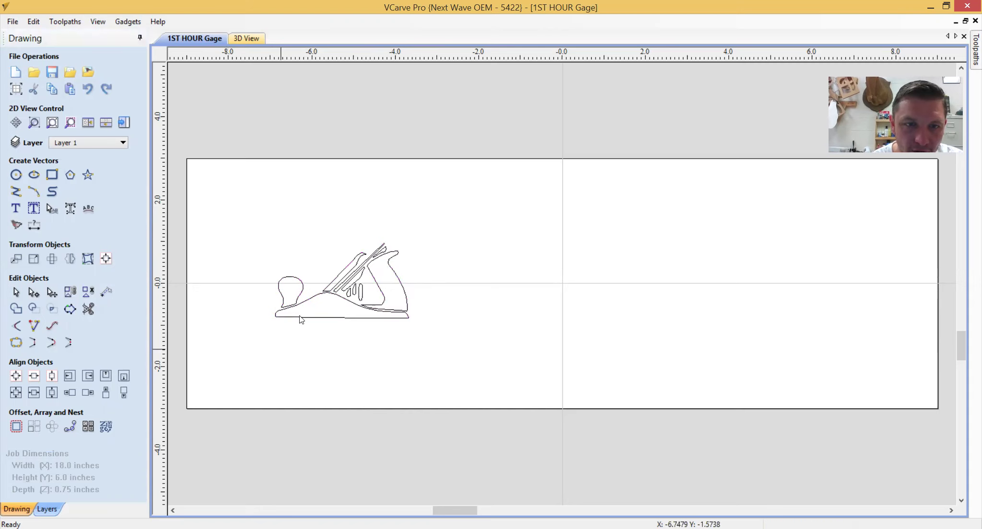
# Center the grouped hand plane outline in the material both horizontally and vertically.
pyautogui.click(334, 295)
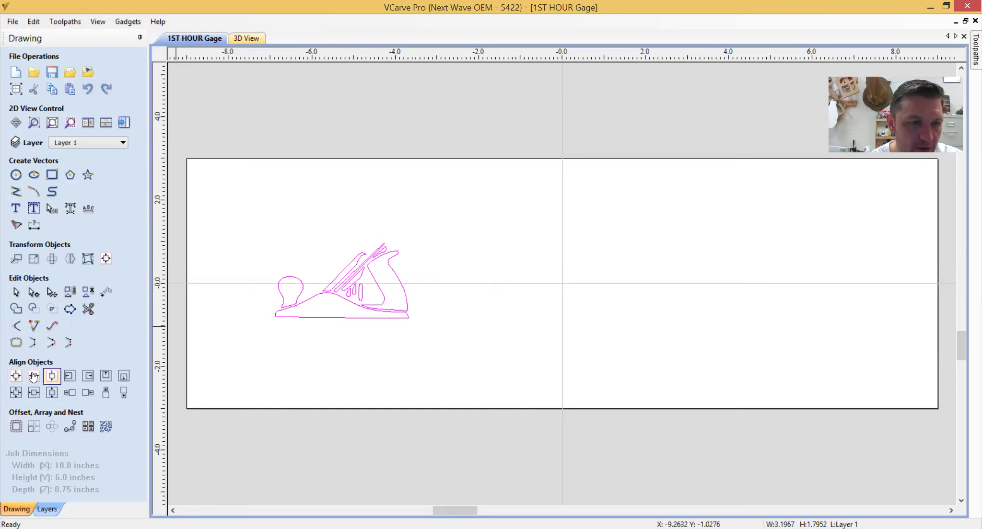
pyautogui.click(16, 376)
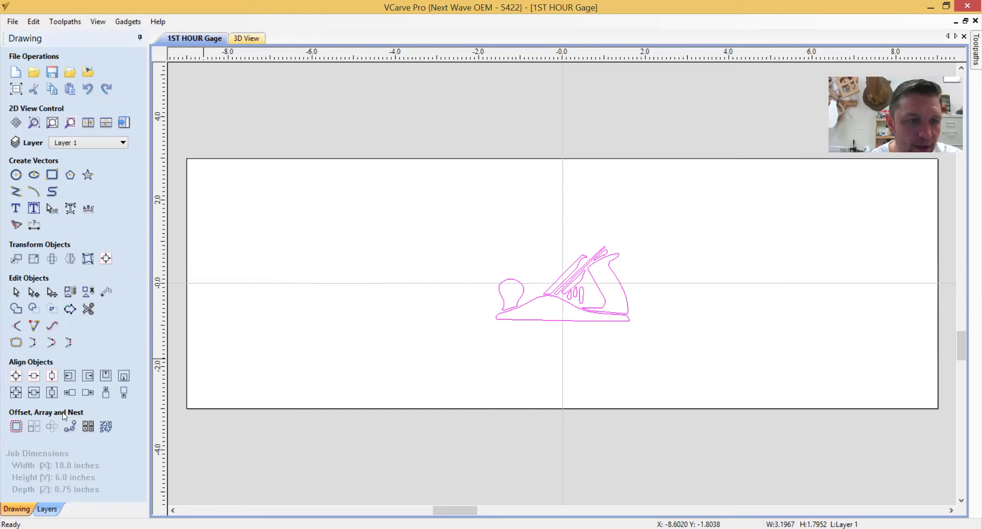
pyautogui.click(564, 299)
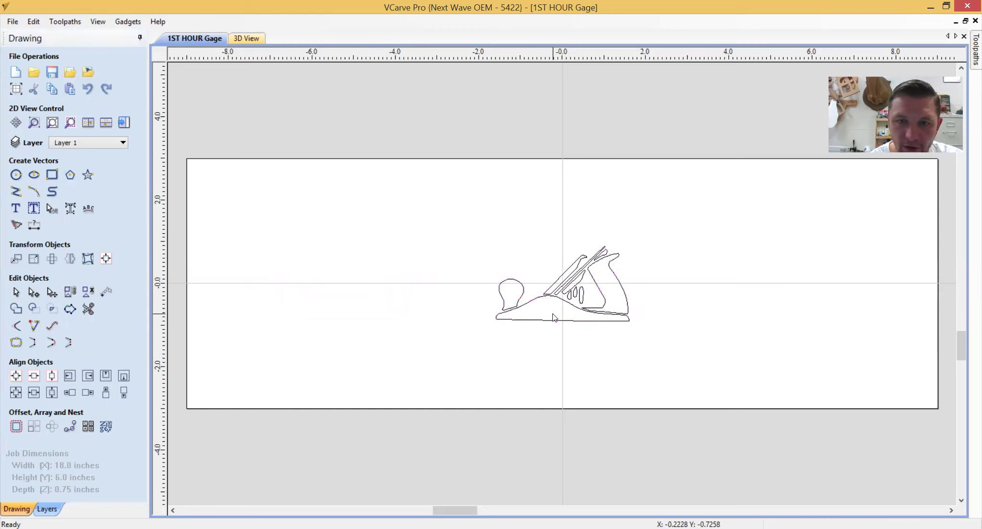
# Move the hand plane outline toward the job's lower left, and recenter it in the material vertically and horizontally.
pyautogui.click(567, 292)
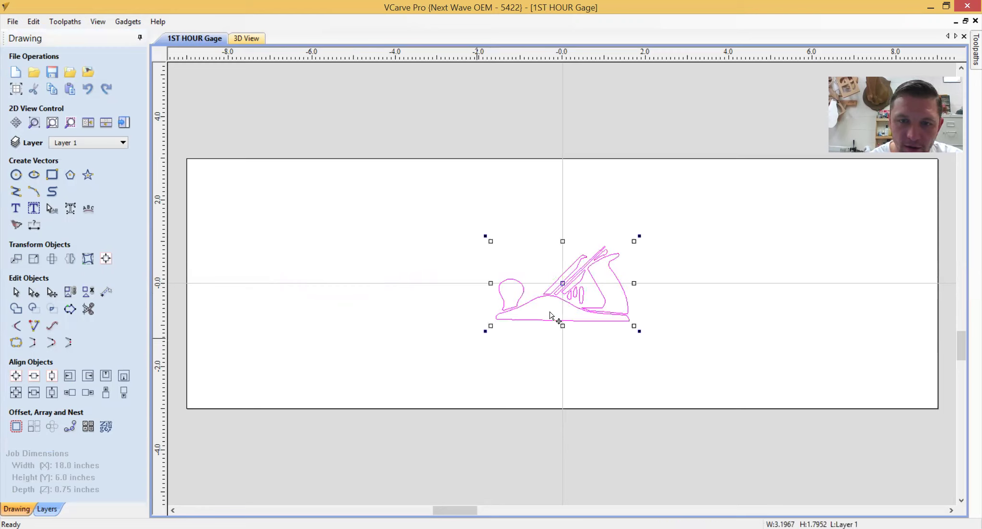
pyautogui.moveTo(567, 283)
pyautogui.mouseDown()
pyautogui.moveTo(467, 344)
pyautogui.moveTo(365, 347)
pyautogui.mouseUp()
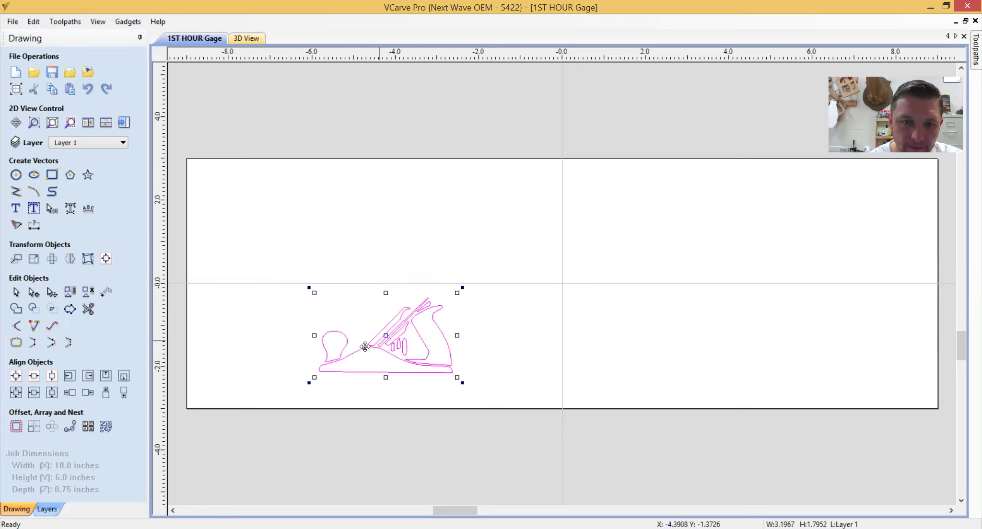
pyautogui.click(48, 383)
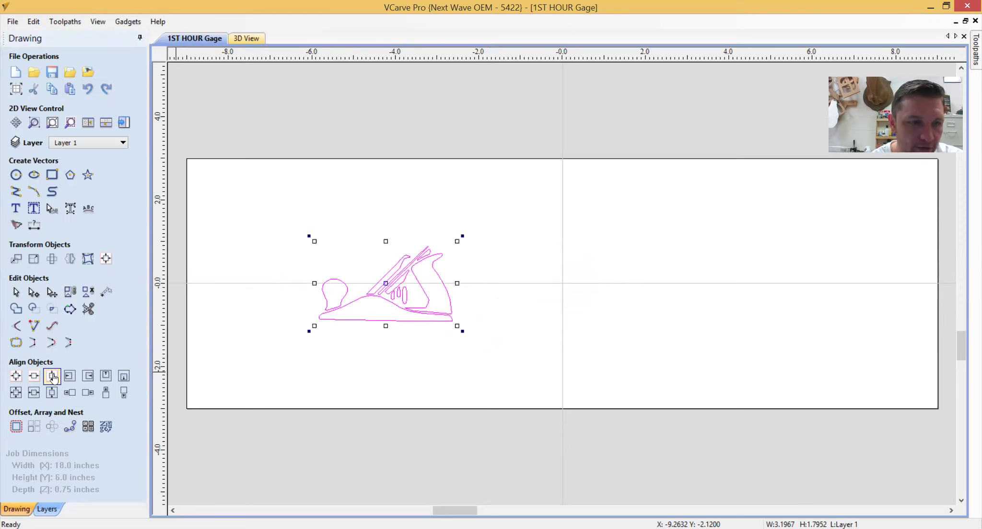
pyautogui.click(35, 377)
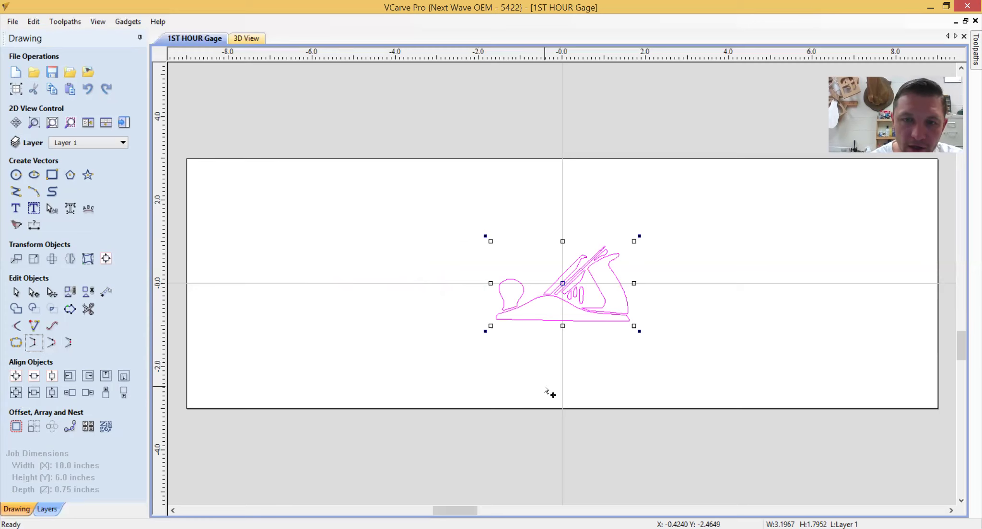
# Nudge the hand plane outline left and slightly up until it spans from about X -7.0 to X -3.9.
pyautogui.click(532, 381)
pyautogui.moveTo(576, 308); pyautogui.dragTo(569, 309)
pyautogui.press('Left')
pyautogui.press('Left')
pyautogui.press('Left')
pyautogui.press('Left')
pyautogui.press('Left')
pyautogui.press('Left')
pyautogui.press('Left')
pyautogui.press('Left')
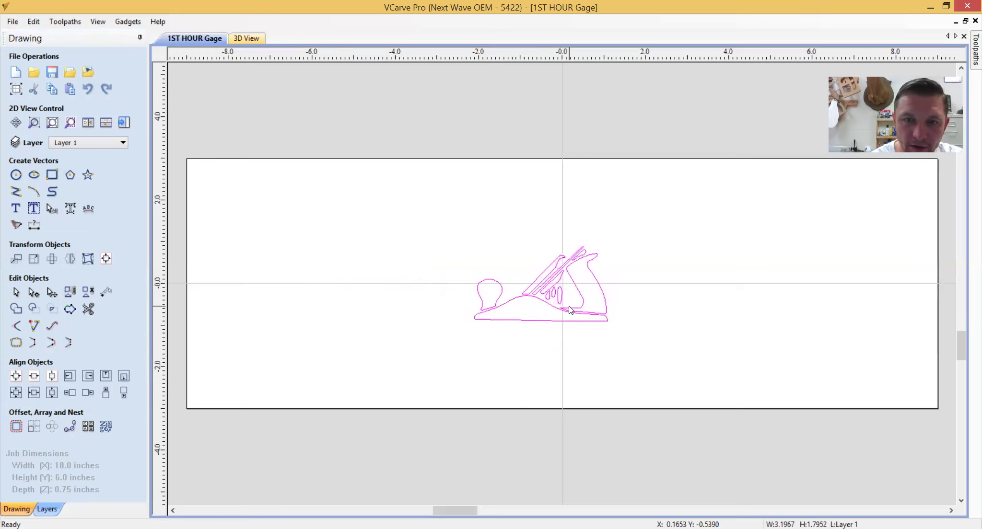
pyautogui.press('Left')
pyautogui.press('Left')
pyautogui.press('Left')
pyautogui.press('Left')
pyautogui.press('Left')
pyautogui.press('Left')
pyautogui.press('Left')
pyautogui.press('Left')
pyautogui.press('Left')
pyautogui.press('Left')
pyautogui.press('Left')
pyautogui.press('Left')
pyautogui.press('Left')
pyautogui.press('Left')
pyautogui.press('Left')
pyautogui.press('Up')
pyautogui.press('Up')
pyautogui.press('Up')
pyautogui.press('Up')
pyautogui.press('Left')
pyautogui.press('Left')
pyautogui.press('Left')
pyautogui.press('Left')
pyautogui.press('Left')
pyautogui.press('Left')
pyautogui.press('Left')
pyautogui.press('Left')
pyautogui.press('Left')
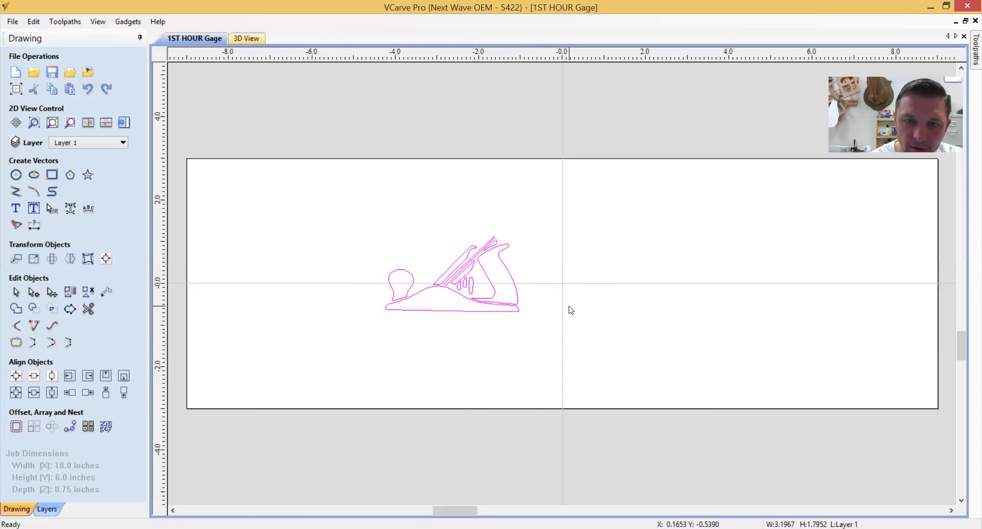
pyautogui.press('Left')
pyautogui.press('Left')
pyautogui.press('Left')
pyautogui.press('Left')
pyautogui.press('Left')
pyautogui.press('Left')
pyautogui.press('Left')
pyautogui.press('Left')
pyautogui.press('Left')
pyautogui.press('Left')
pyautogui.press('Left')
pyautogui.press('Left')
pyautogui.press('Left')
pyautogui.press('Left')
pyautogui.press('Left')
pyautogui.press('Left')
pyautogui.press('Left')
pyautogui.press('Left')
pyautogui.press('Left')
pyautogui.press('Left')
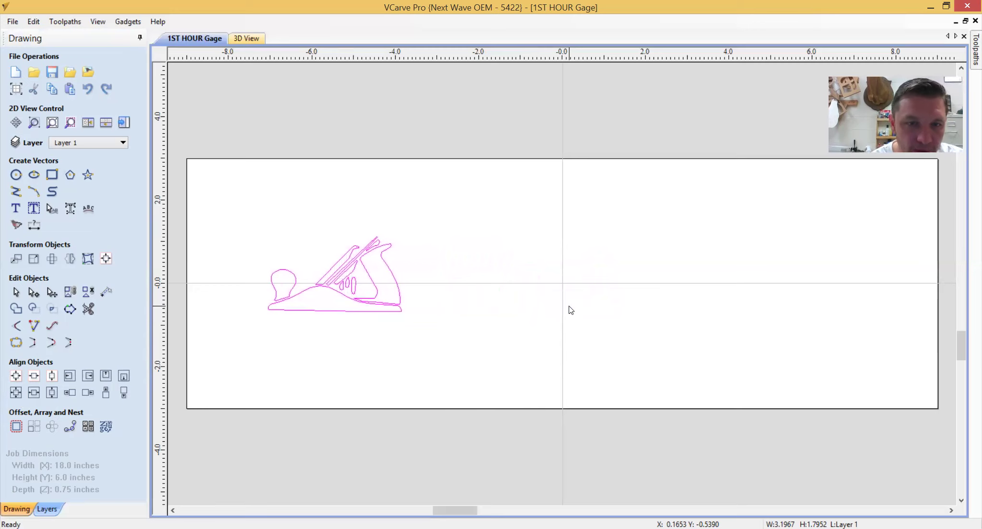
# Nudge the hand plane outline left and slightly up until it spans from about X -7.8 to X -4.6, and deselect it.
pyautogui.press('Left')
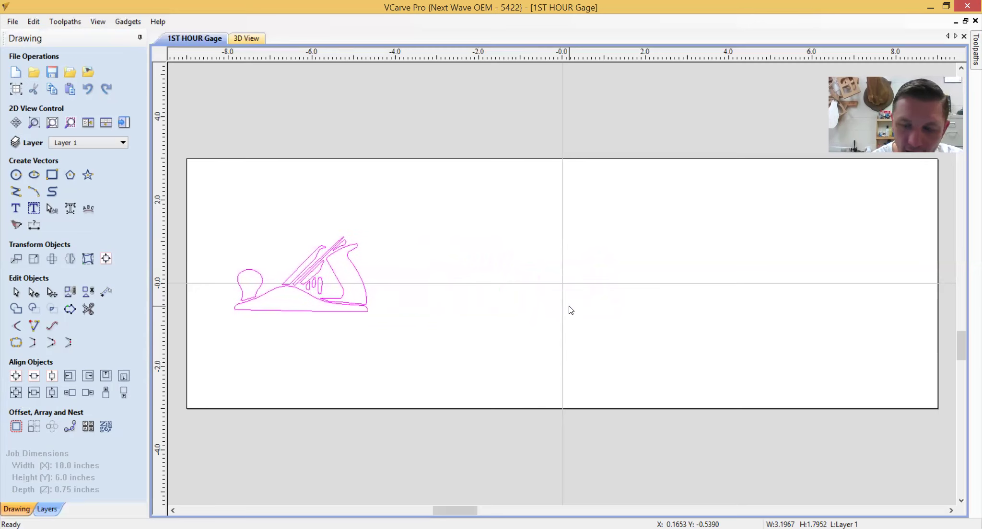
pyautogui.press('Up')
pyautogui.press('Down')
pyautogui.press('Right')
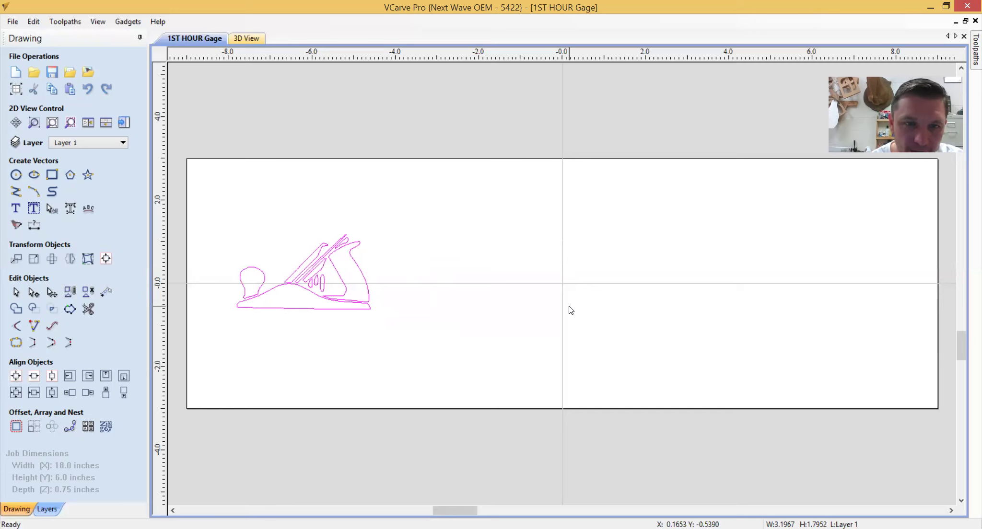
pyautogui.click(397, 378)
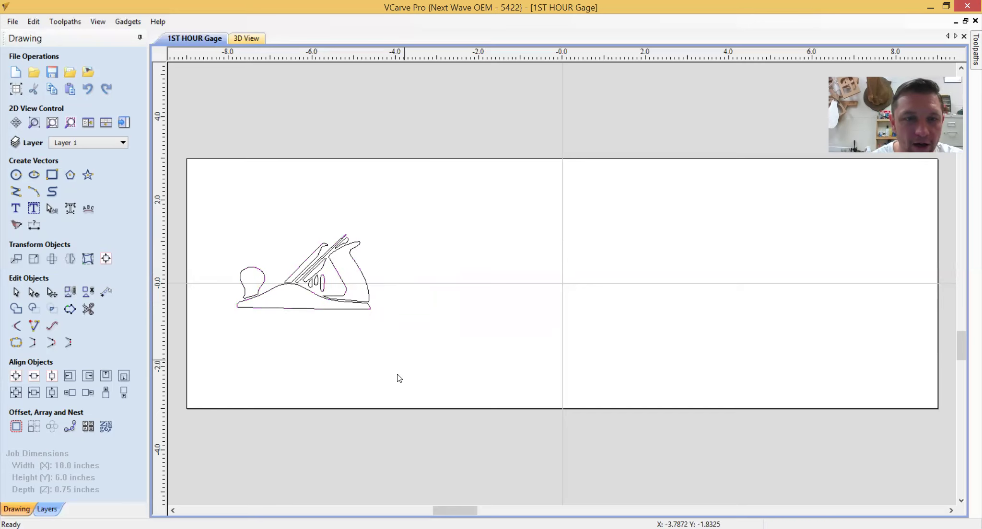
# Copy the grouped hand plane outline and paste a duplicate into the job.
pyautogui.rightClick(307, 276)
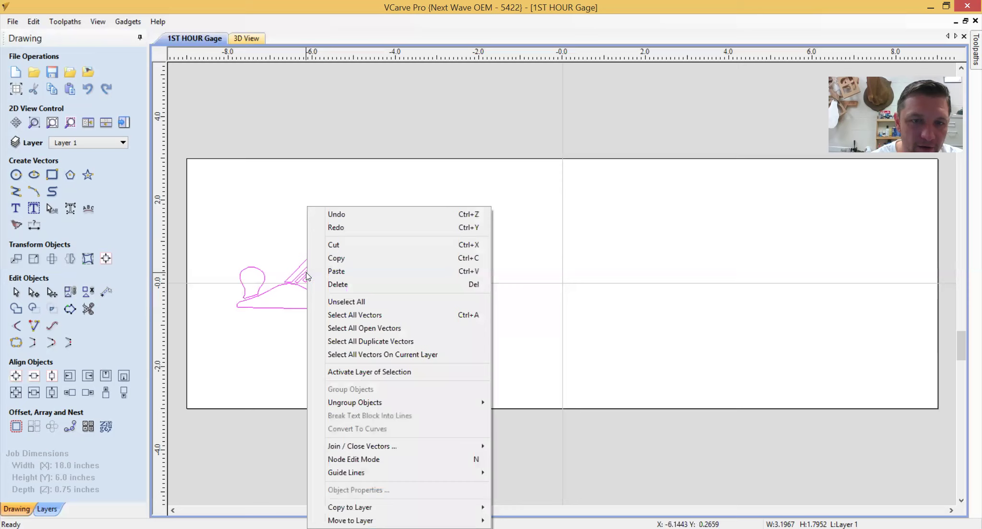
pyautogui.click(348, 260)
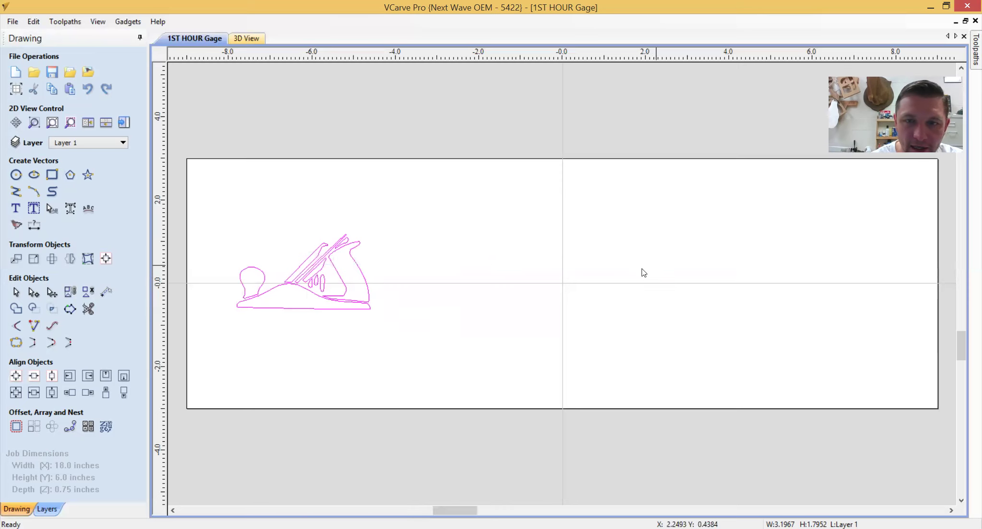
pyautogui.rightClick(476, 290)
pyautogui.click(513, 272)
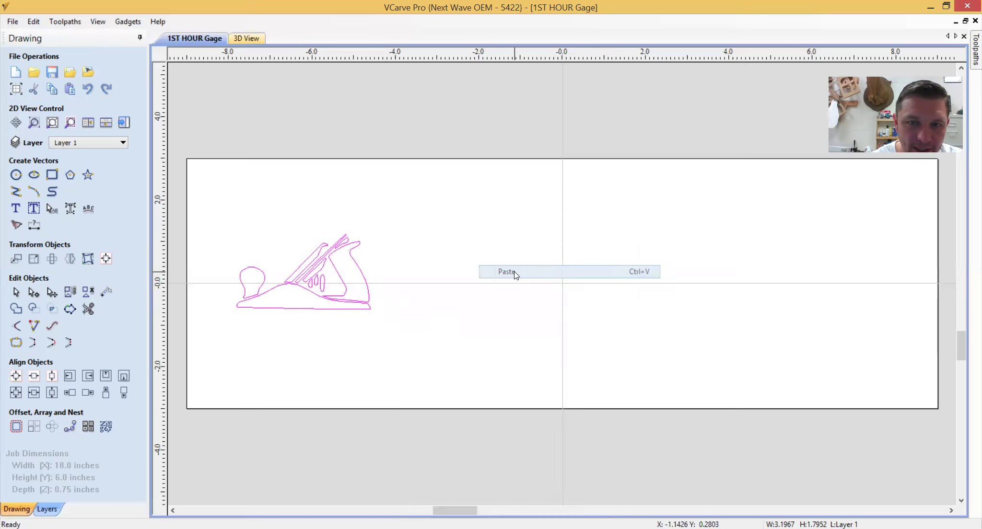
# Nudge the pasted hand plane copy right along the material until it spans from about X 4.4 to X 7.6.
pyautogui.press('Right')
pyautogui.press('Right')
pyautogui.press('Right')
pyautogui.press('Right')
pyautogui.press('Right')
pyautogui.press('Right')
pyautogui.press('Right')
pyautogui.press('Right')
pyautogui.press('Right')
pyautogui.press('Right')
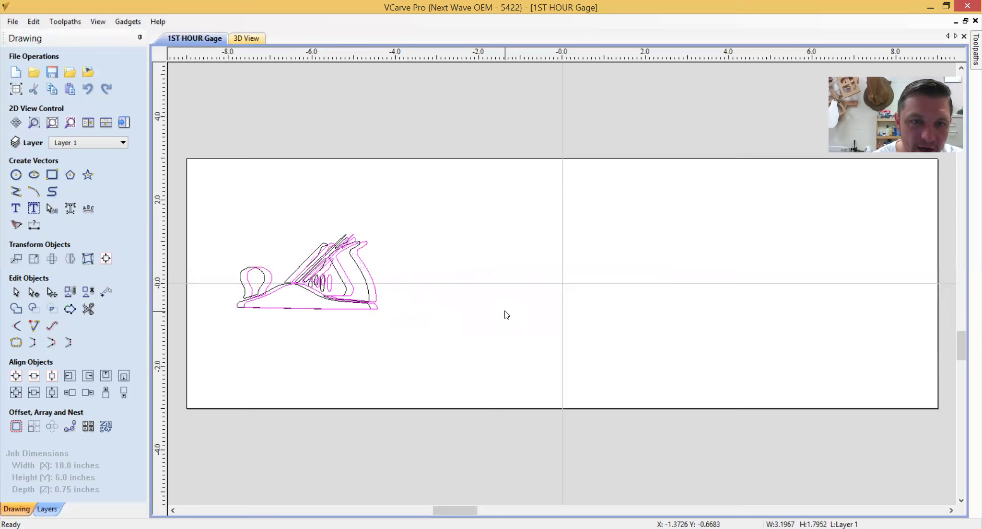
pyautogui.press('Right')
pyautogui.press('Right')
pyautogui.press('Right')
pyautogui.press('Right')
pyautogui.press('Right')
pyautogui.press('Right')
pyautogui.press('Right')
pyautogui.press('Right')
pyautogui.press('Right')
pyautogui.press('Right')
pyautogui.press('Right')
pyautogui.press('Right')
pyautogui.press('Right')
pyautogui.press('Right')
pyautogui.press('Right')
pyautogui.press('Right')
pyautogui.press('Right')
pyautogui.press('Right')
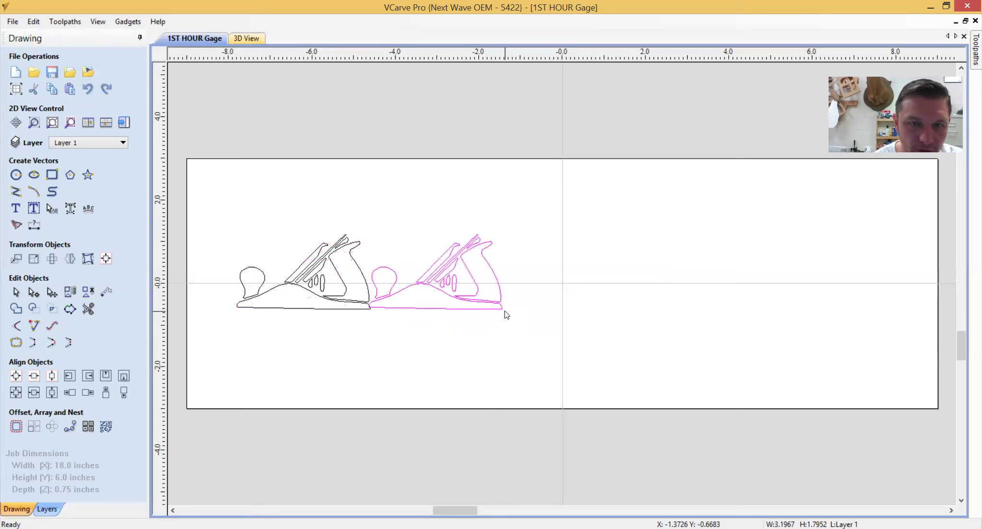
pyautogui.press('Right')
pyautogui.press('Right')
pyautogui.press('Right')
pyautogui.press('Right')
pyautogui.press('Right')
pyautogui.press('Right')
pyautogui.press('Right')
pyautogui.press('Right')
pyautogui.press('Right')
pyautogui.press('Right')
pyautogui.press('Right')
pyautogui.press('Right')
pyautogui.press('Right')
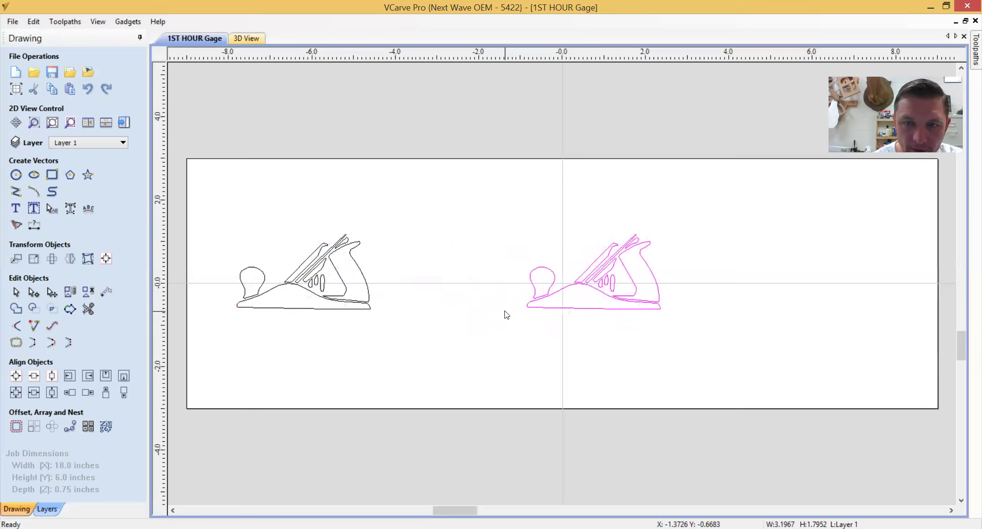
pyautogui.press('Right')
pyautogui.press('Right')
pyautogui.press('Right')
pyautogui.press('Right')
pyautogui.press('Right')
pyautogui.press('Right')
pyautogui.press('Right')
pyautogui.press('Right')
pyautogui.press('Right')
pyautogui.press('Right')
pyautogui.press('Right')
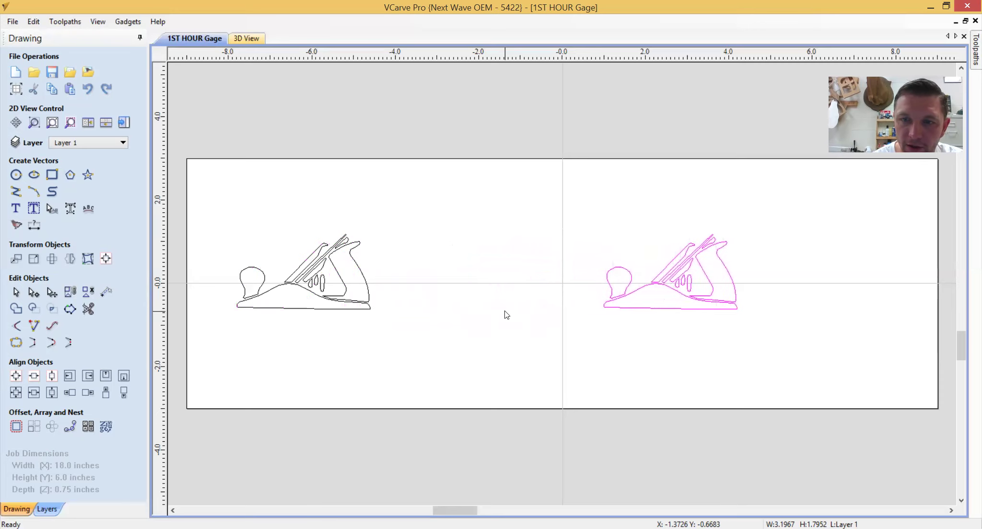
pyautogui.press('Right')
pyautogui.press('Right')
pyautogui.press('Right')
pyautogui.press('Right')
pyautogui.press('Right')
pyautogui.press('Right')
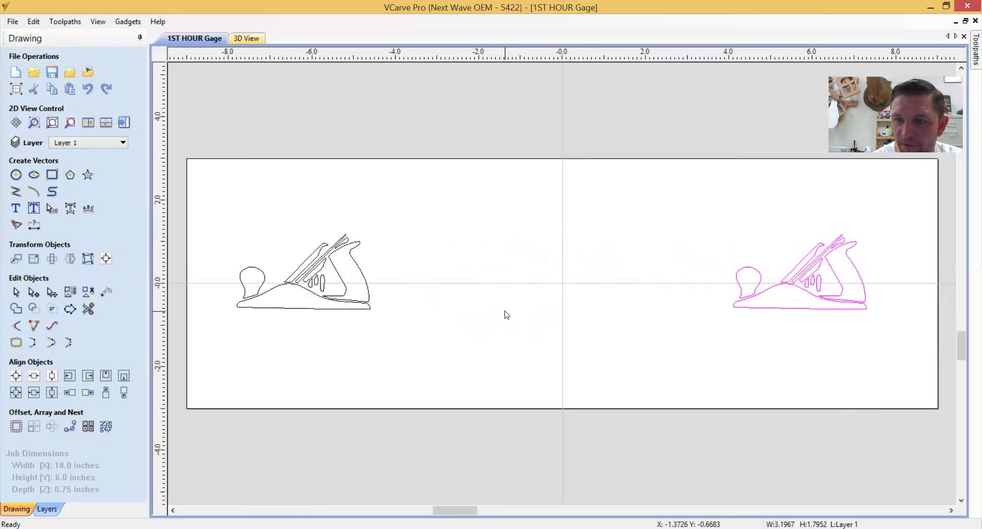
pyautogui.press('Left')
pyautogui.press('Left')
pyautogui.press('Left')
pyautogui.press('Left')
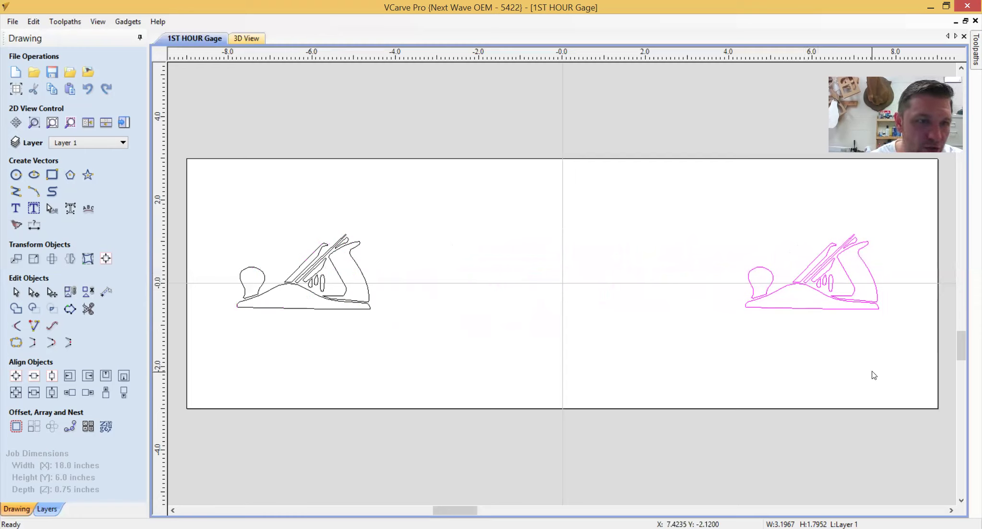
# Create a mirrored copy of the original hand plane outline on its right side.
pyautogui.click(301, 277)
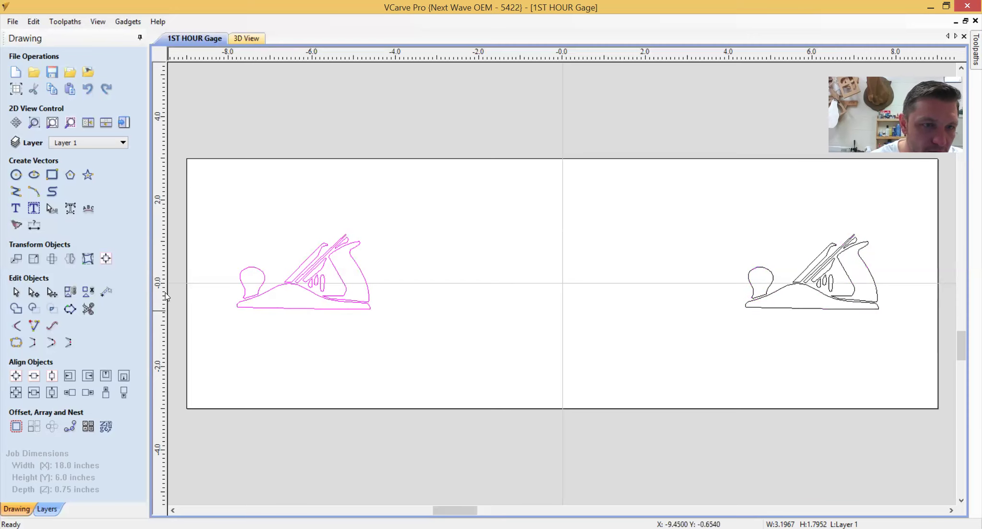
pyautogui.click(70, 259)
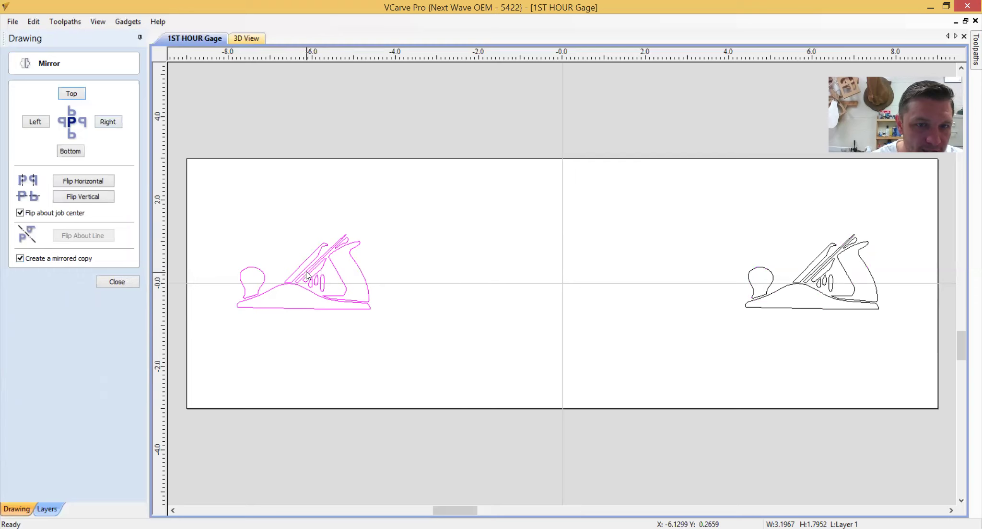
pyautogui.click(109, 122)
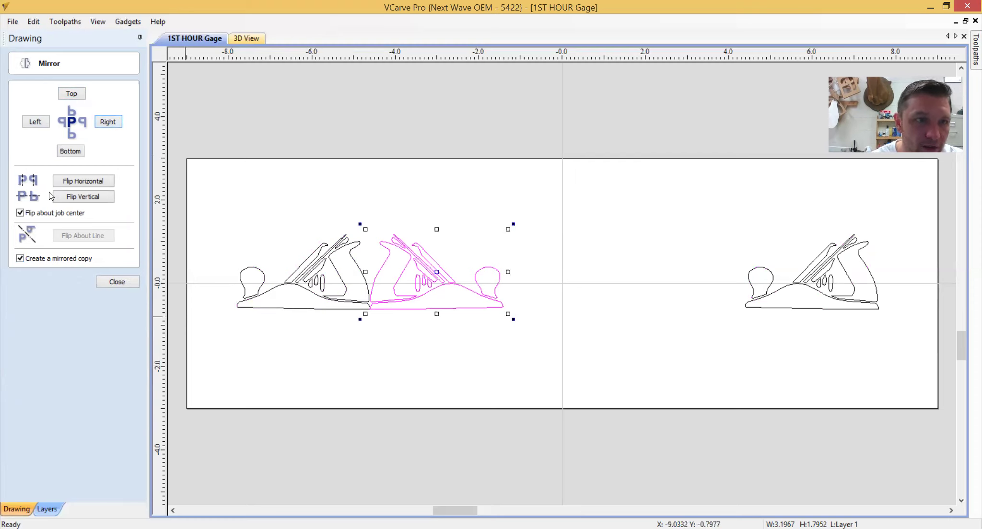
pyautogui.click(117, 283)
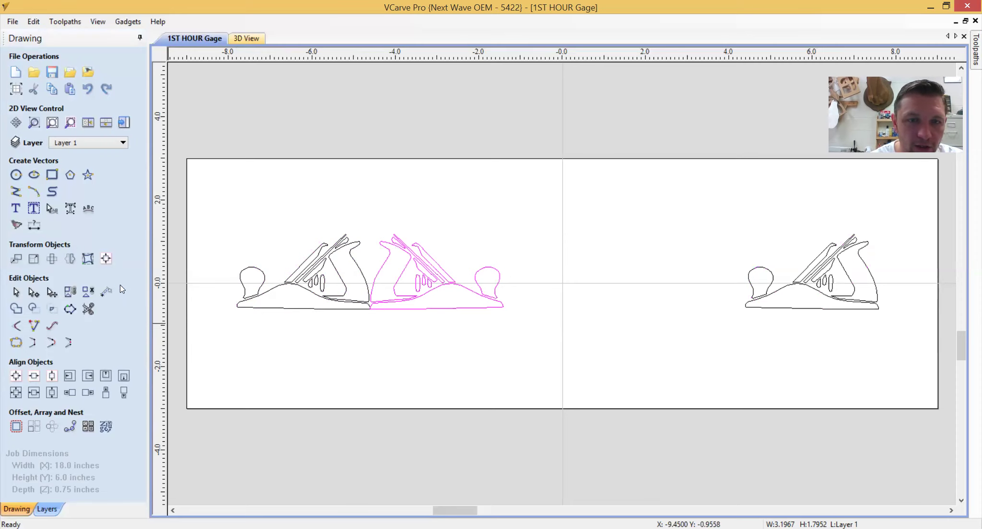
# Nudge the mirrored hand plane right until it spans from about X -0.35 to X 2.85.
pyautogui.press('Right')
pyautogui.press('Right')
pyautogui.press('Right')
pyautogui.press('Right')
pyautogui.press('Right')
pyautogui.press('Right')
pyautogui.press('Right')
pyautogui.press('Right')
pyautogui.press('Right')
pyautogui.press('Right')
pyautogui.press('Right')
pyautogui.press('Right')
pyautogui.press('Right')
pyautogui.press('Right')
pyautogui.press('Right')
pyautogui.press('Right')
pyautogui.press('Right')
pyautogui.press('Right')
pyautogui.press('Right')
pyautogui.press('Right')
pyautogui.press('Right')
pyautogui.press('Right')
pyautogui.press('Right')
pyautogui.press('Right')
pyautogui.press('Right')
pyautogui.press('Right')
pyautogui.press('Right')
pyautogui.press('Right')
pyautogui.press('Right')
pyautogui.press('Right')
pyautogui.press('Right')
pyautogui.press('Right')
pyautogui.press('Right')
pyautogui.press('Right')
pyautogui.press('Right')
pyautogui.press('Right')
pyautogui.press('Right')
pyautogui.press('Right')
pyautogui.press('Right')
pyautogui.press('Right')
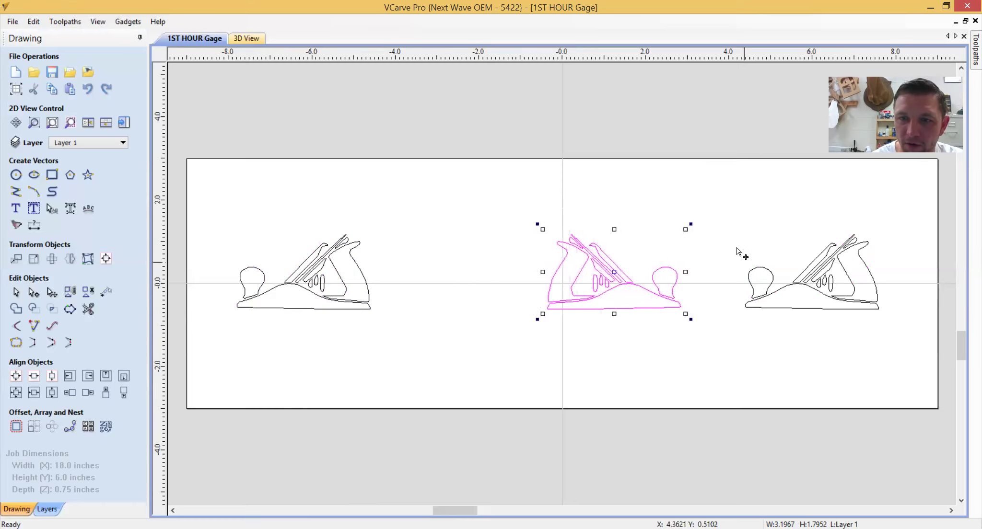
# Delete the unmirrored hand plane copy near the right end of the material.
pyautogui.click(741, 269)
pyautogui.moveTo(736, 249); pyautogui.dragTo(894, 354)
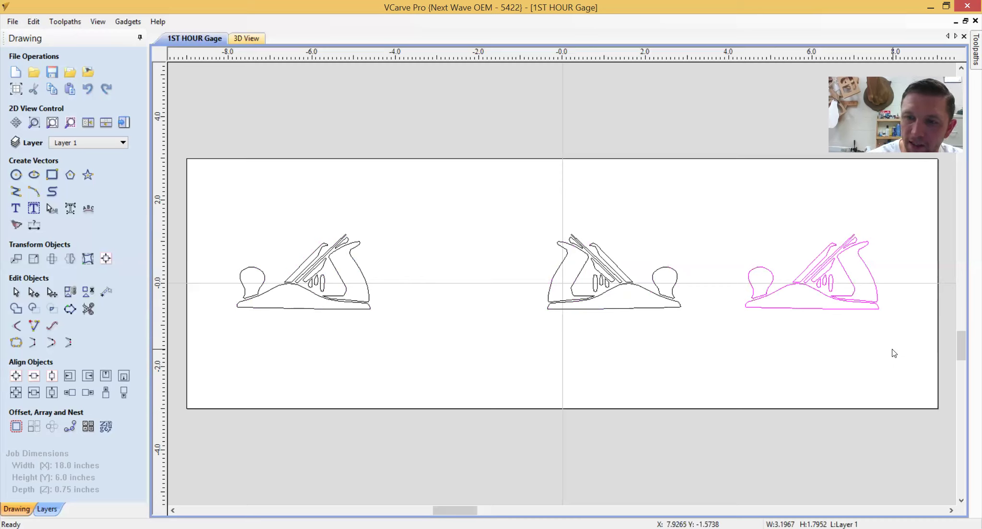
pyautogui.press('Delete')
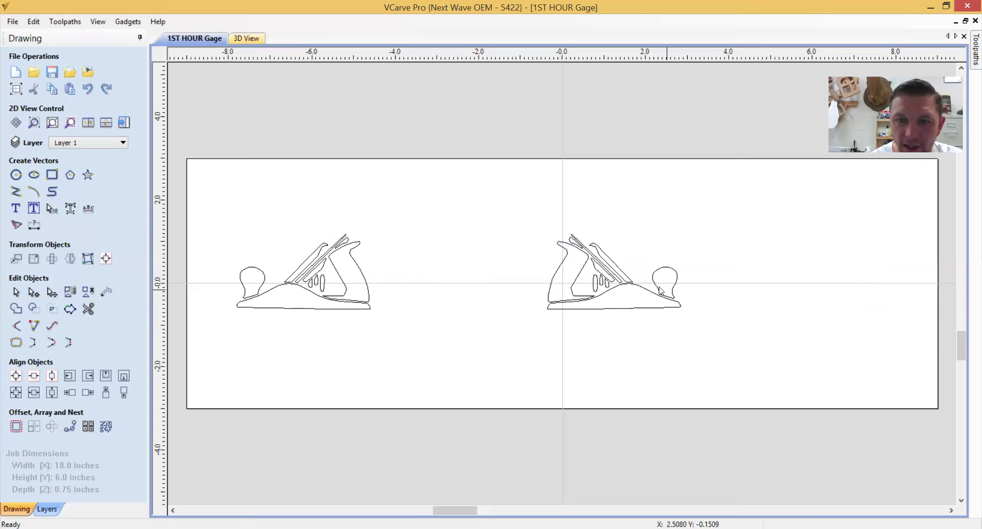
# Nudge the mirrored hand plane toward the material's right end until it spans from about X 5.2 to X 8.4.
pyautogui.click(632, 287)
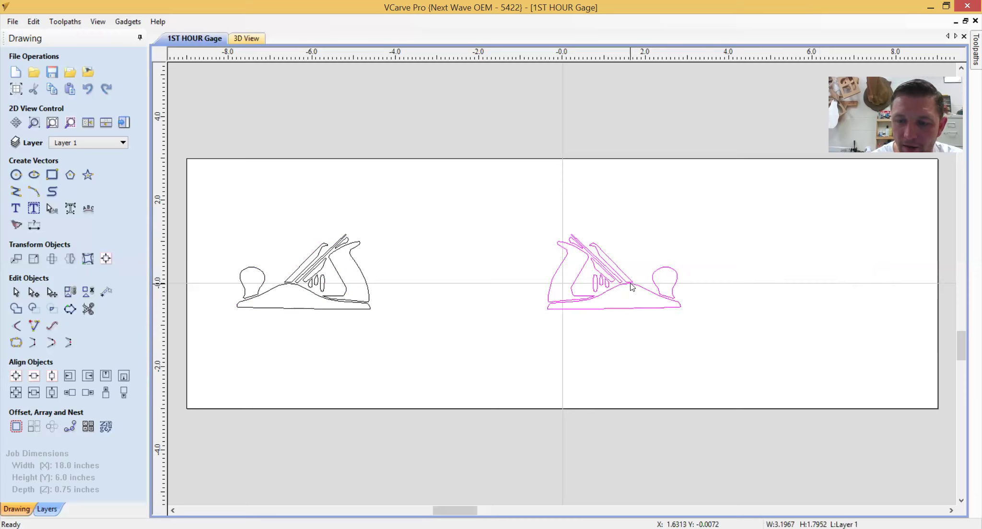
pyautogui.press('Right')
pyautogui.press('Right')
pyautogui.press('Right')
pyautogui.press('Right')
pyautogui.press('Right')
pyautogui.press('Right')
pyautogui.press('Right')
pyautogui.press('Right')
pyautogui.press('Right')
pyautogui.press('Right')
pyautogui.press('Right')
pyautogui.press('Right')
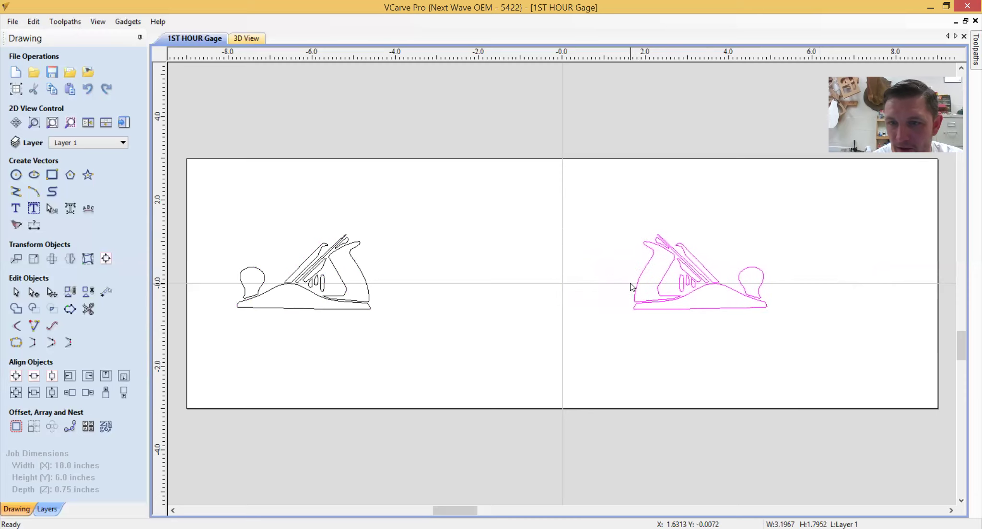
pyautogui.press('Right')
pyautogui.press('Right')
pyautogui.press('Right')
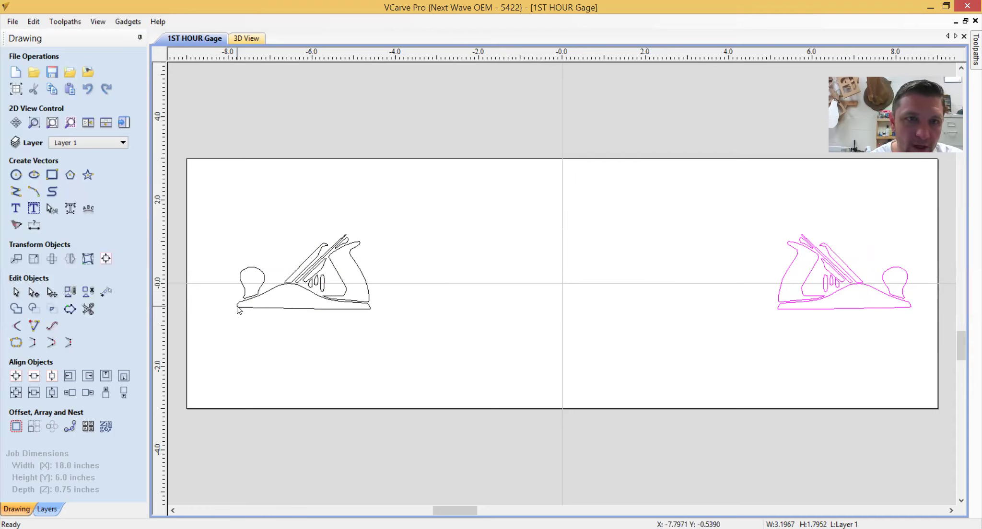
# Nudge the original hand plane outline left until it spans from about X -8.1 to X -4.9.
pyautogui.click(296, 282)
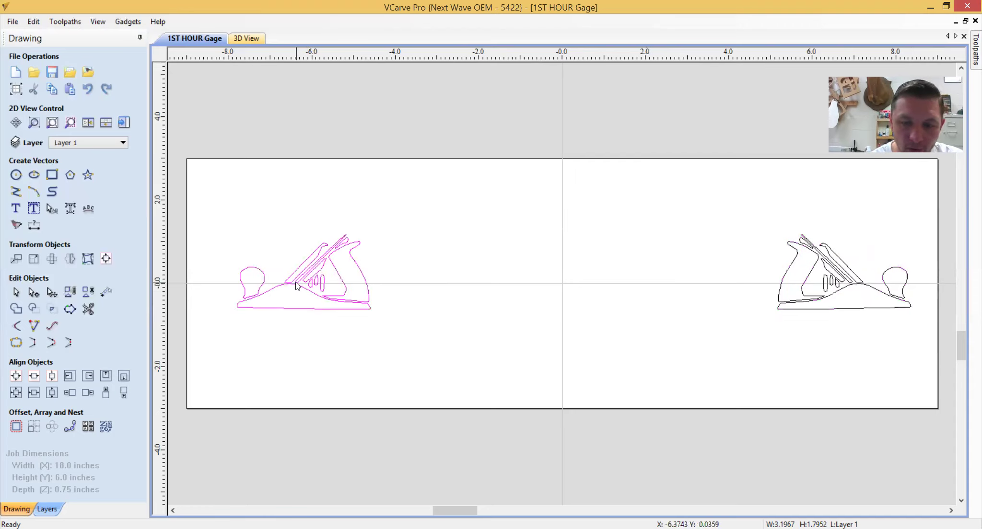
pyautogui.press('Left')
pyautogui.press('Left')
pyautogui.press('Left')
pyautogui.press('Left')
pyautogui.press('Left')
pyautogui.press('Left')
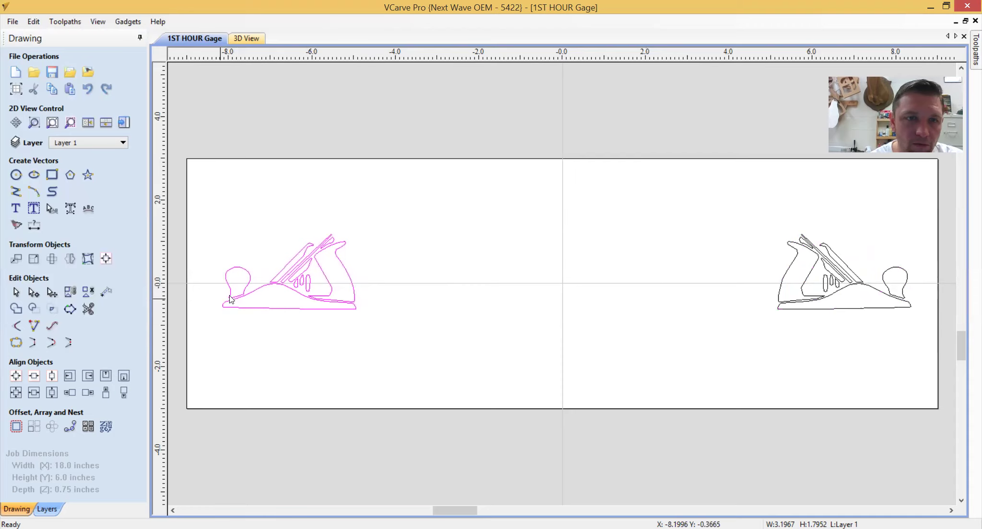
# Nudge the mirrored hand plane slightly left until it spans from about X 5.1 to X 8.3, and deselect it.
pyautogui.click(857, 286)
pyautogui.press('Left')
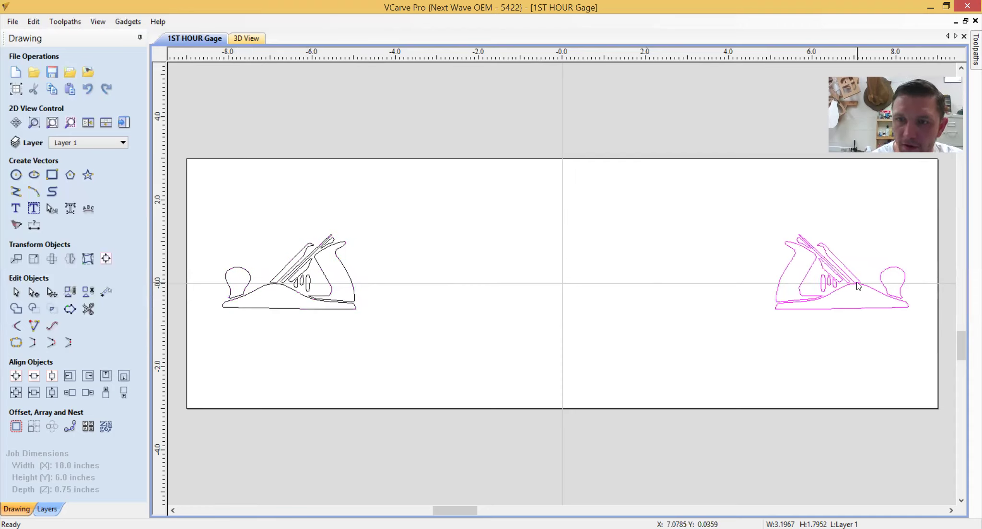
pyautogui.click(642, 335)
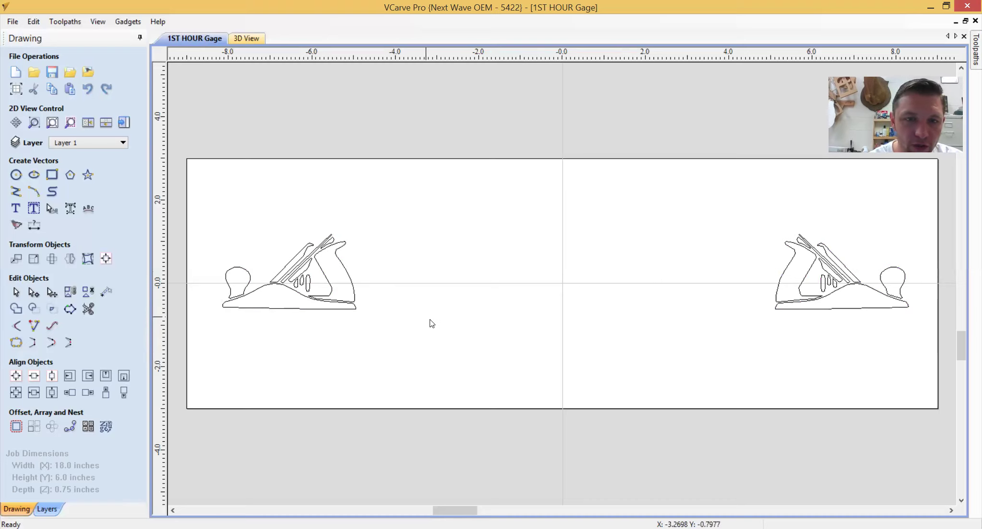
# Examine the traced hand plane details up close and the placement of both outlines across the material.
pyautogui.scroll(3, 476, 335)
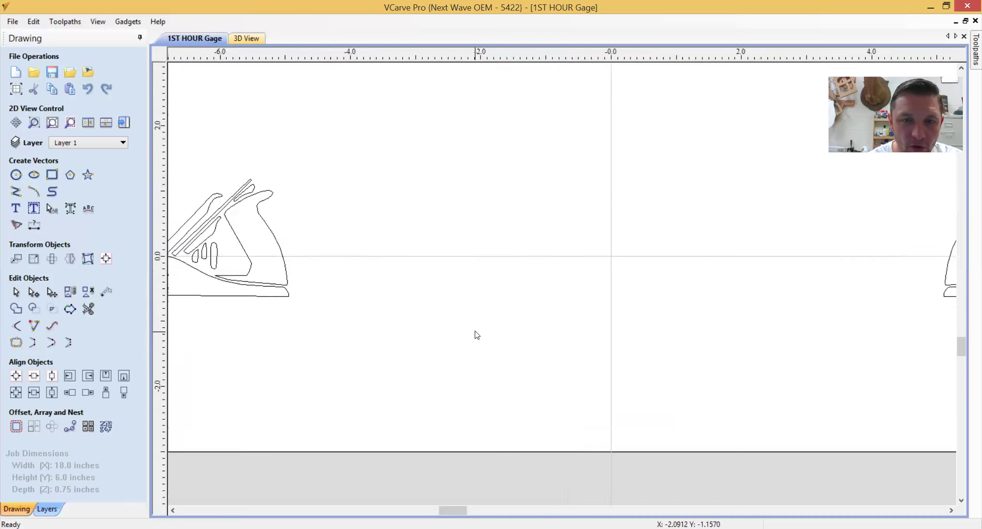
pyautogui.scroll(-3, 476, 333)
pyautogui.scroll(3, 478, 344)
pyautogui.scroll(-4, 478, 344)
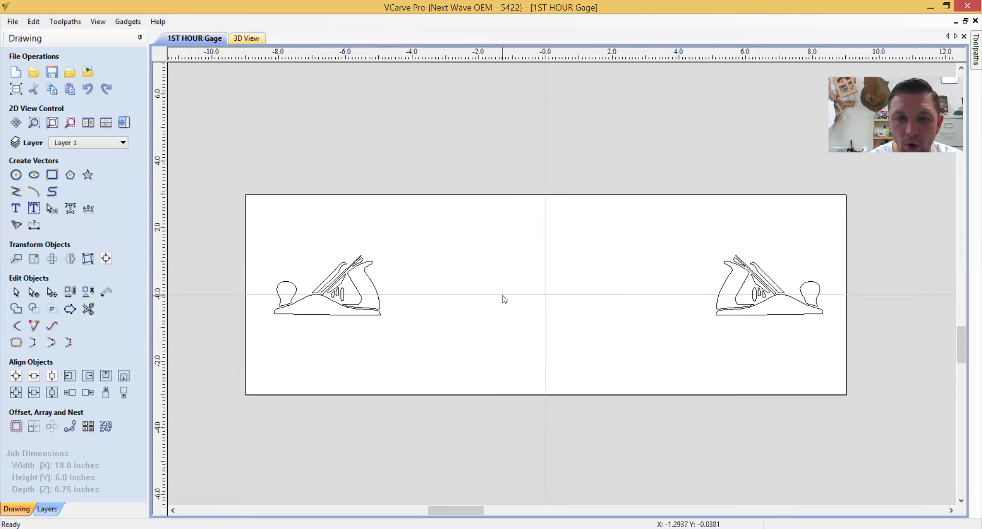
pyautogui.hscroll(-3, 504, 304)
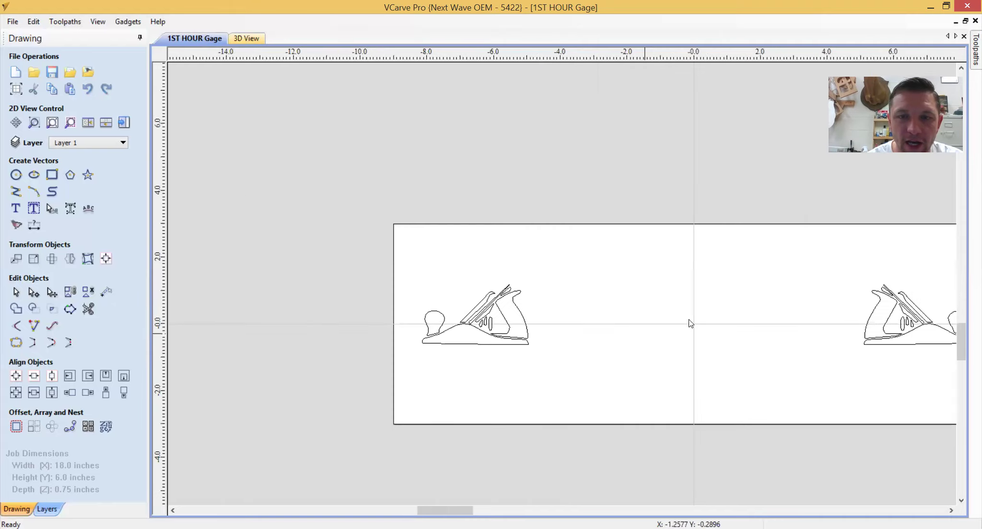
pyautogui.hscroll(5, 432, 355)
pyautogui.hscroll(-4, 556, 380)
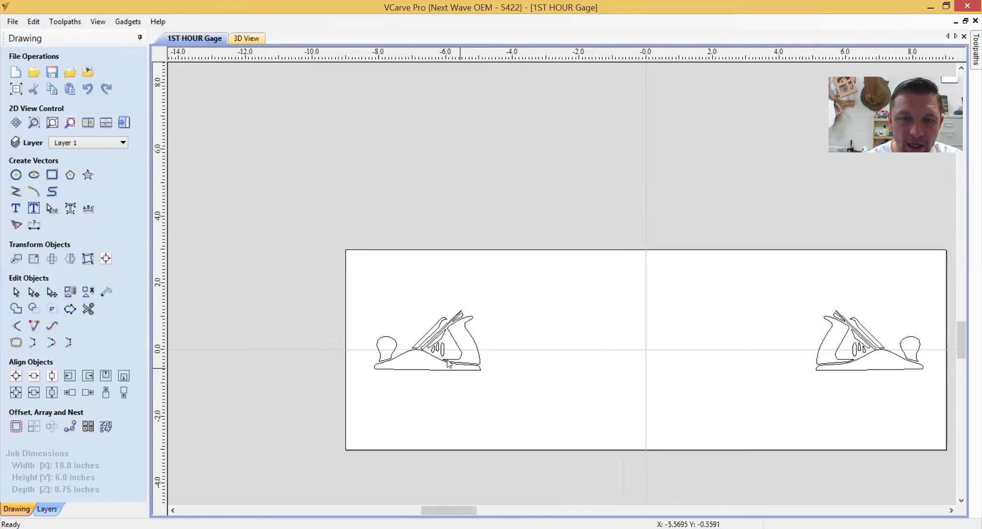
pyautogui.scroll(4, 449, 343)
pyautogui.scroll(3, 449, 344)
pyautogui.scroll(3, 366, 366)
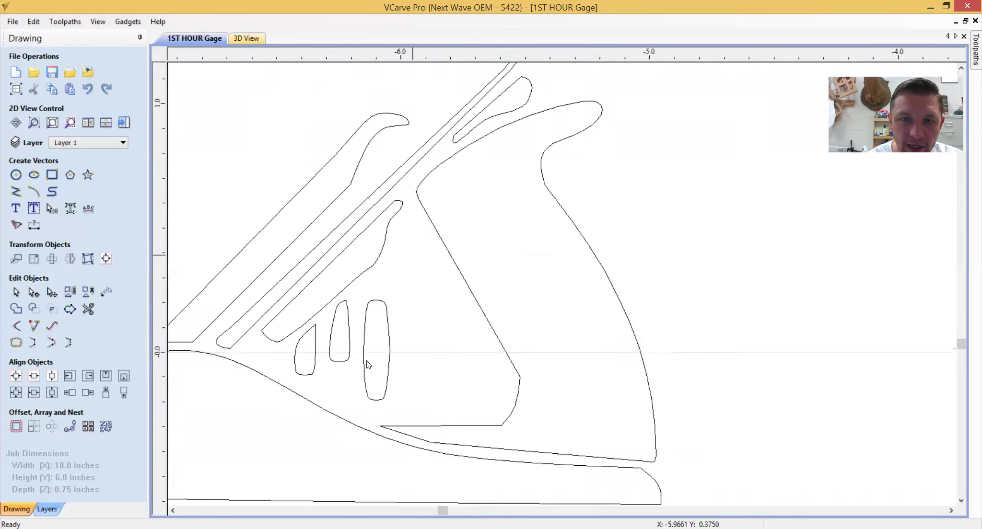
pyautogui.scroll(-5, 489, 403)
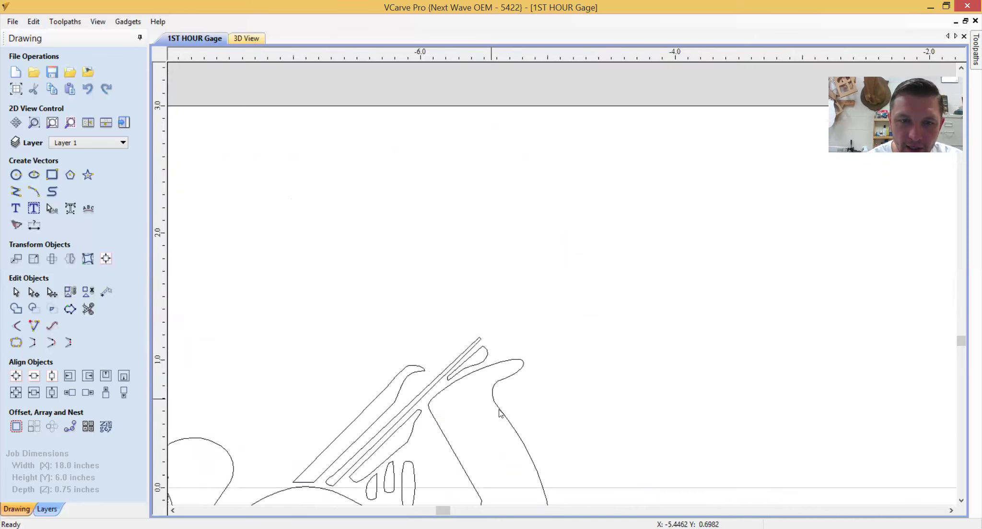
pyautogui.scroll(-2, 506, 418)
pyautogui.moveTo(738, 454); pyautogui.dragTo(574, 311, button='middle')
pyautogui.scroll(1, 574, 311)
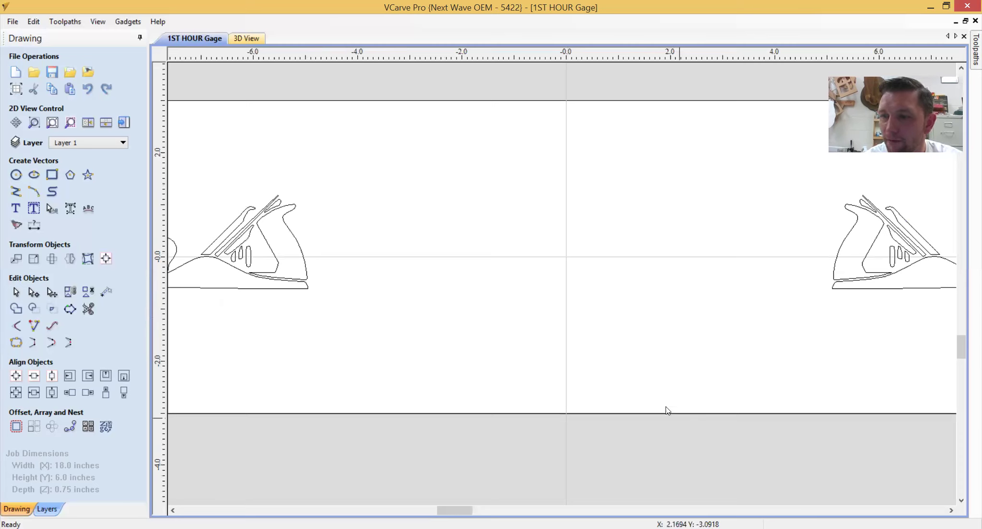
pyautogui.scroll(-1, 589, 333)
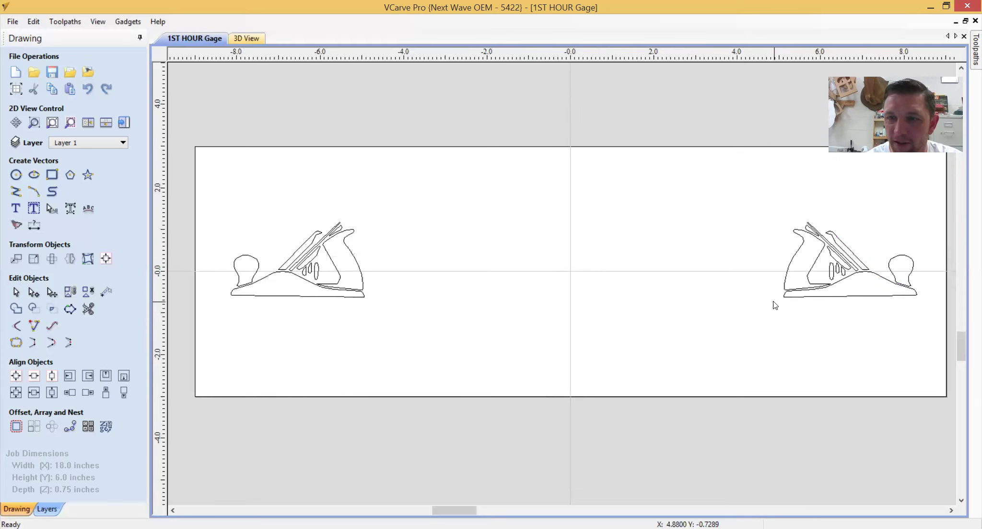
# Create the text "1ST HOUR" anchored at X 0.0, Y 0.0.
pyautogui.click(15, 216)
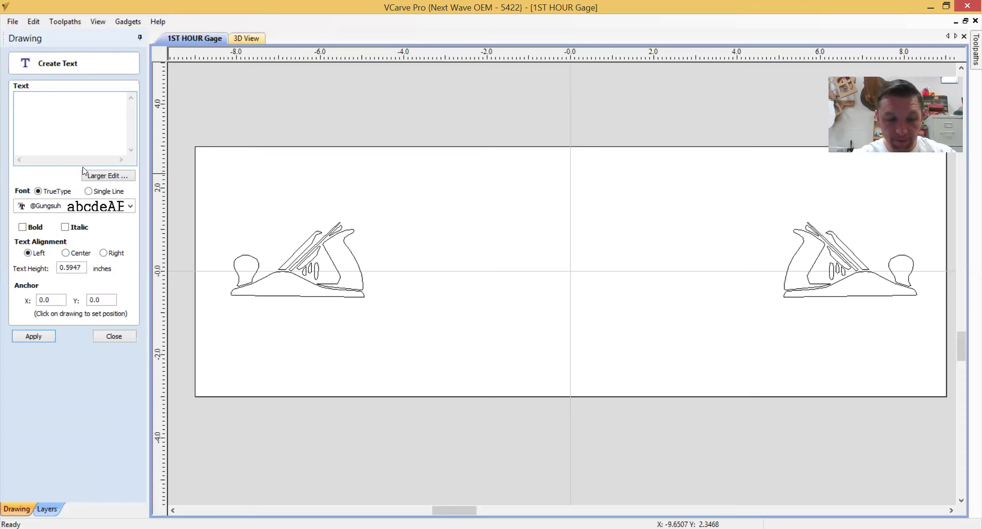
pyautogui.write('1st')
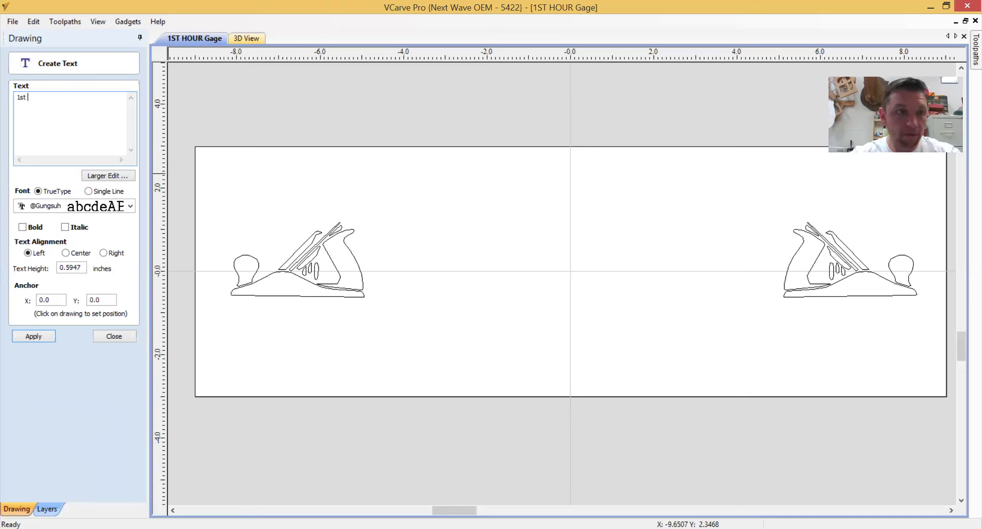
pyautogui.press('BackSpace')
pyautogui.press('BackSpace')
pyautogui.press('BackSpace')
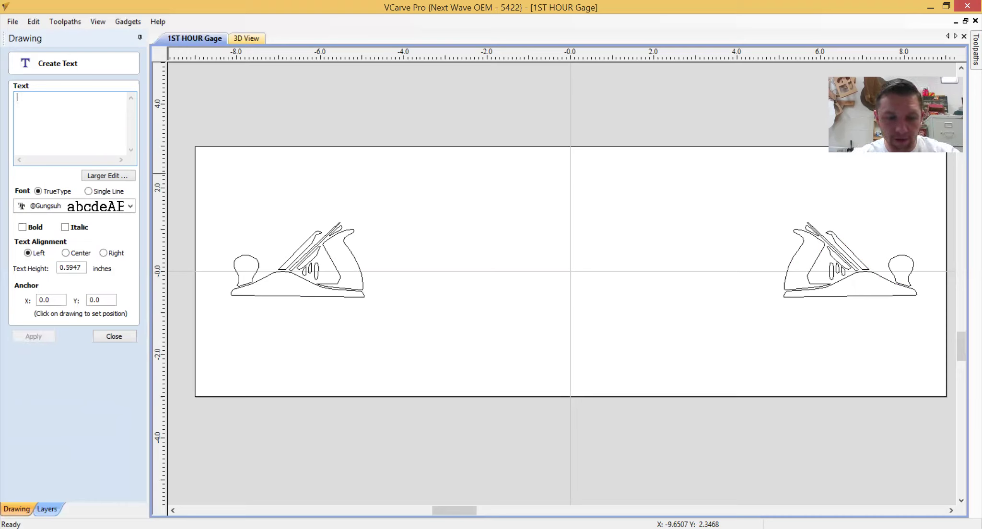
pyautogui.write('1')
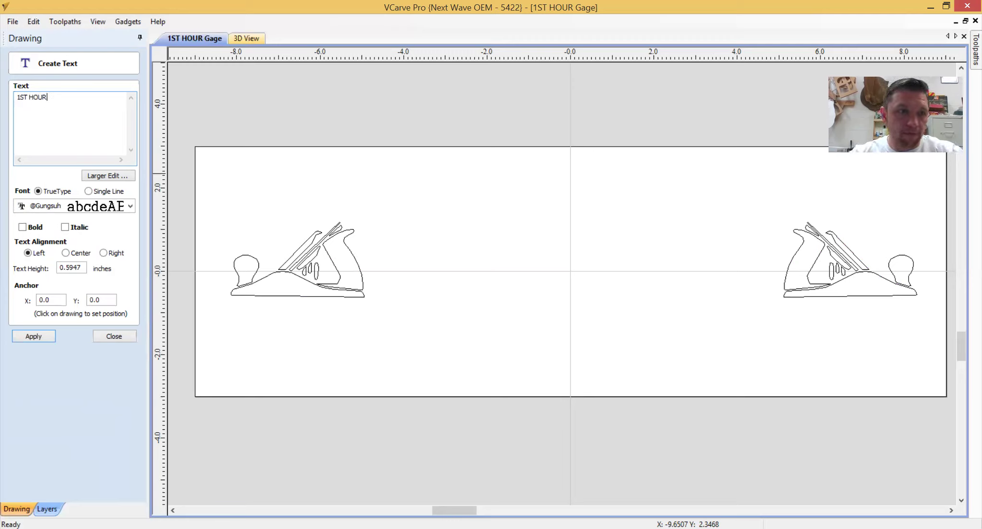
pyautogui.write('ST HOUR')
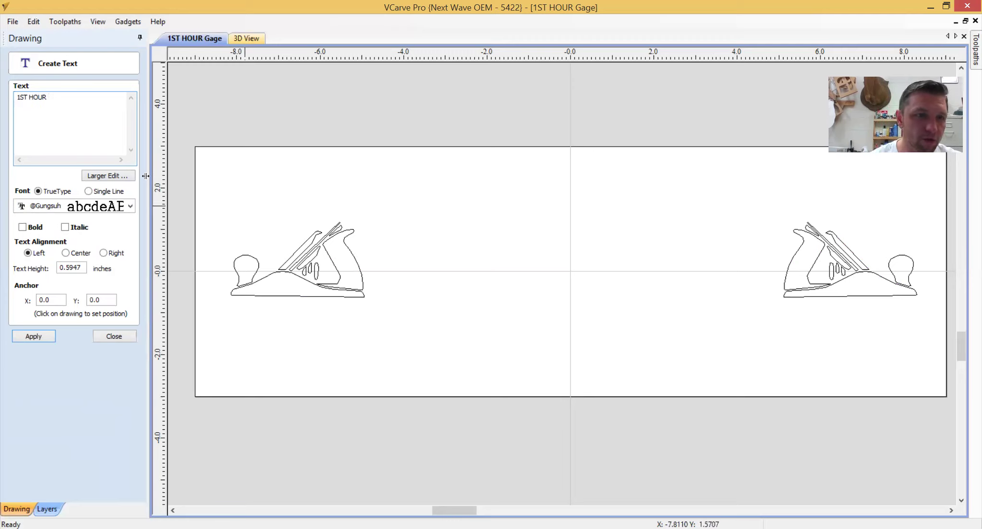
pyautogui.click(46, 336)
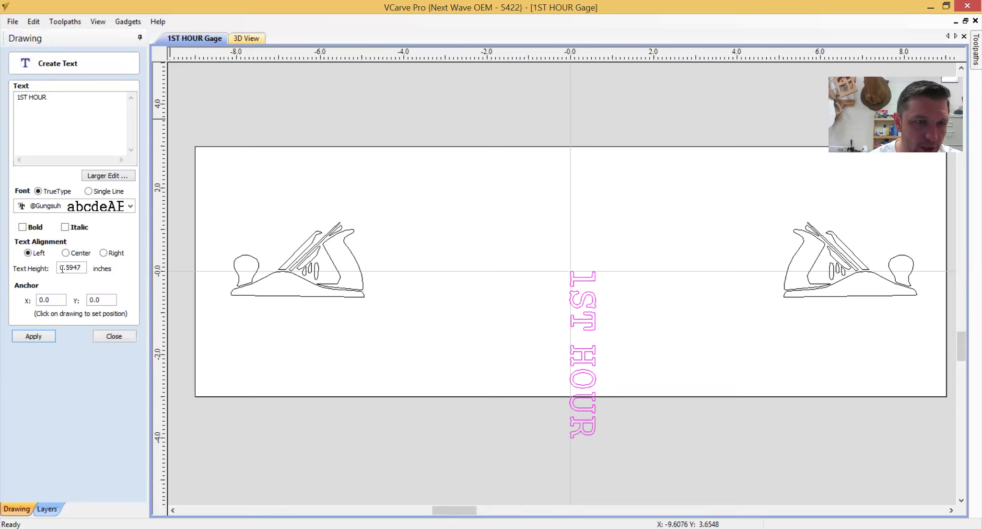
pyautogui.click(66, 254)
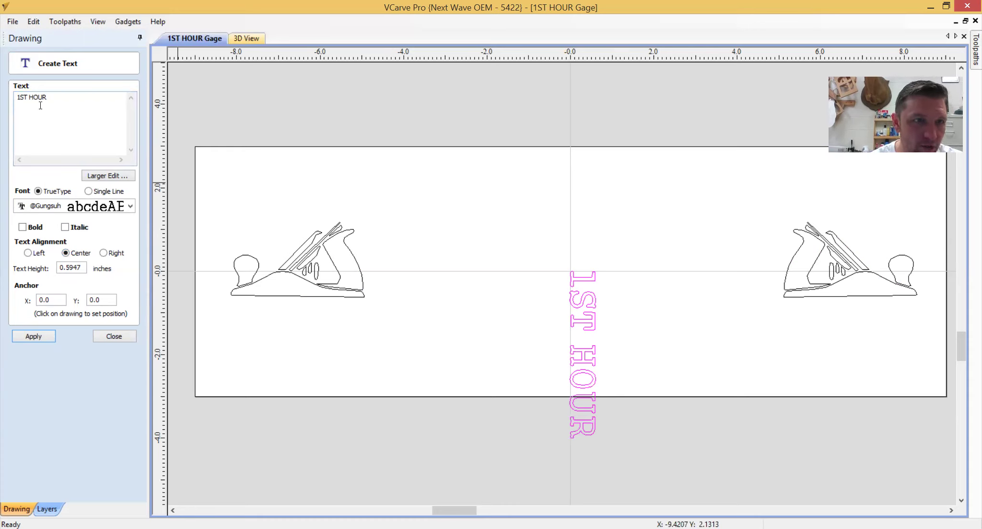
pyautogui.moveTo(34, 96)
pyautogui.mouseDown()
pyautogui.moveTo(46, 100)
pyautogui.moveTo(21, 99)
pyautogui.mouseUp()
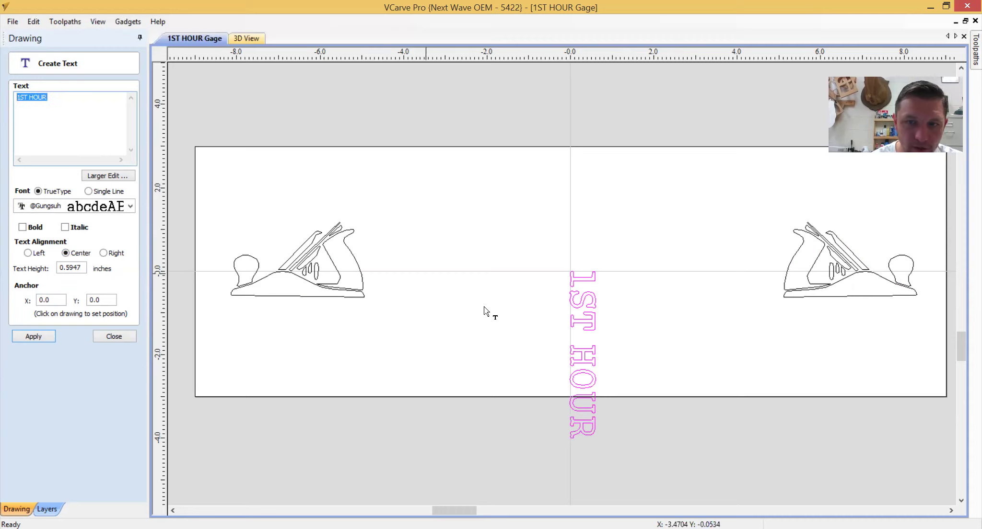
pyautogui.click(128, 210)
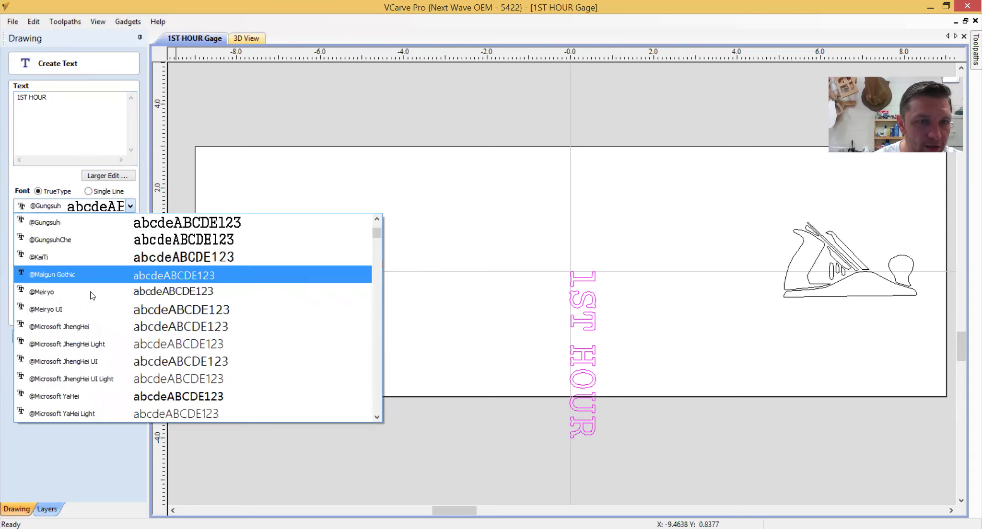
pyautogui.scroll(-1, 113, 335)
pyautogui.scroll(4, 113, 323)
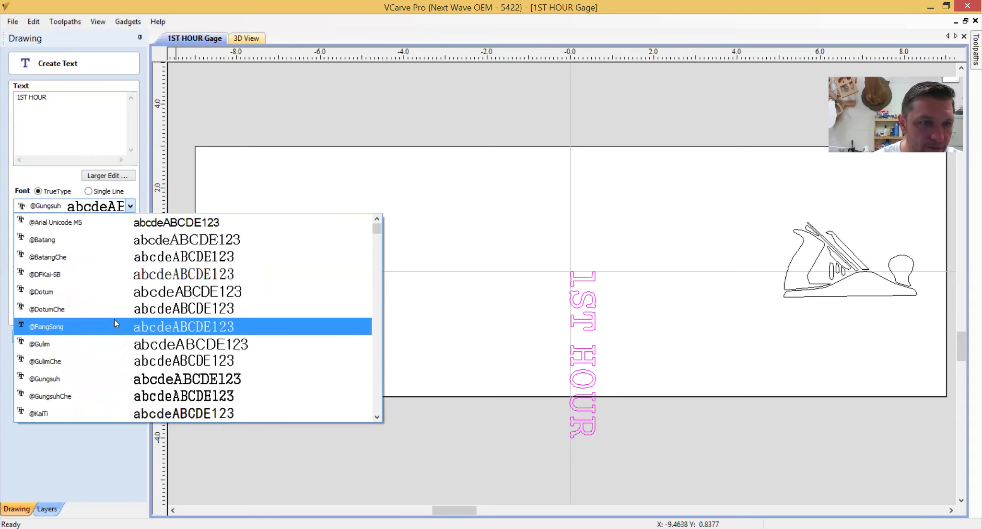
pyautogui.click(171, 224)
pyautogui.click(34, 336)
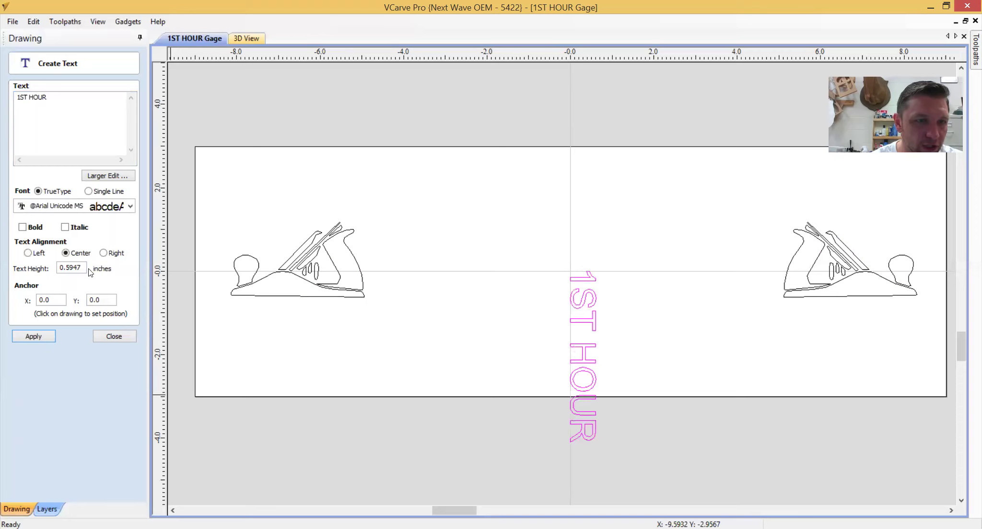
# Try a text height of 2 inches for the 1ST HOUR text.
pyautogui.moveTo(80, 269); pyautogui.dragTo(59, 274)
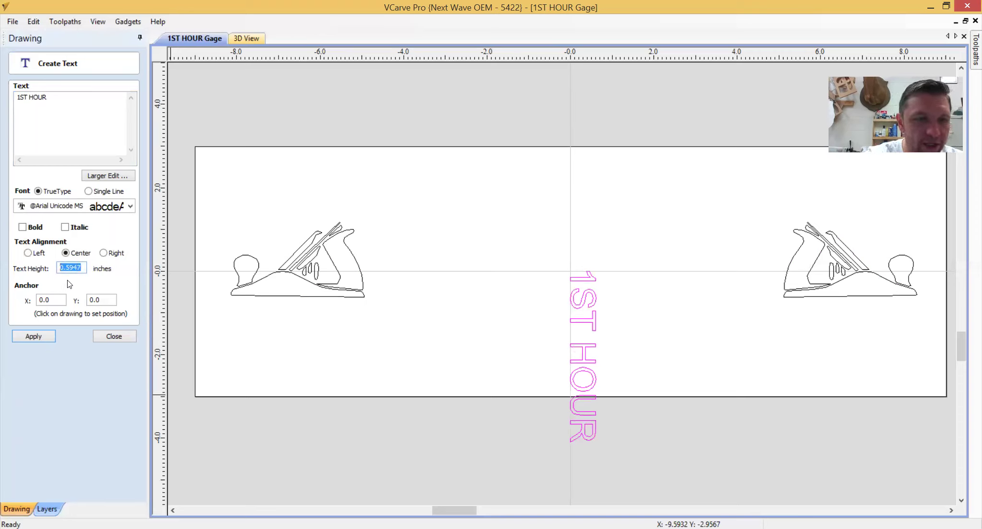
pyautogui.write('2')
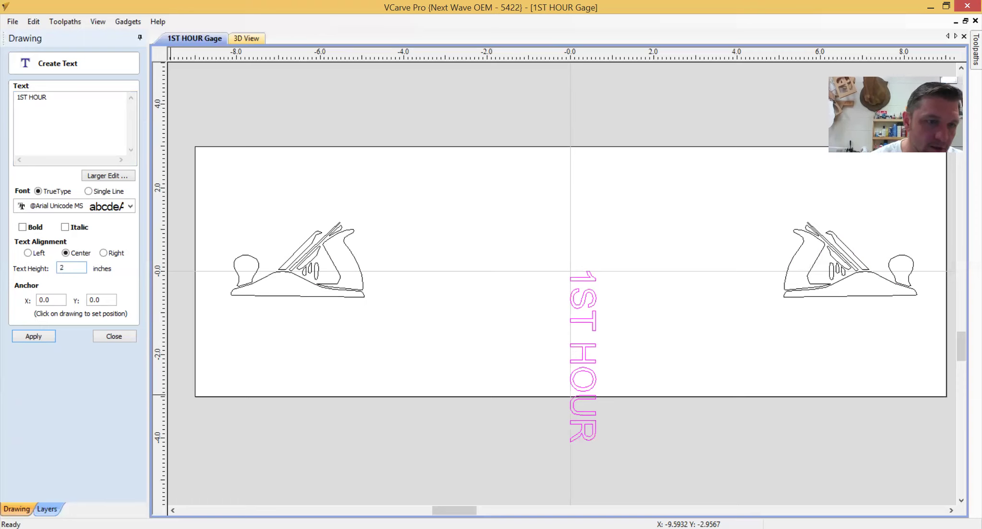
pyautogui.click(24, 337)
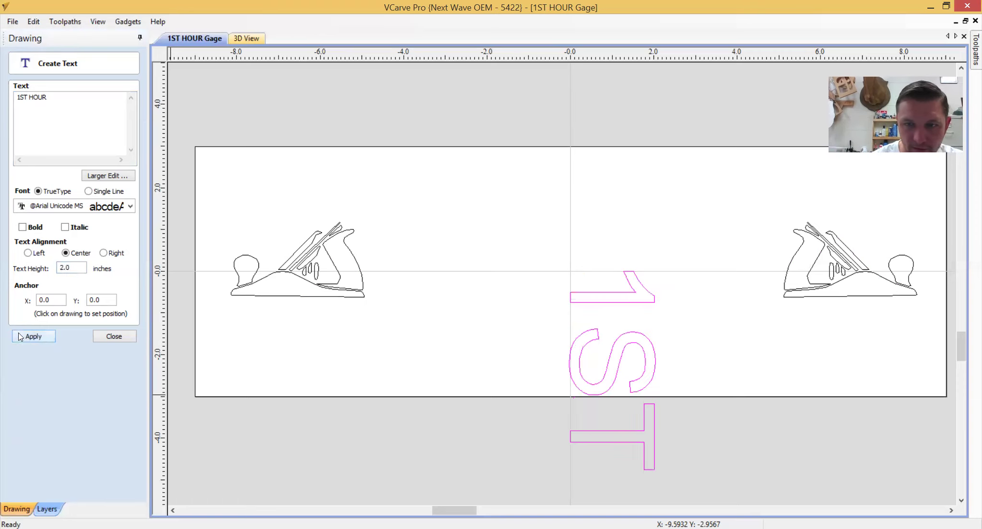
# Set the 1ST HOUR text height to 1 inch and finish creating the text.
pyautogui.moveTo(73, 269); pyautogui.dragTo(58, 270)
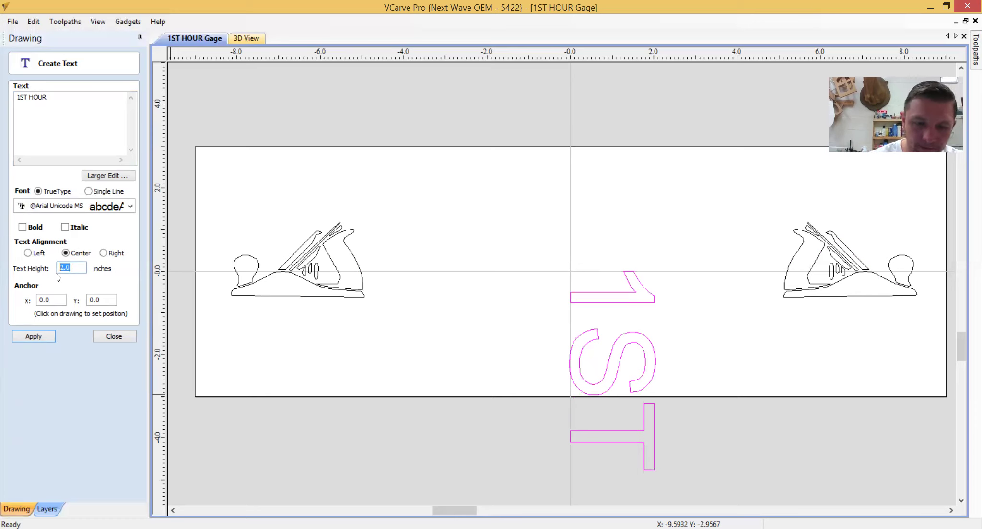
pyautogui.write('1')
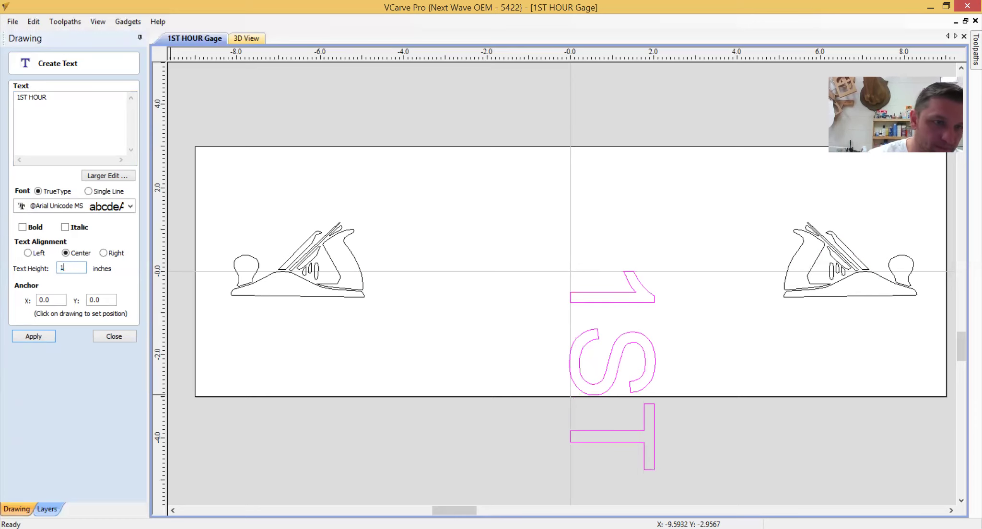
pyautogui.click(40, 339)
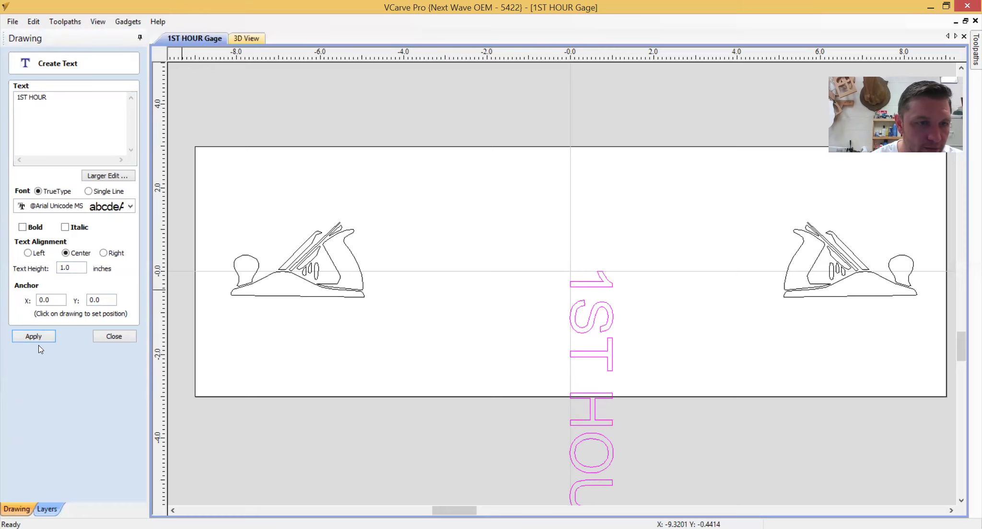
pyautogui.click(108, 337)
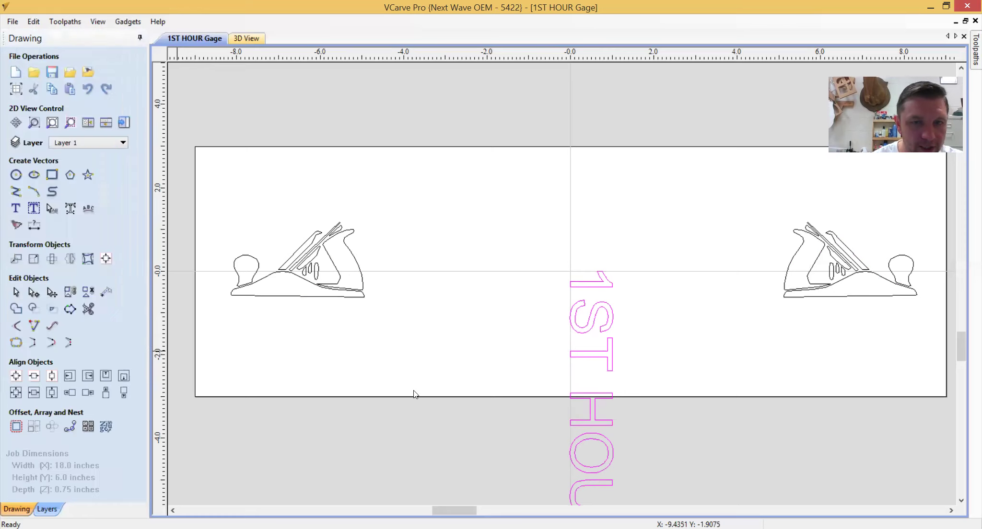
# Rotate the 1ST HOUR text 90 degrees so it reads horizontally, and center it in the material.
pyautogui.click(591, 322)
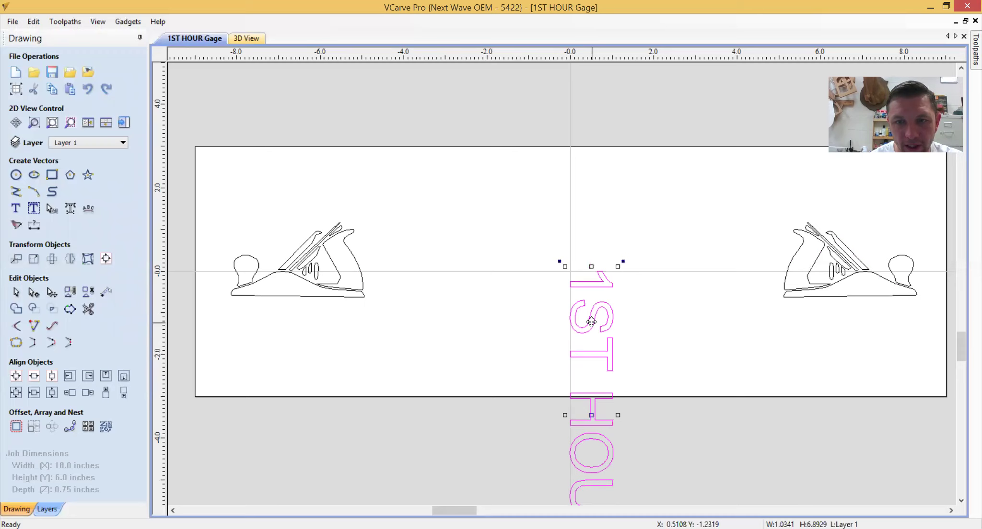
pyautogui.moveTo(624, 262); pyautogui.dragTo(447, 385)
pyautogui.press('Escape')
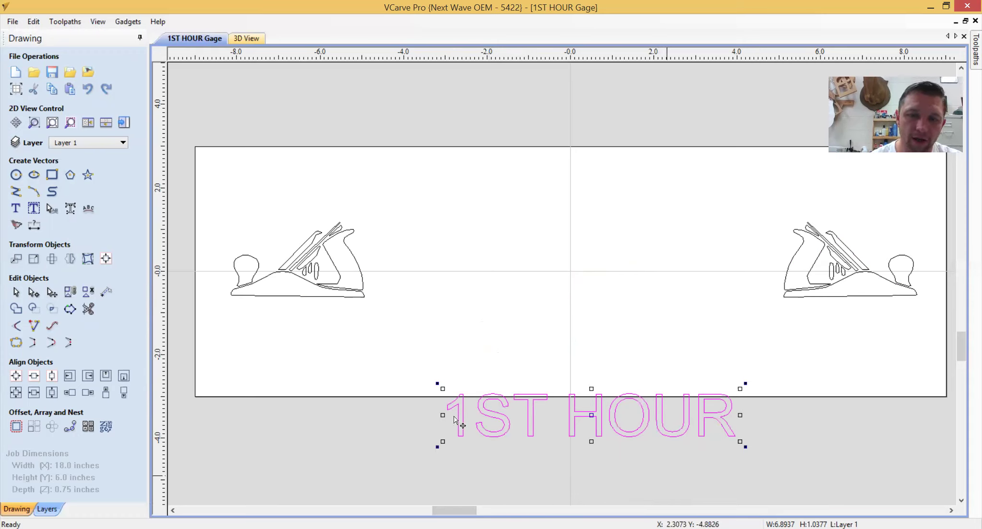
pyautogui.click(16, 377)
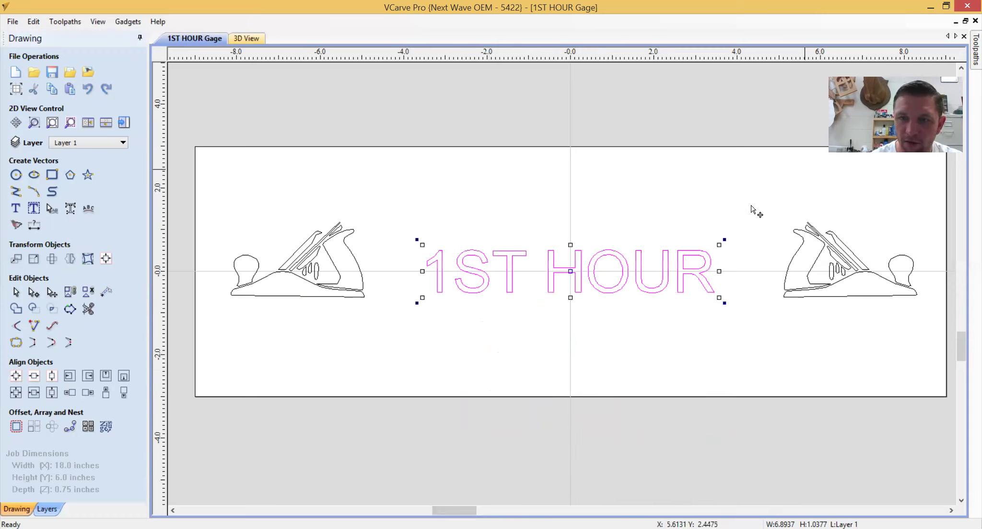
# Enlarge the 1ST HOUR text to about 8.34 by 1.26 inches, recenter it in the material, and deselect it.
pyautogui.moveTo(721, 245); pyautogui.dragTo(731, 244)
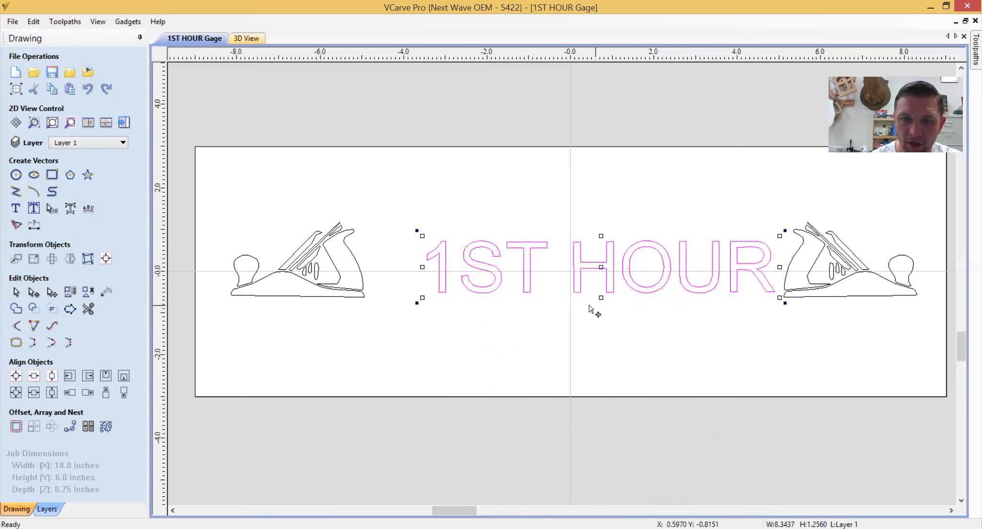
pyautogui.click(21, 380)
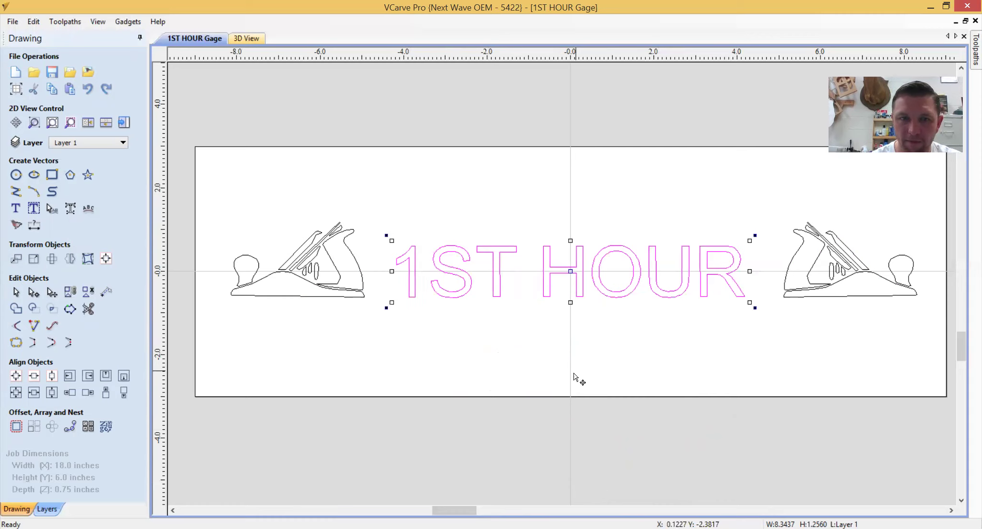
pyautogui.click(524, 350)
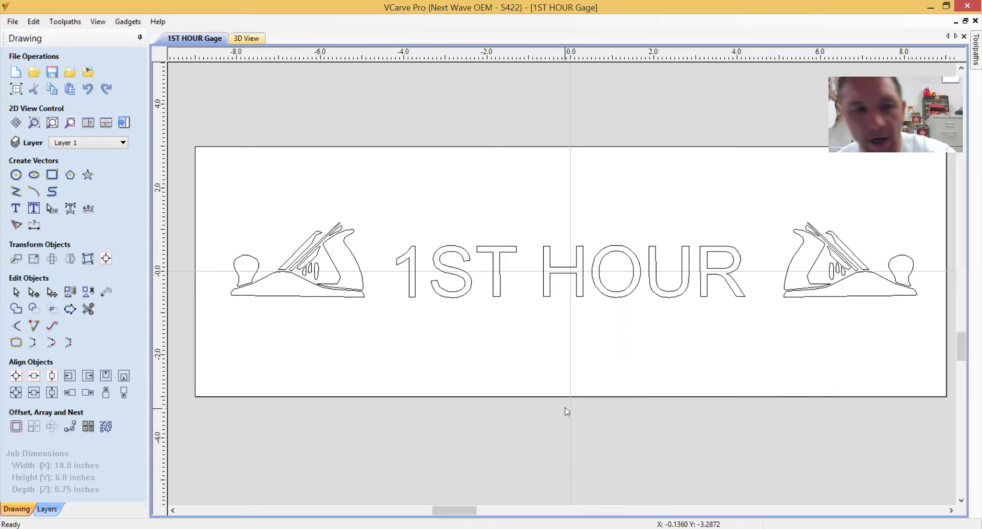
# Examine the original hand plane outline up close and the overall layout of planes and text in the material.
pyautogui.click(52, 122)
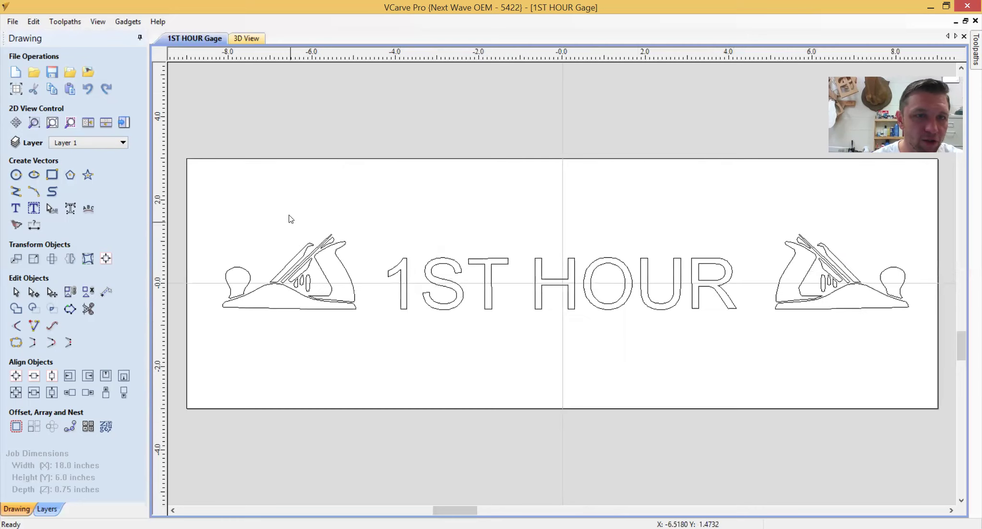
pyautogui.moveTo(224, 201); pyautogui.dragTo(395, 390)
pyautogui.click(33, 123)
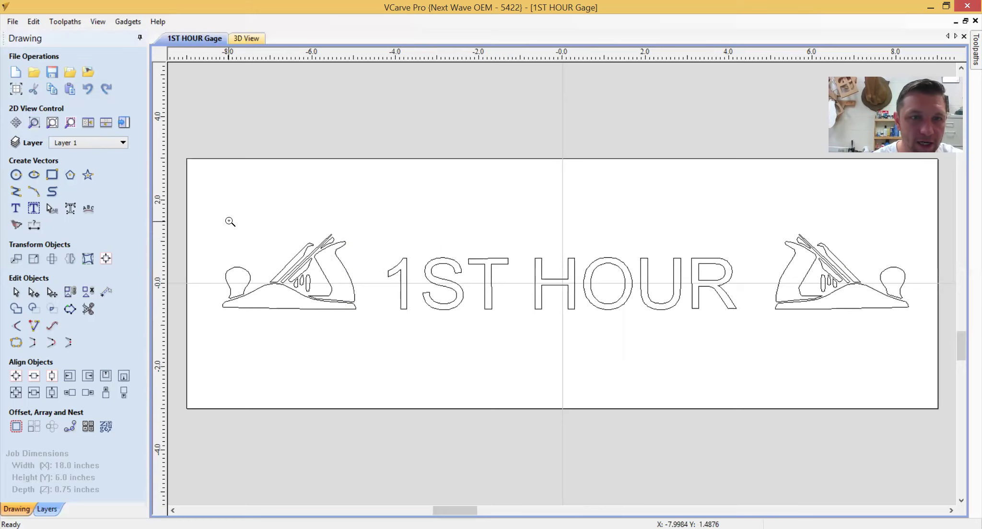
pyautogui.moveTo(267, 279); pyautogui.dragTo(414, 347)
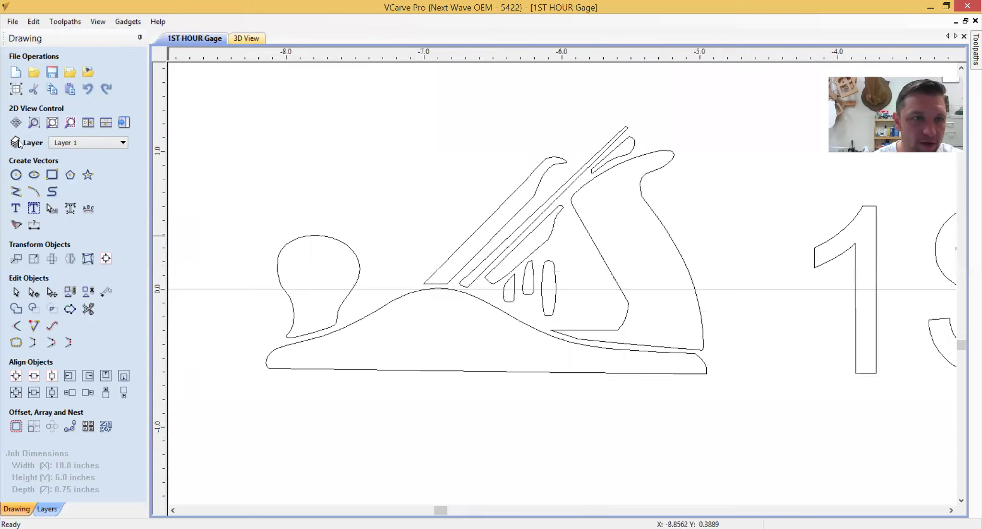
pyautogui.click(56, 128)
pyautogui.scroll(2, 381, 240)
pyautogui.scroll(-3, 377, 243)
pyautogui.scroll(3, 377, 243)
pyautogui.scroll(-3, 378, 244)
pyautogui.scroll(1, 378, 245)
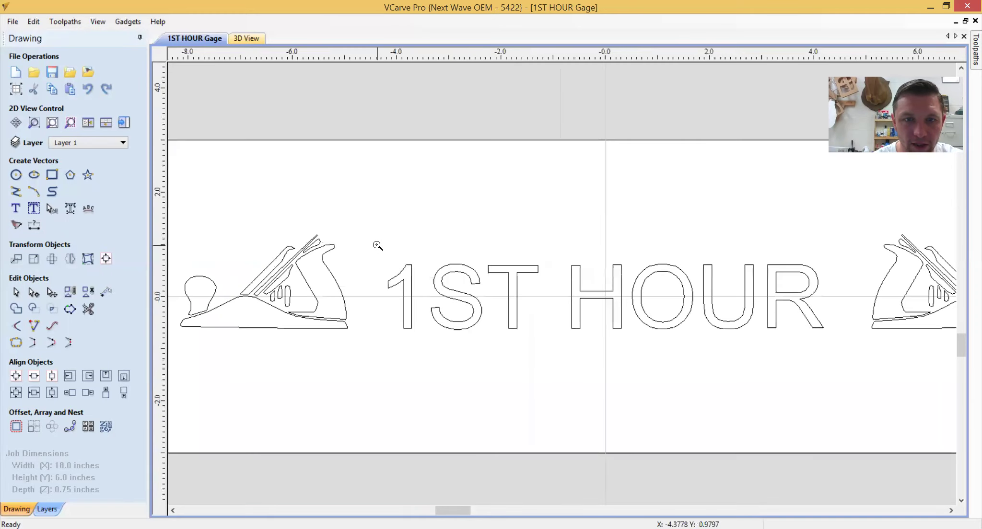
pyautogui.scroll(-1, 378, 245)
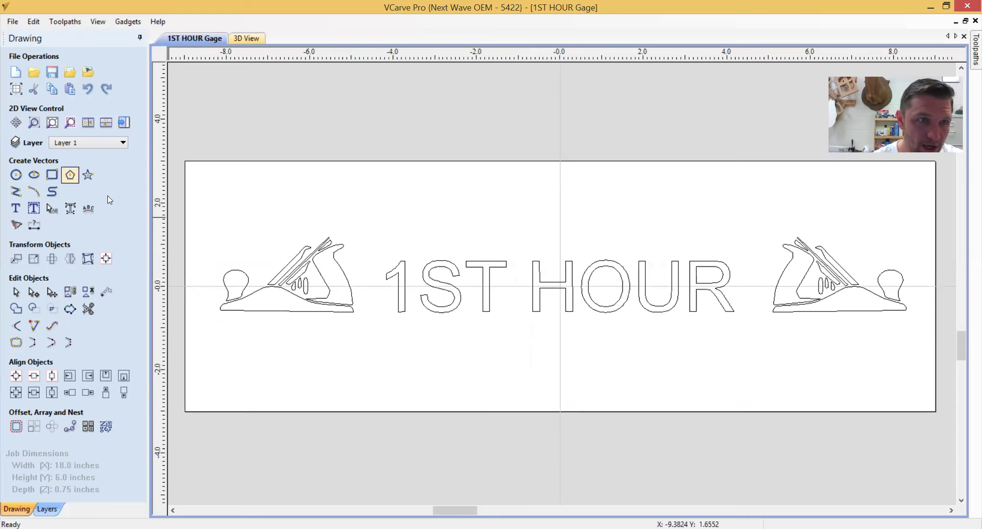
# Try drawing a circle 1 inch in diameter above the 1ST HOUR text, centered at about X -3.12, Y 1.90.
pyautogui.click(16, 176)
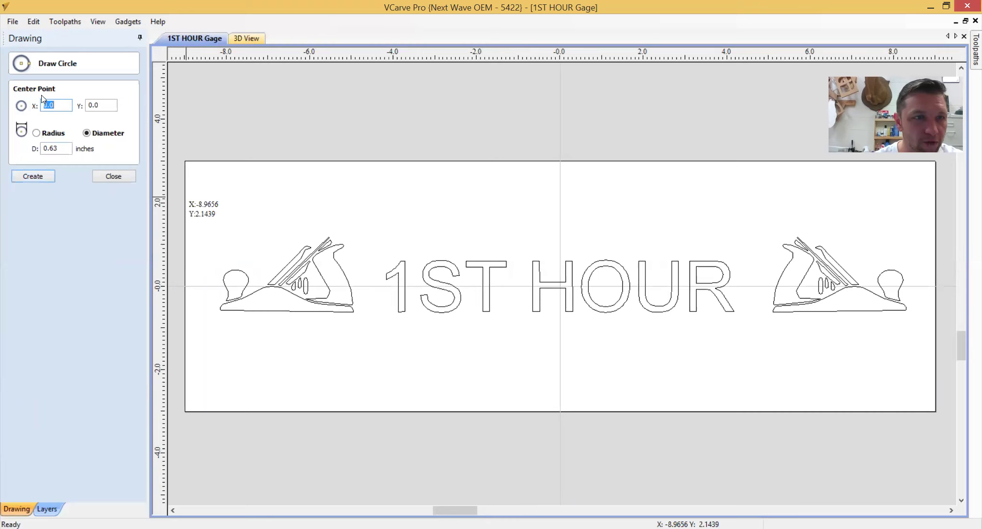
pyautogui.moveTo(47, 150); pyautogui.dragTo(42, 153)
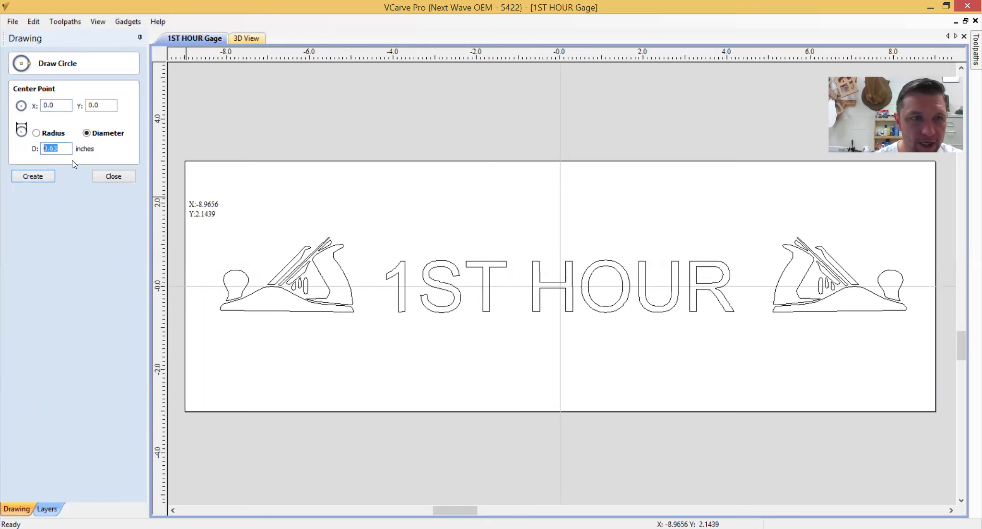
pyautogui.click(430, 207)
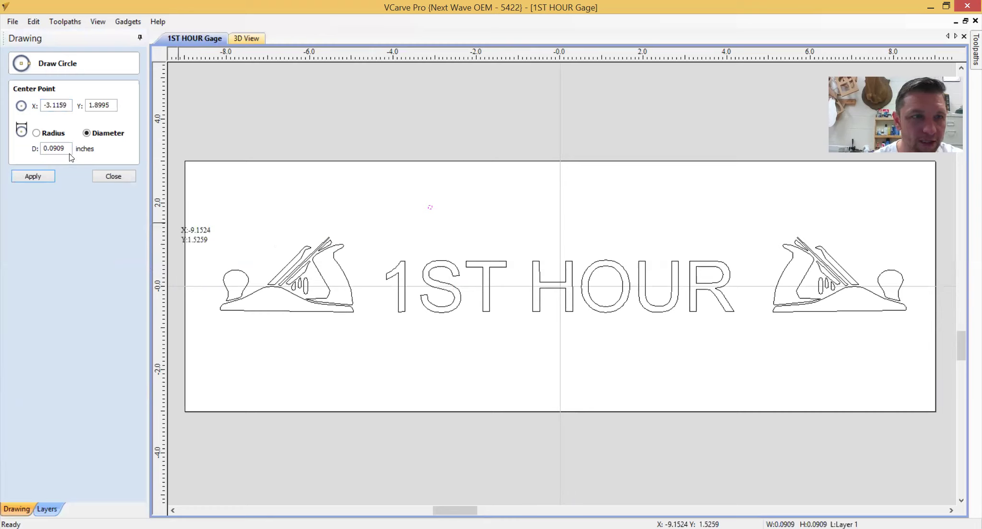
pyautogui.moveTo(68, 149); pyautogui.dragTo(28, 149)
pyautogui.write('1')
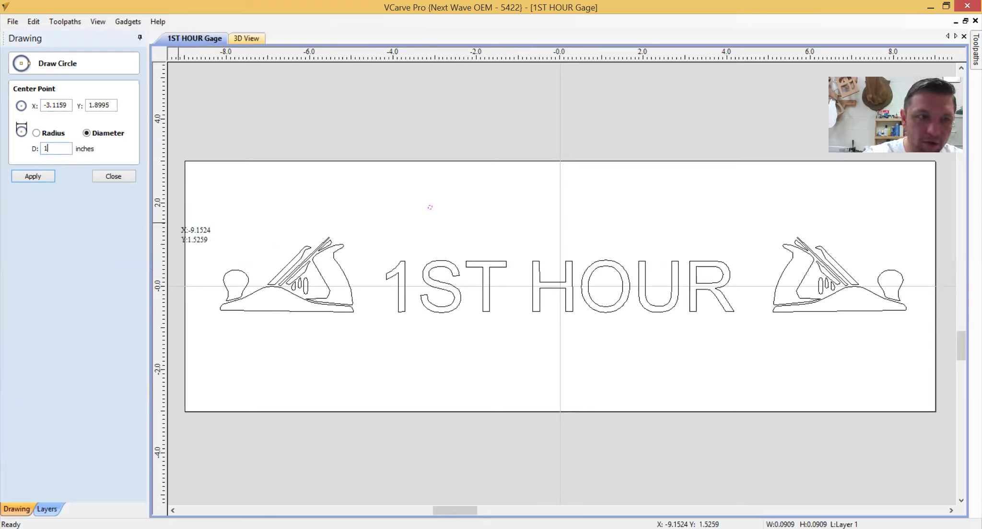
pyautogui.click(35, 177)
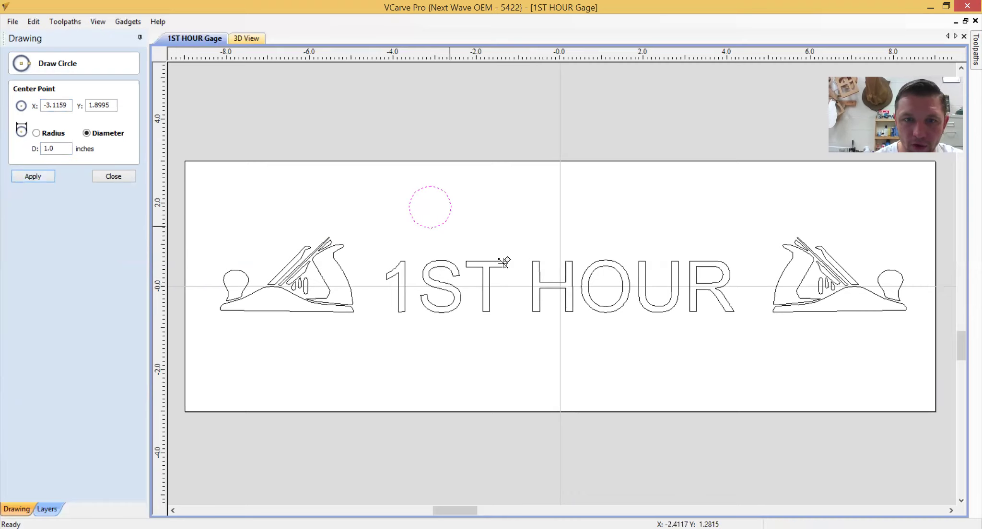
pyautogui.click(118, 176)
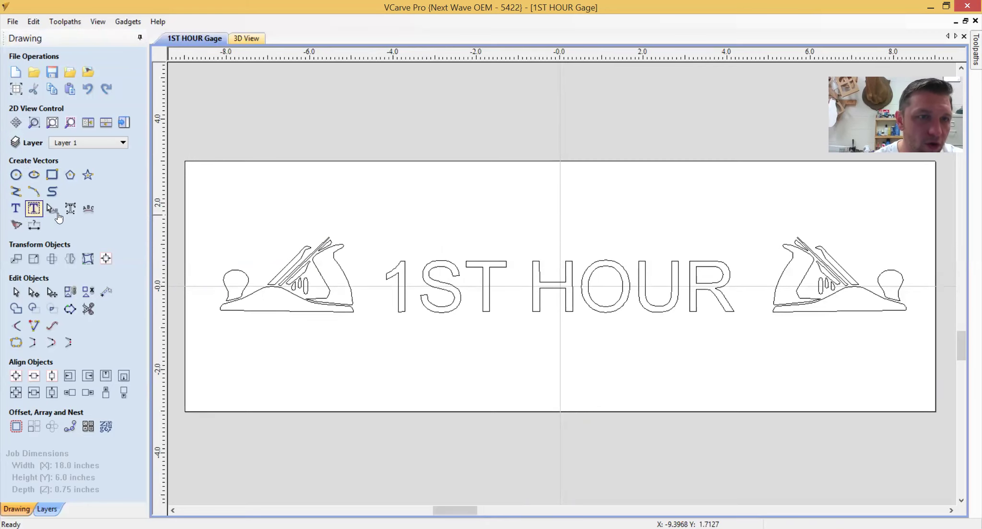
# Try sketching an open zigzag polyline of several segments above the original hand plane and the start of the 1ST HOUR text.
pyautogui.click(15, 192)
pyautogui.click(278, 187)
pyautogui.click(275, 213)
pyautogui.click(331, 197)
pyautogui.click(374, 224)
pyautogui.click(398, 201)
pyautogui.click(430, 220)
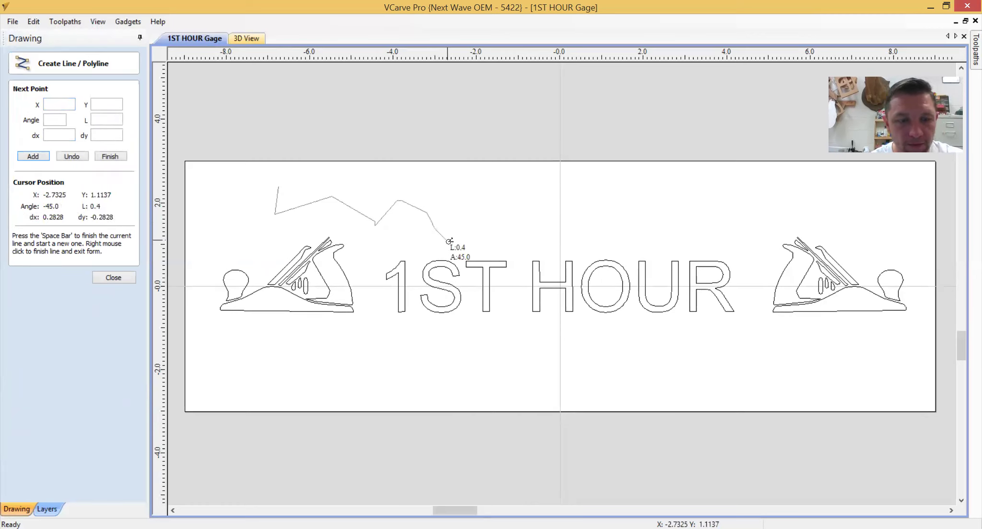
pyautogui.rightClick(435, 228)
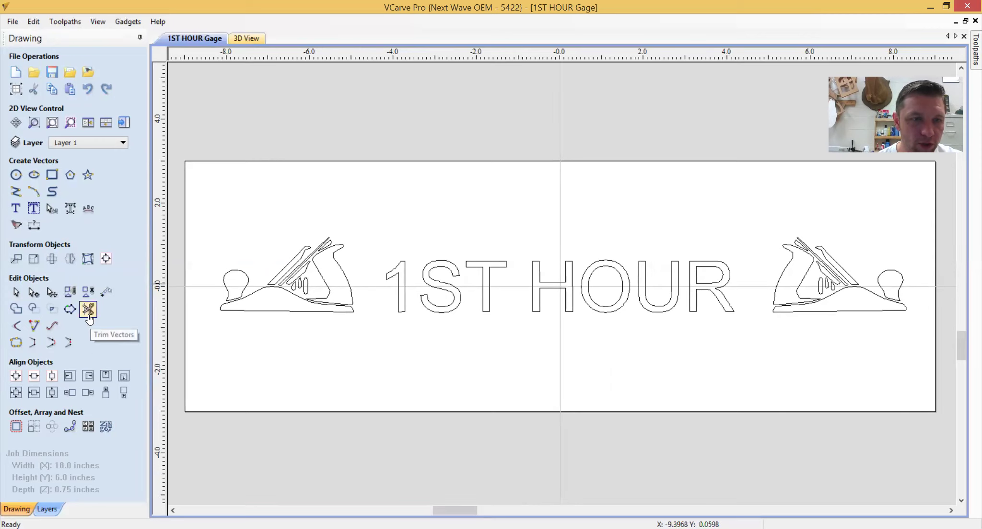
# Draw an open three-segment polyline that crosses itself above the original hand plane and the start of the text.
pyautogui.click(16, 191)
pyautogui.click(251, 190)
pyautogui.click(382, 210)
pyautogui.click(424, 187)
pyautogui.click(304, 205)
pyautogui.rightClick(339, 217)
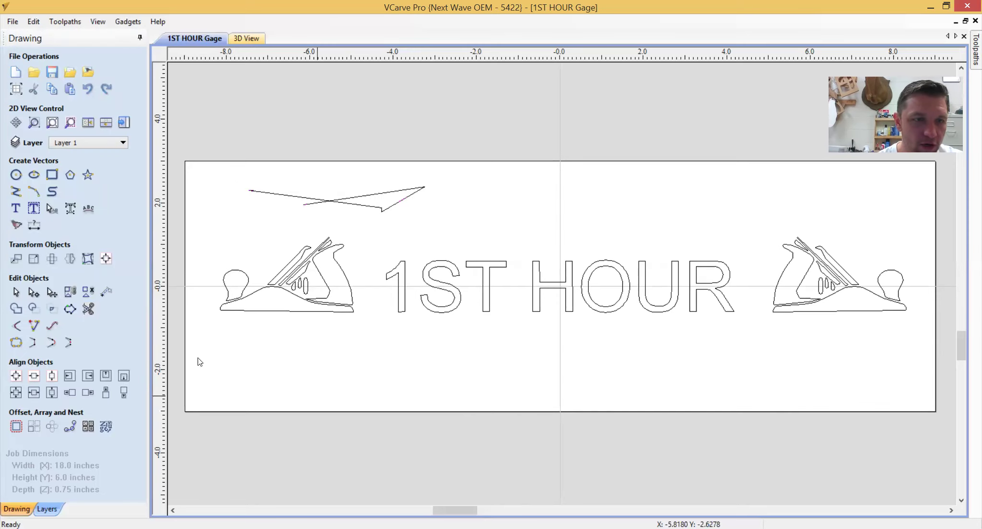
# Trim off the polyline's loose end beyond the self-crossing without rejoining the sections, and delete the remaining polyline.
pyautogui.click(87, 310)
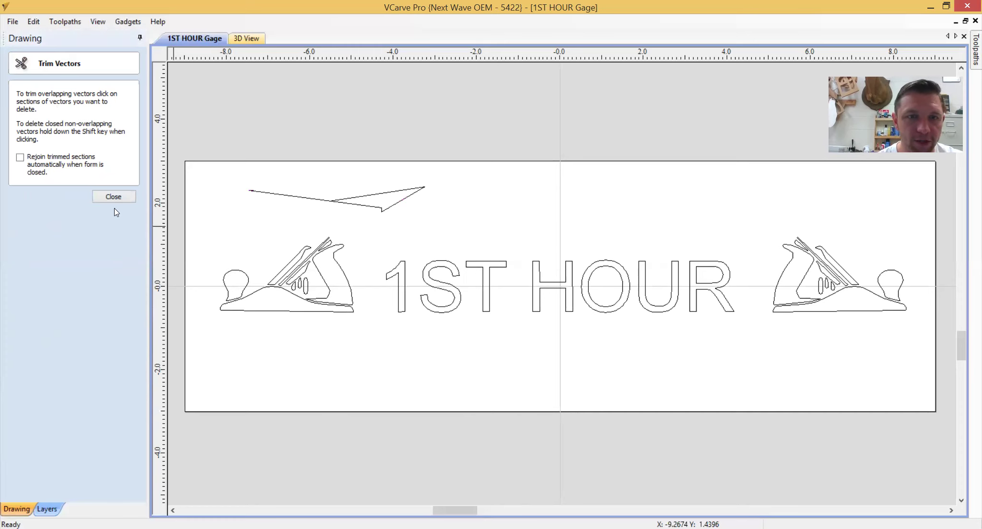
pyautogui.click(126, 197)
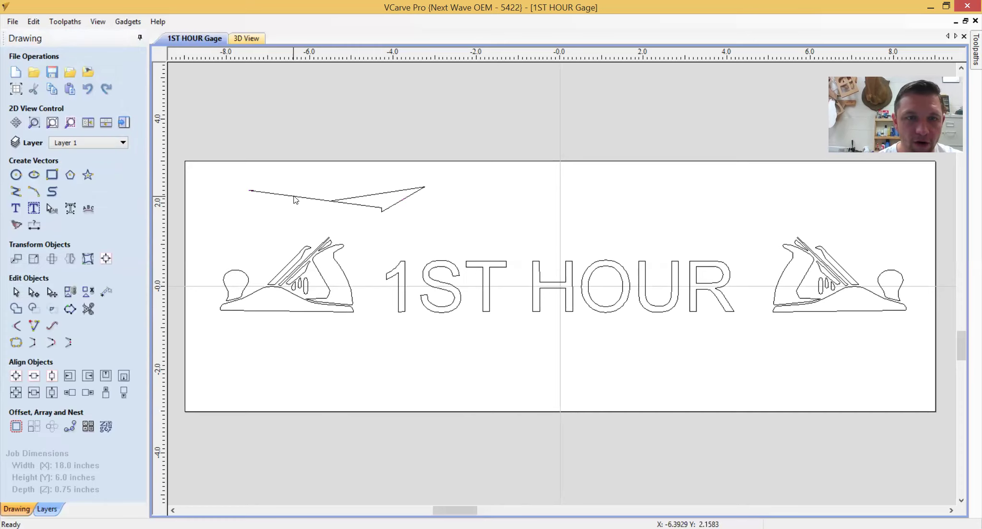
pyautogui.click(294, 198)
pyautogui.press('Delete')
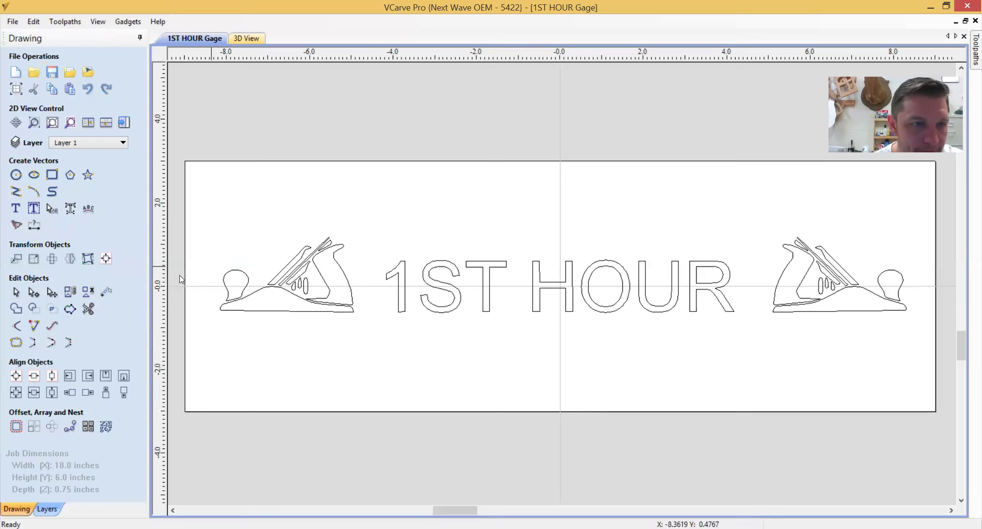
# Draw a circle centered at about X 0.00, Y -1.51, enlarging its diameter to 3 inches and finally to 6 inches.
pyautogui.click(91, 213)
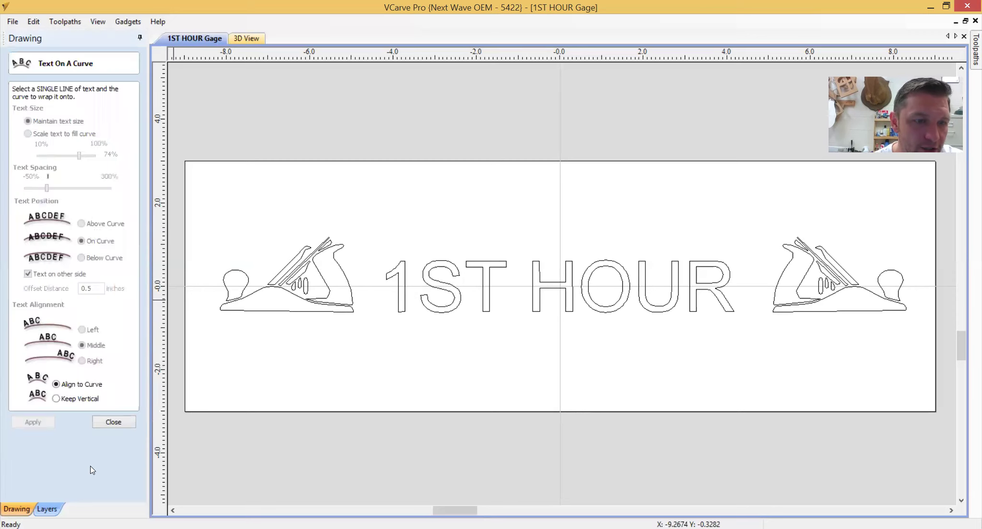
pyautogui.click(114, 422)
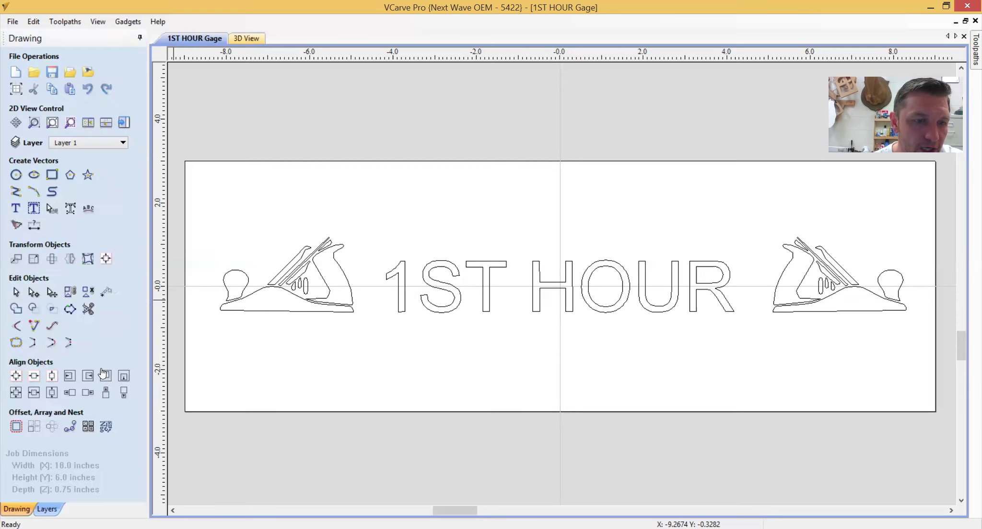
pyautogui.click(18, 173)
pyautogui.click(560, 350)
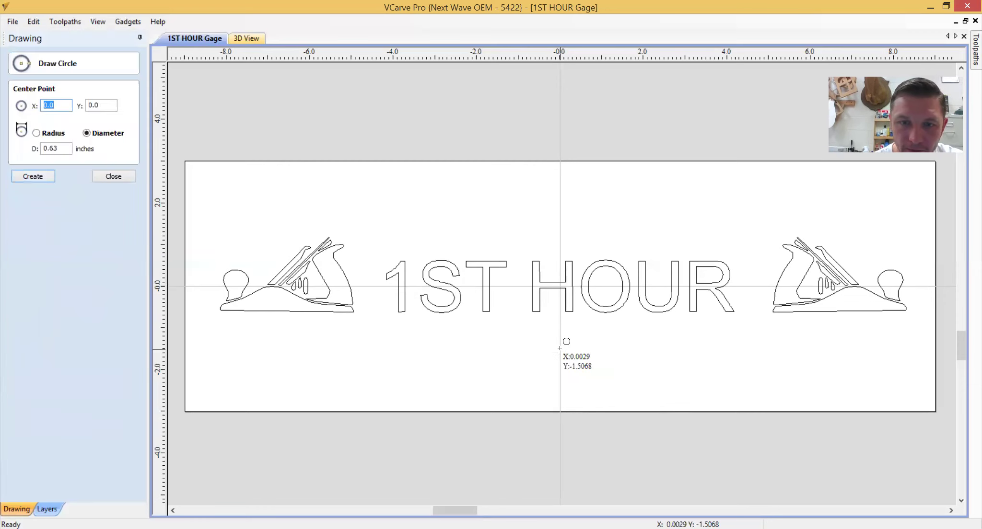
pyautogui.moveTo(59, 148); pyautogui.dragTo(38, 150)
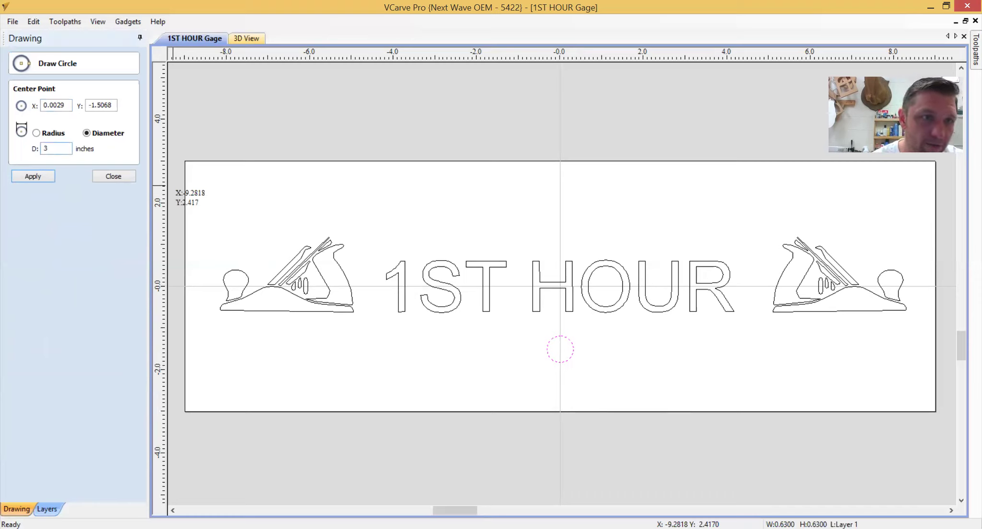
pyautogui.click(28, 180)
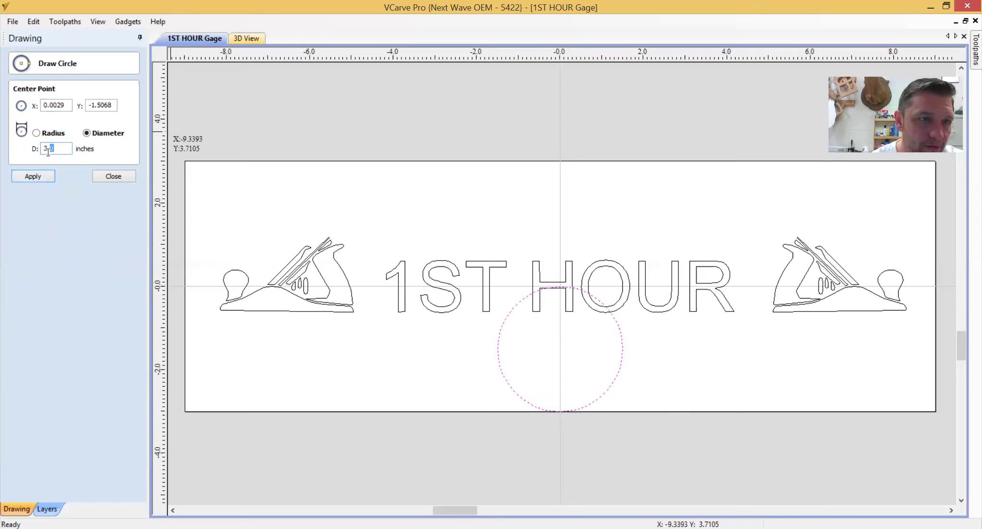
pyautogui.write('6')
pyautogui.click(32, 177)
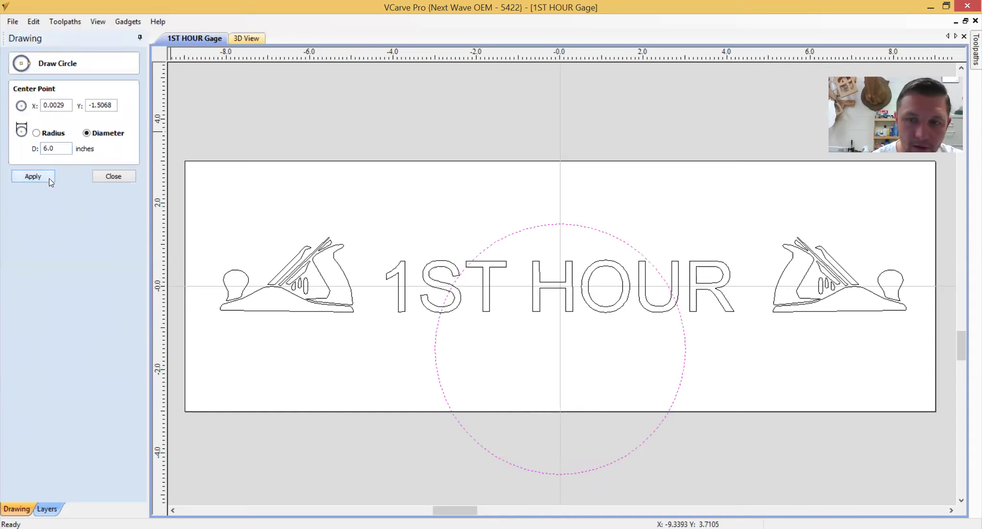
# Try placing a second 6-inch circle centered at about X -0.14, Y -2.01, and remove it again.
pyautogui.click(555, 368)
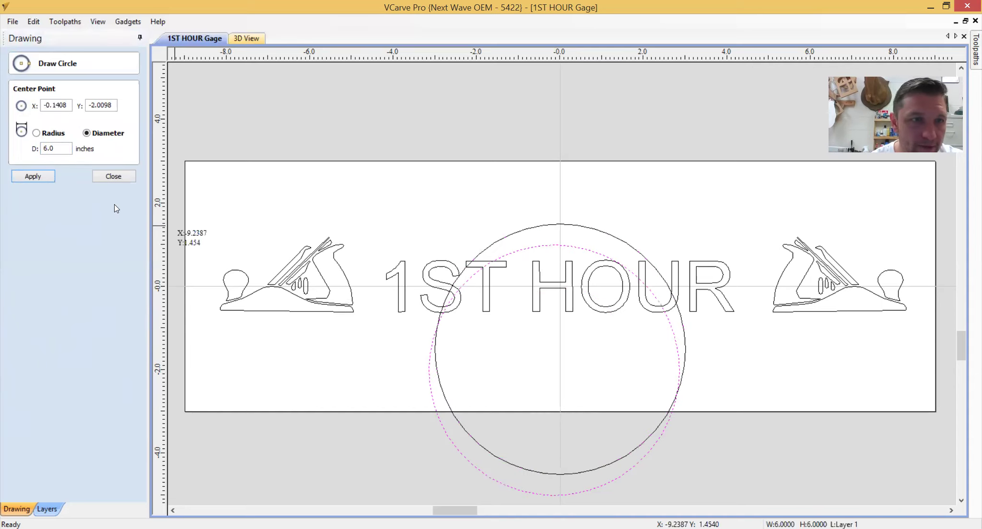
pyautogui.click(129, 174)
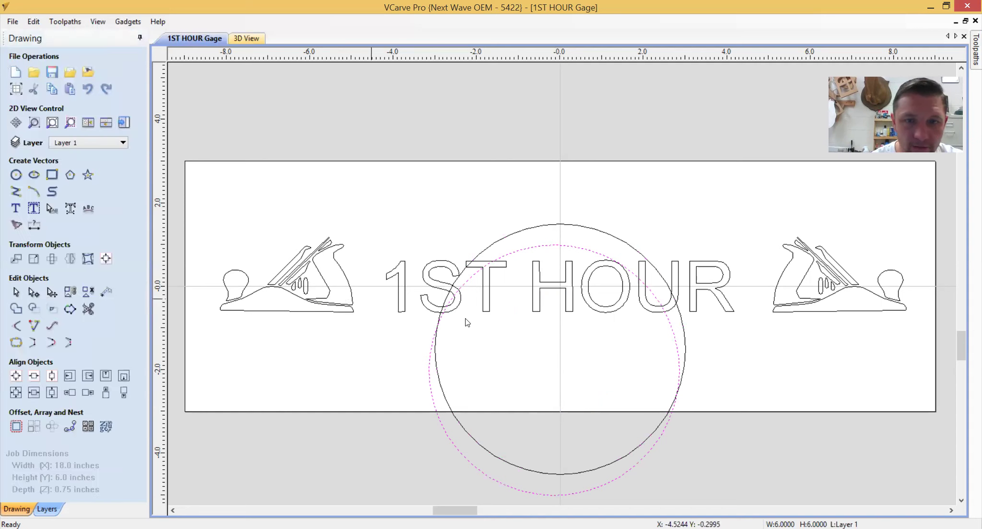
pyautogui.click(434, 400)
pyautogui.click(421, 409)
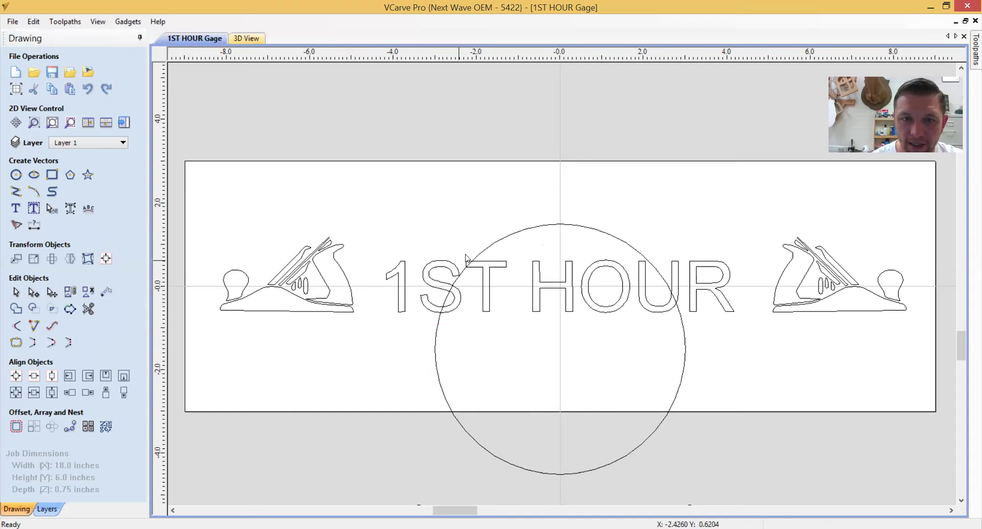
# Wrap the 1ST HOUR text onto the 6-inch circle, maintaining the text size, positioned on the curve with middle alignment.
pyautogui.click(88, 208)
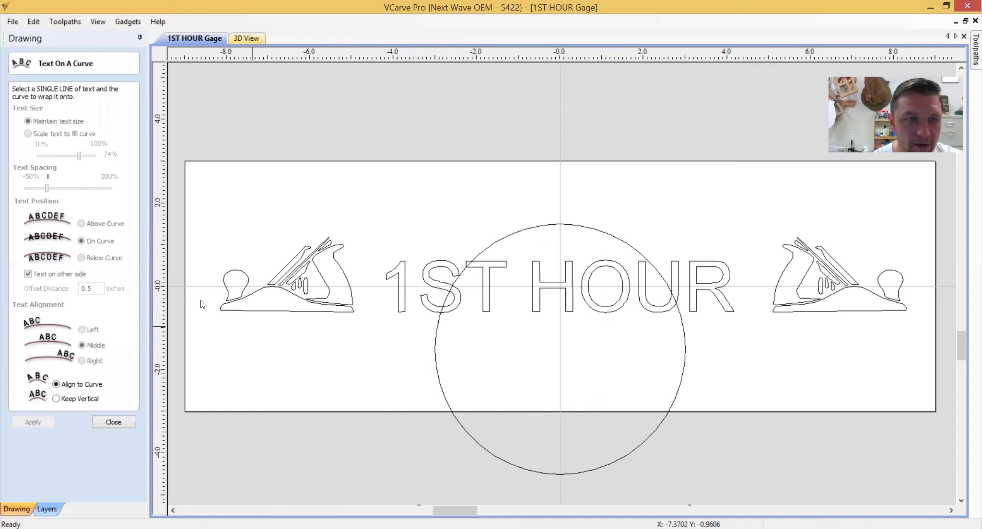
pyautogui.press('Escape')
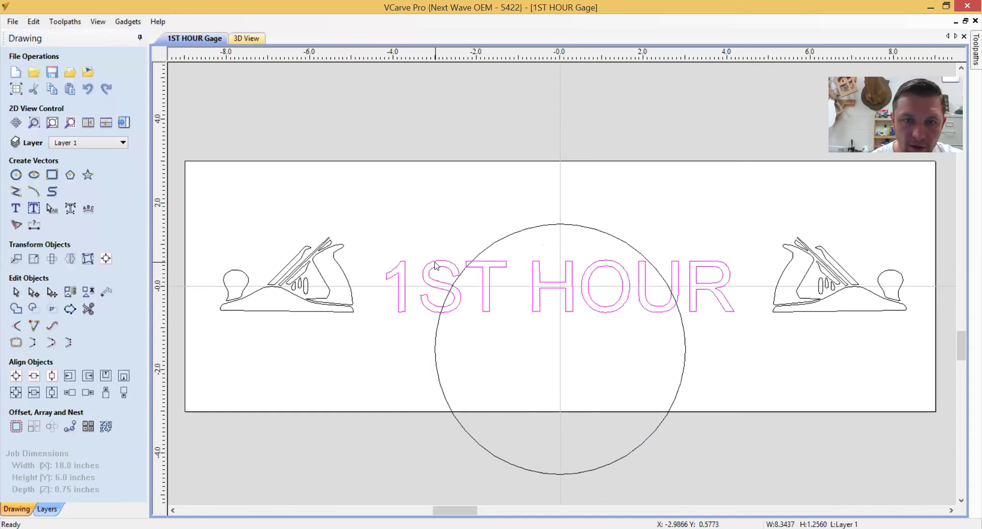
pyautogui.click(429, 263)
pyautogui.click(89, 208)
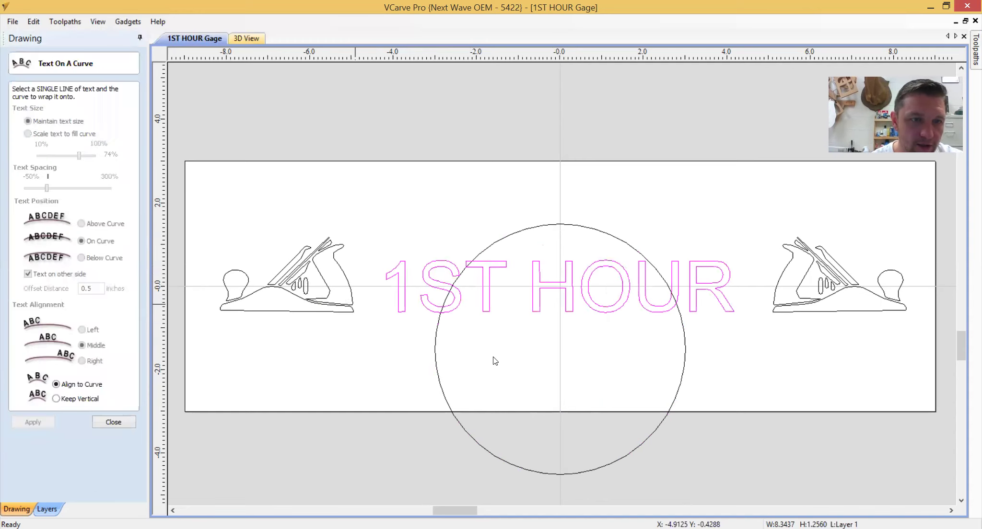
pyautogui.click(101, 422)
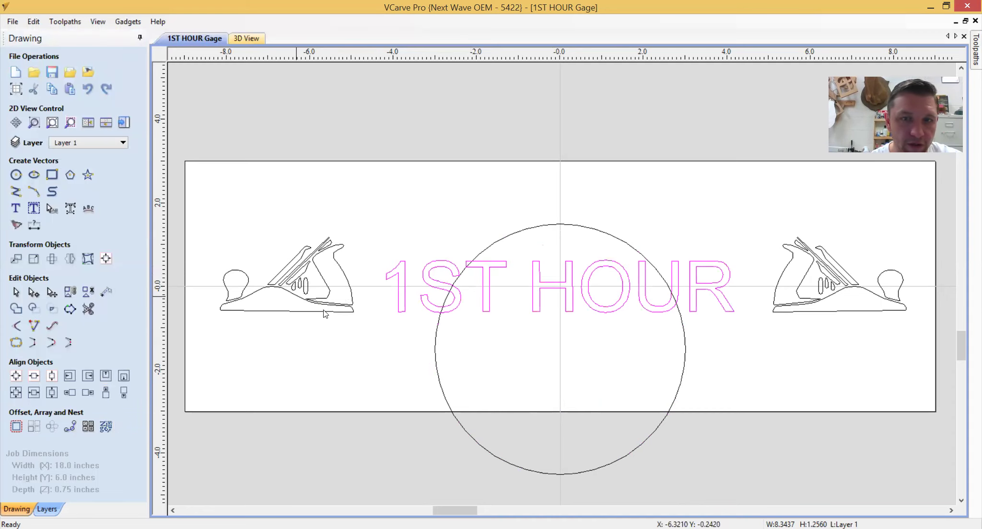
pyautogui.keyDown('shift'); pyautogui.click(435, 341); pyautogui.keyUp('shift')
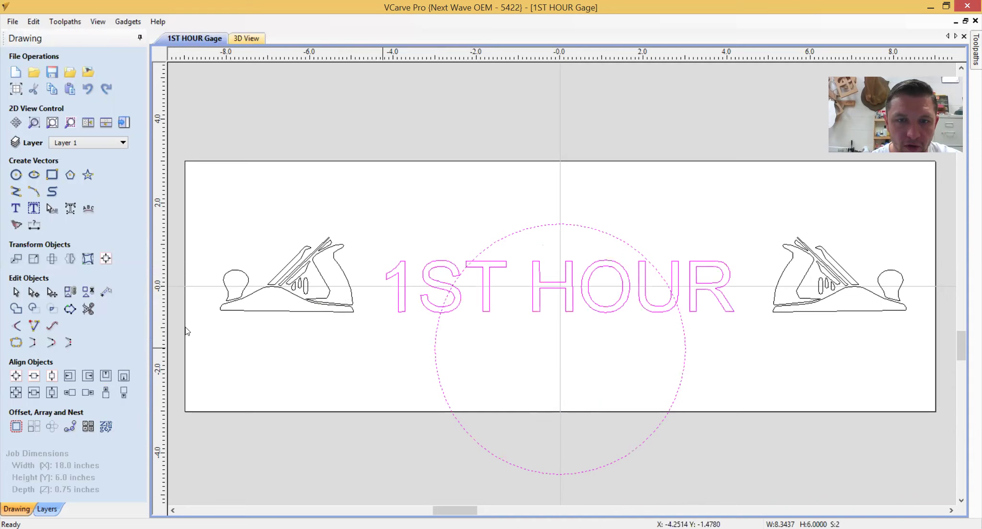
pyautogui.click(89, 208)
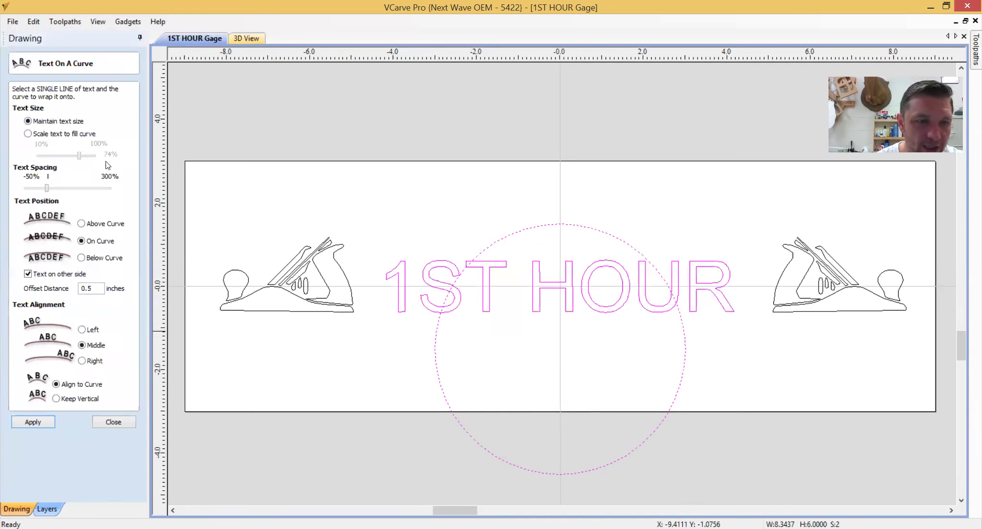
pyautogui.click(33, 423)
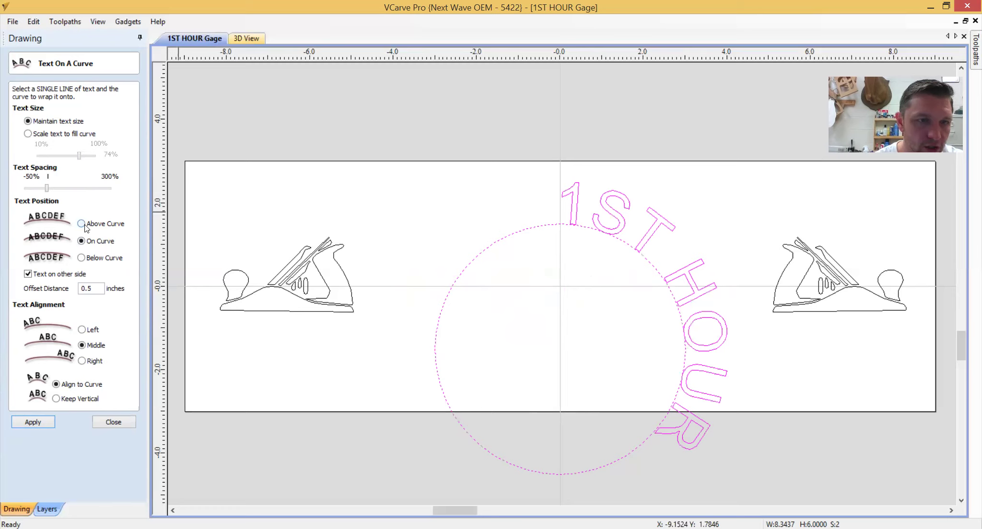
# Try the above, on and below curve positions for the wrapped text, ending with Above Curve and left alignment.
pyautogui.click(81, 224)
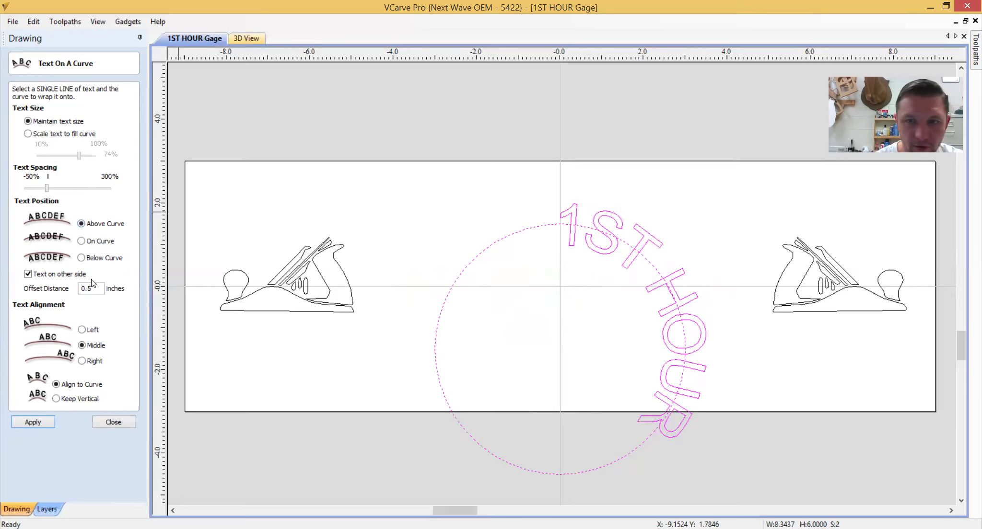
pyautogui.click(82, 241)
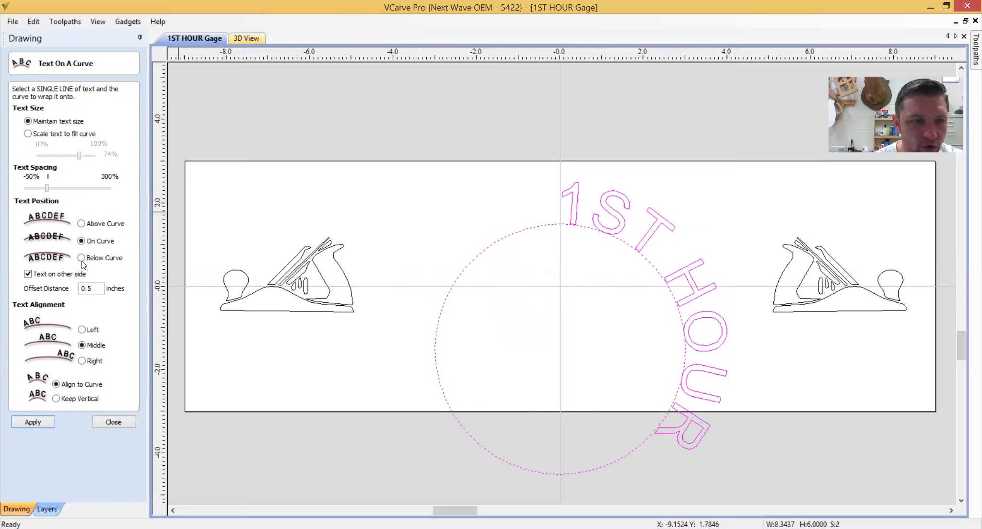
pyautogui.click(81, 259)
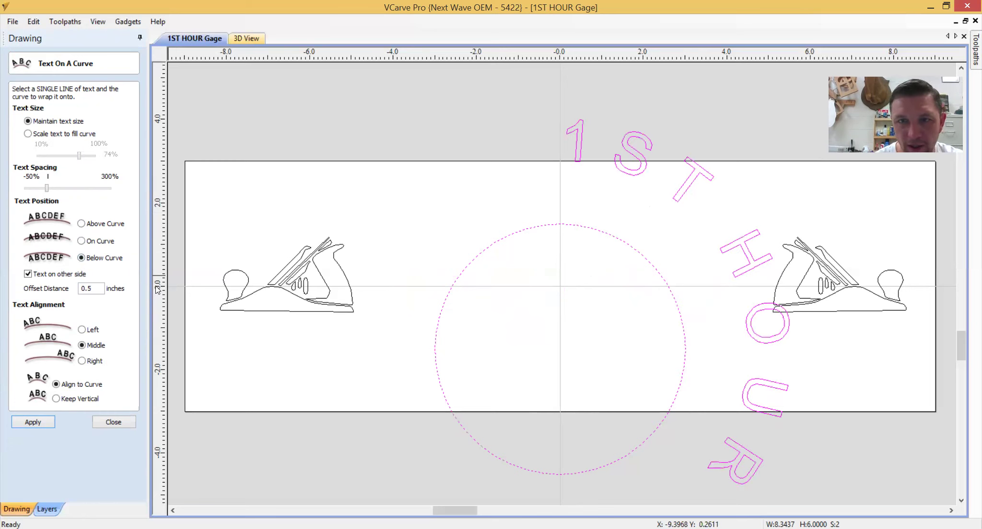
pyautogui.click(82, 330)
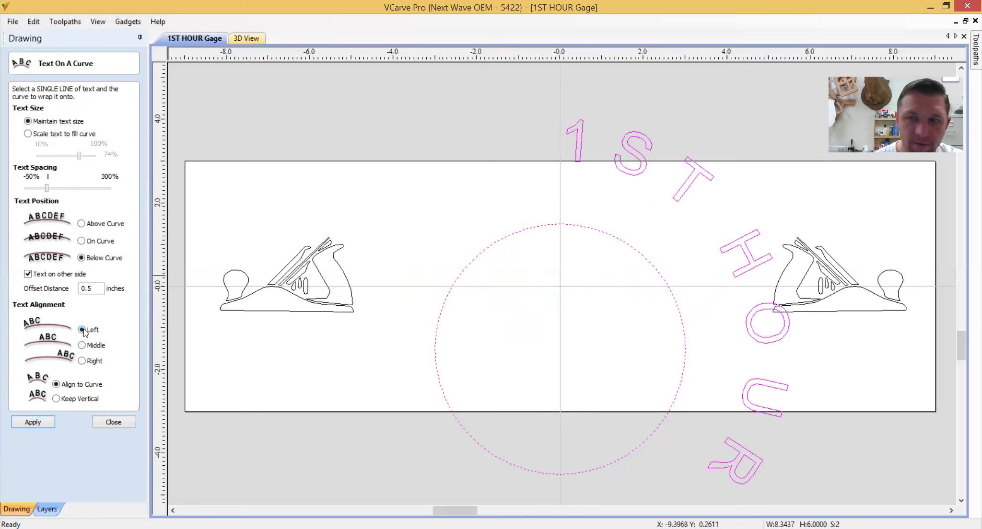
pyautogui.click(81, 224)
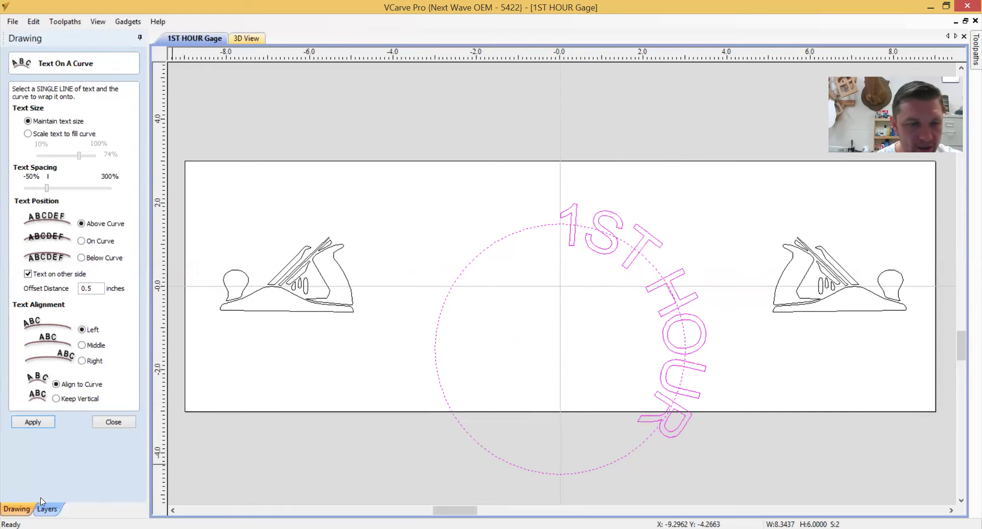
pyautogui.click(127, 422)
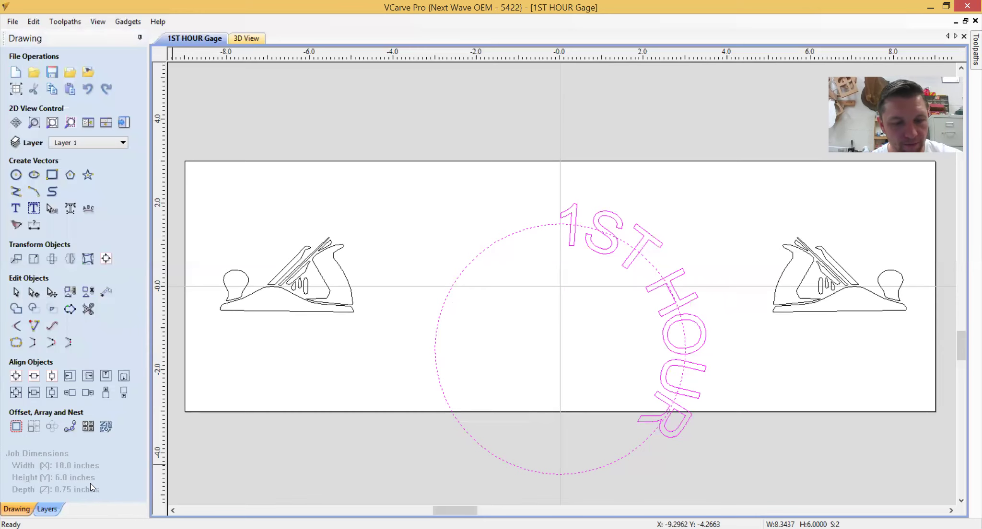
# Undo wrapping the 1ST HOUR text around the circle, and delete the 6-inch circle.
pyautogui.hotkey('ctrl', 'z')
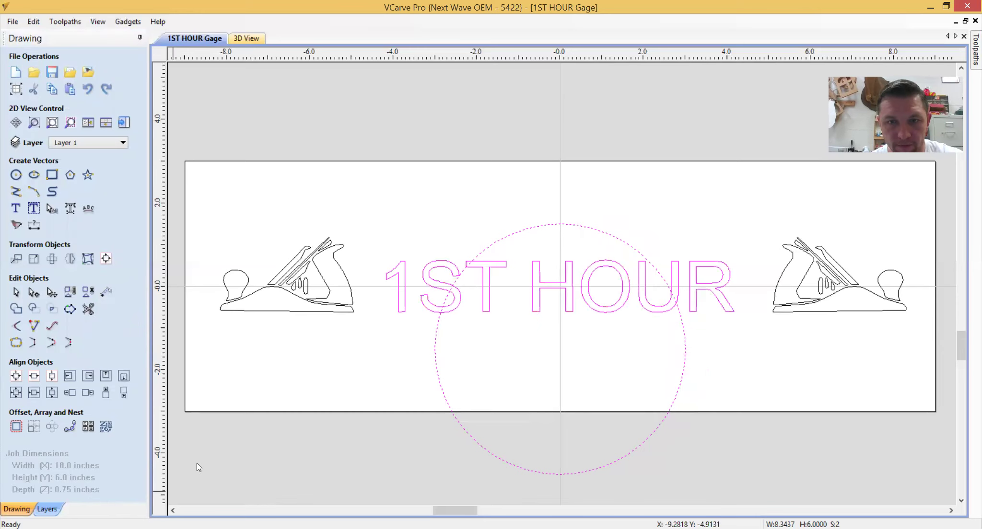
pyautogui.click(389, 370)
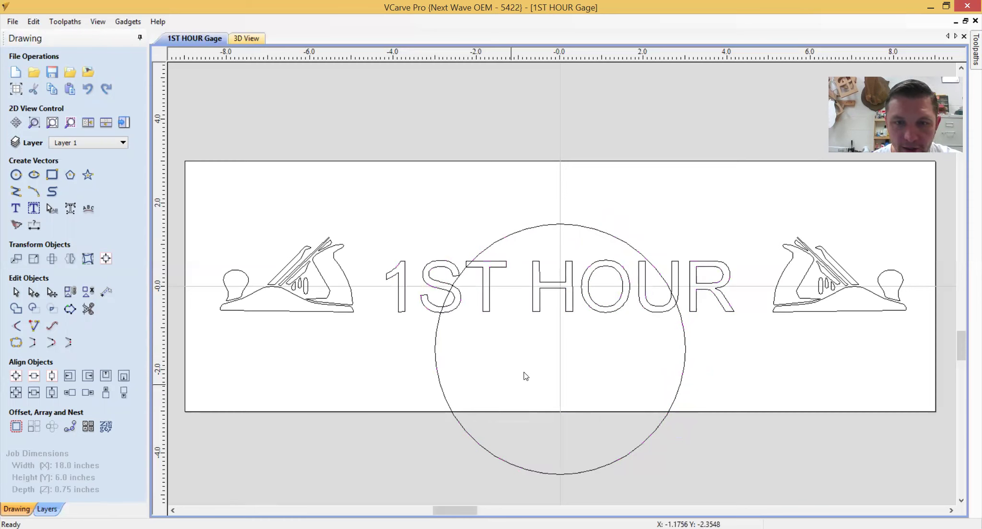
pyautogui.click(436, 385)
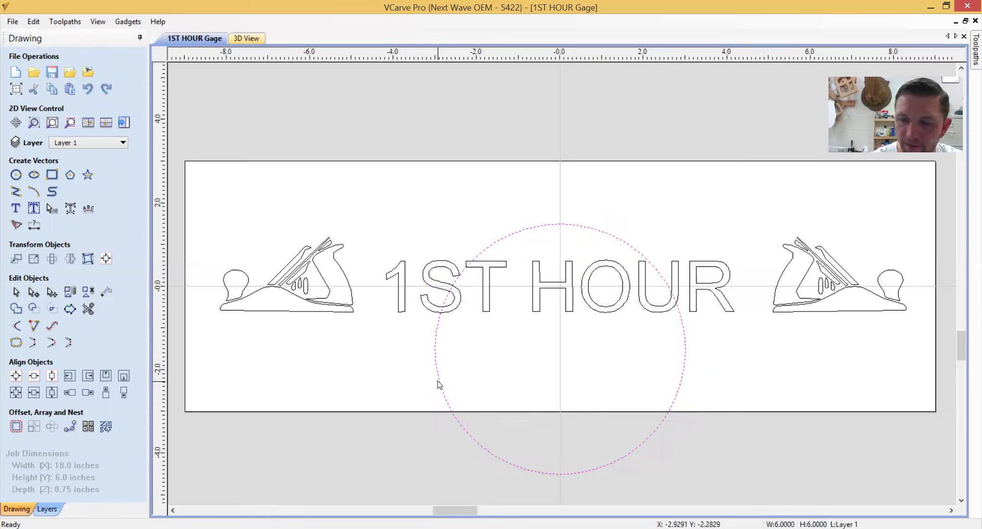
pyautogui.press('Delete')
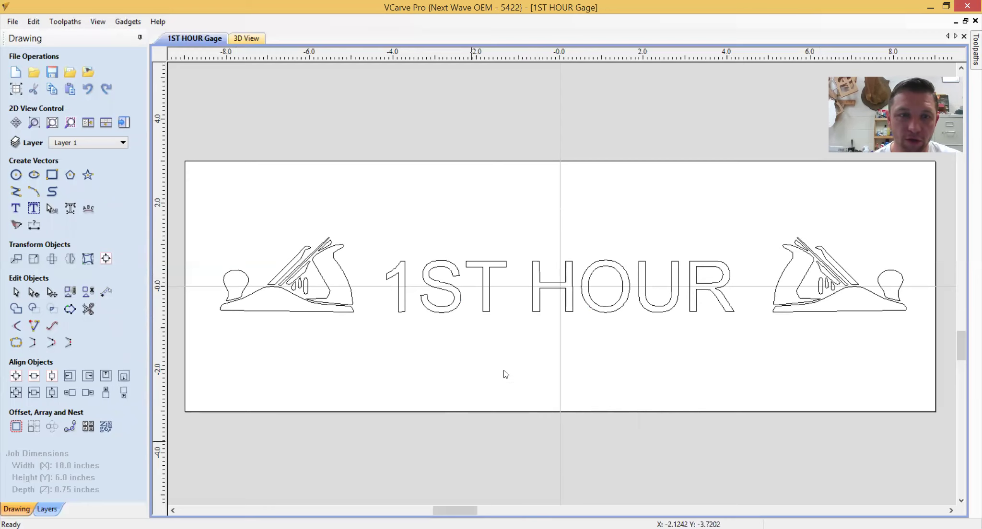
# Display the Toolpaths commands and keep them docked open beside the drawing.
pyautogui.click(969, 51)
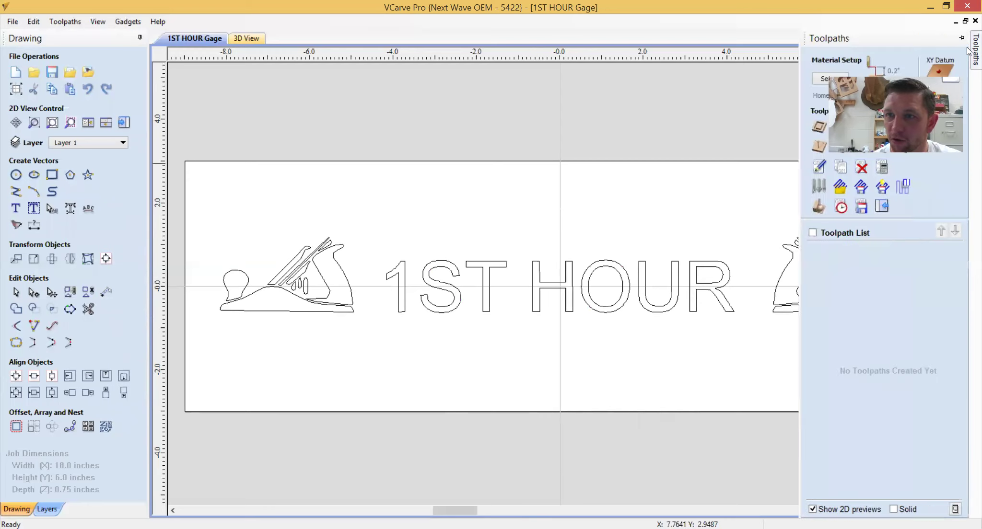
pyautogui.click(968, 51)
pyautogui.click(968, 50)
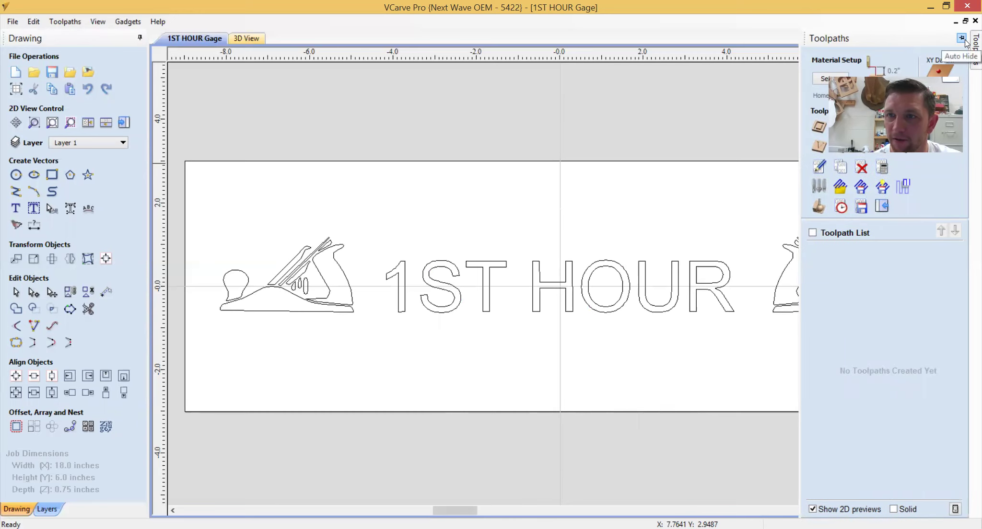
pyautogui.click(964, 40)
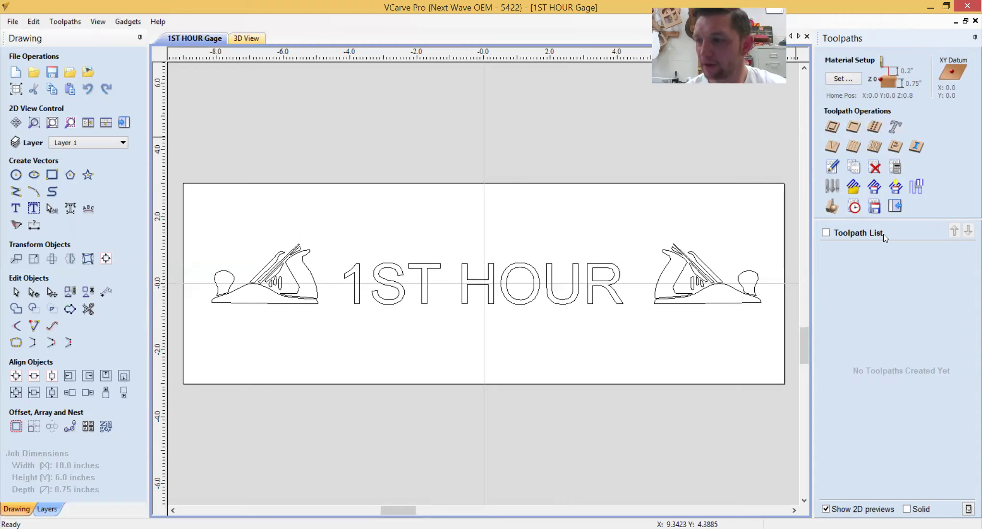
# Calculate an outline Quick Engrave toolpath for both hand planes with a depth of 0.05 inches.
pyautogui.click(899, 126)
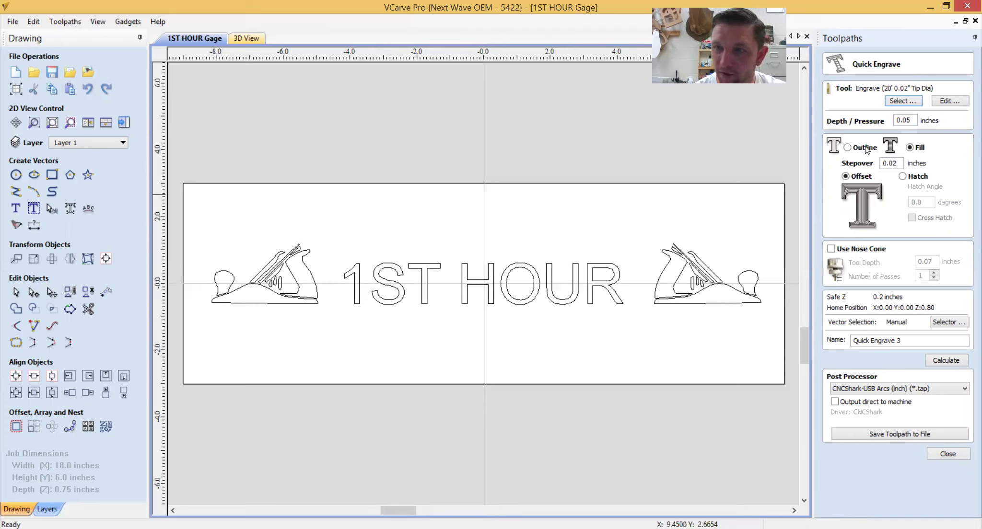
pyautogui.click(847, 148)
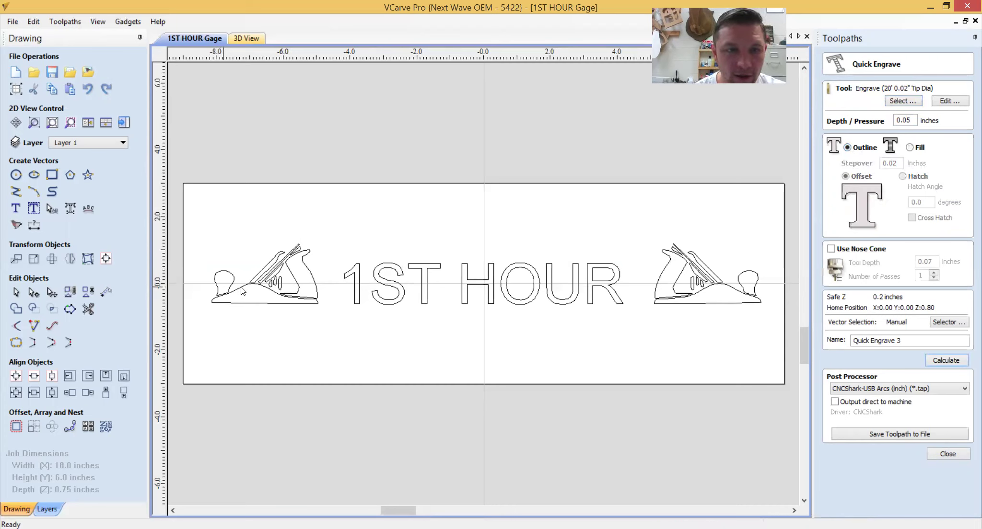
pyautogui.click(259, 284)
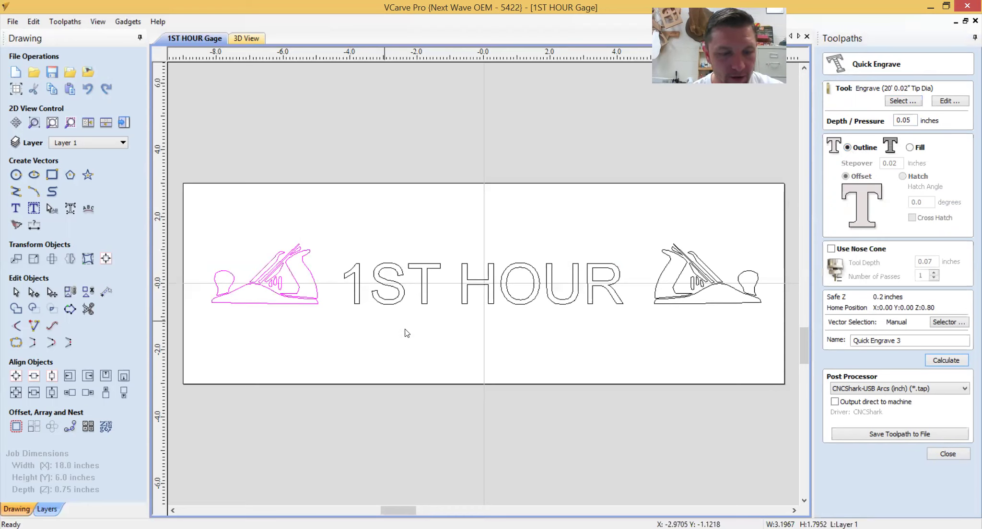
pyautogui.keyDown('shift'); pyautogui.click(687, 264); pyautogui.keyUp('shift')
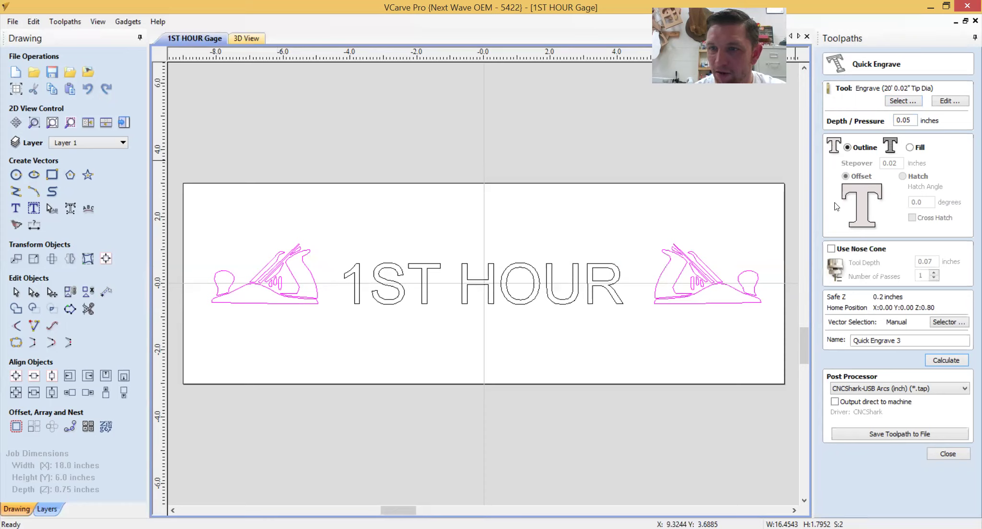
pyautogui.click(912, 119)
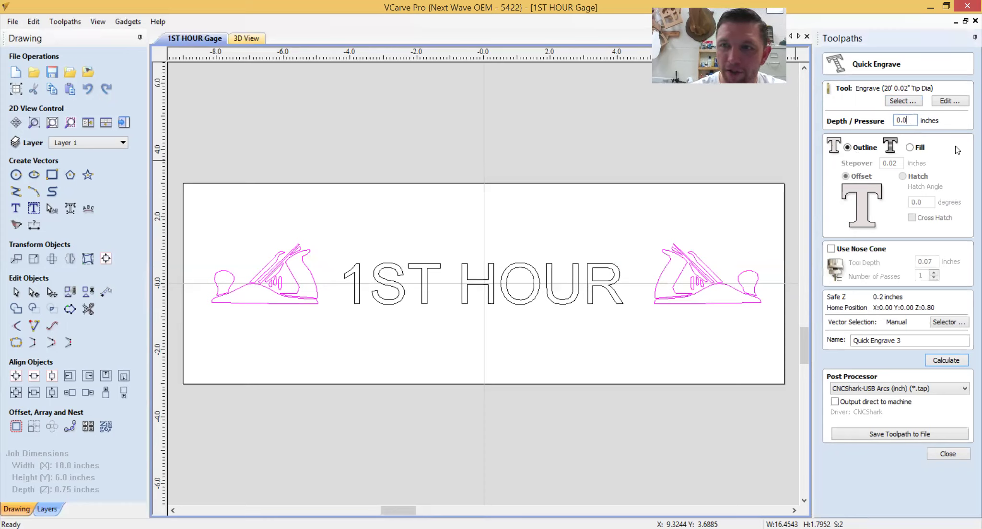
pyautogui.write('5')
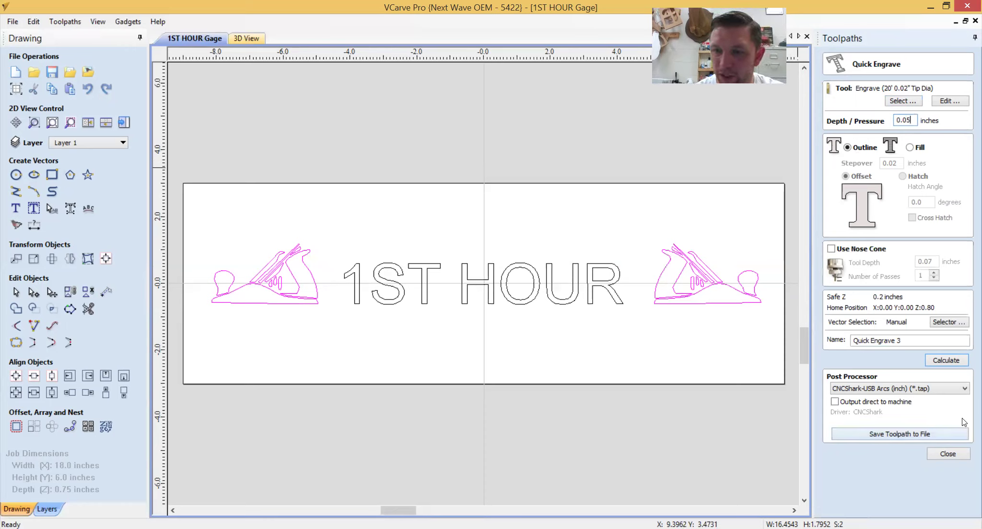
pyautogui.click(945, 361)
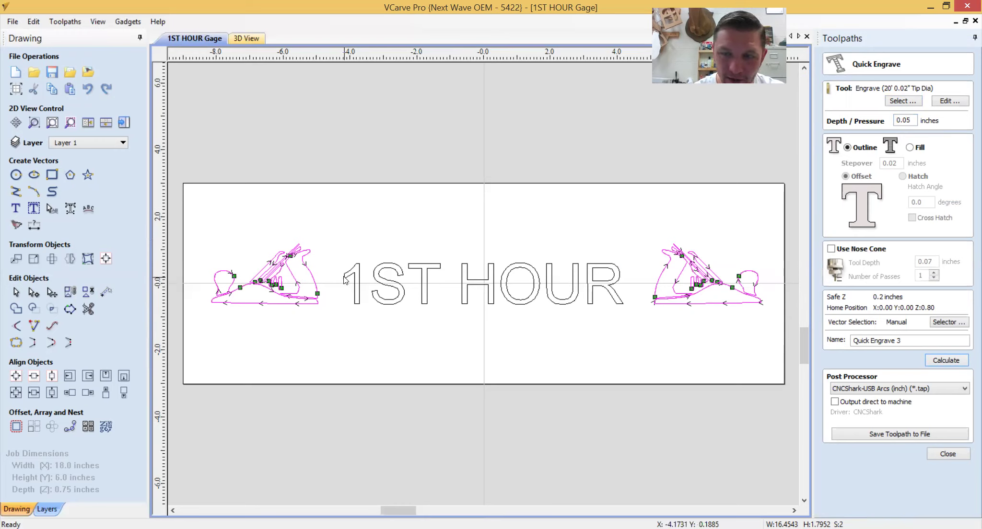
# Start saving the hand plane toolpath to file, choosing the CNC FILES folder inside the class folder under Documents > CNC Shark.
pyautogui.click(906, 437)
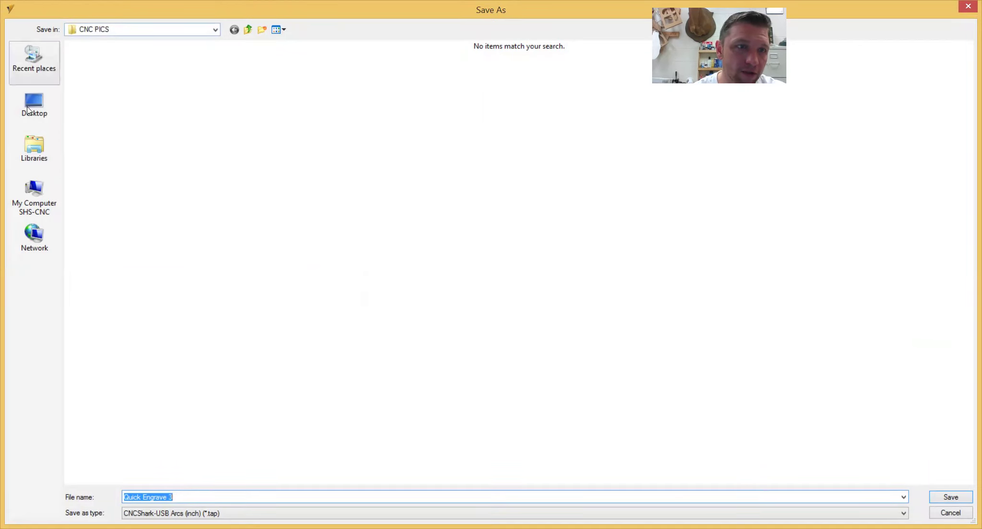
pyautogui.click(46, 204)
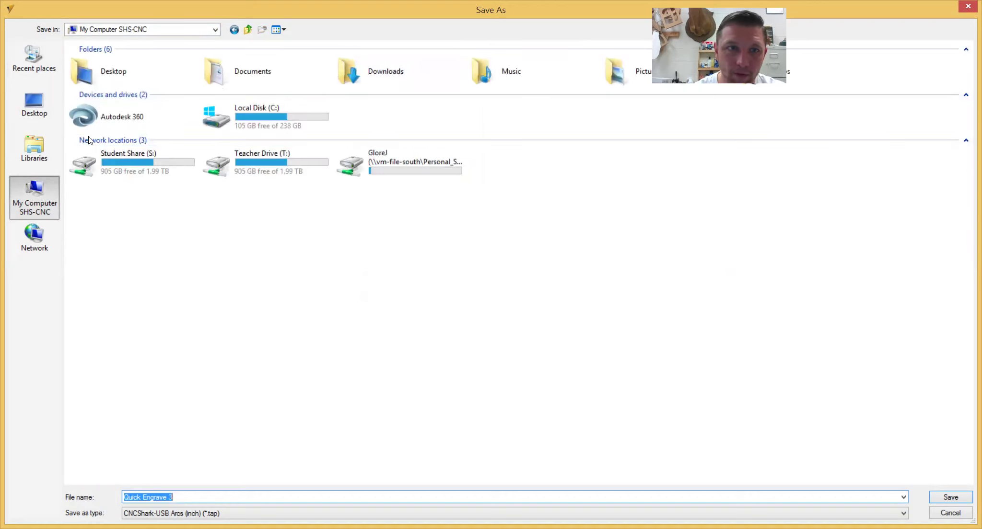
pyautogui.doubleClick(209, 74)
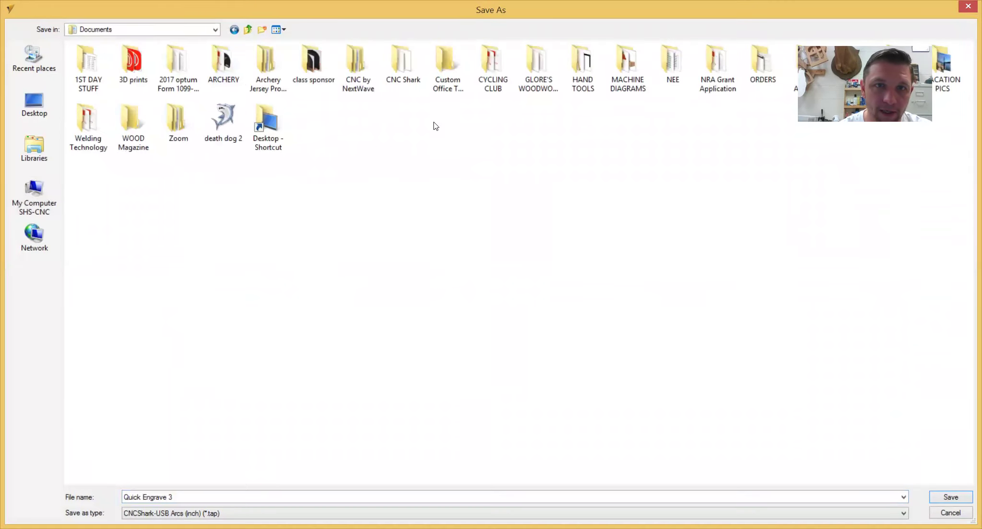
pyautogui.click(405, 63)
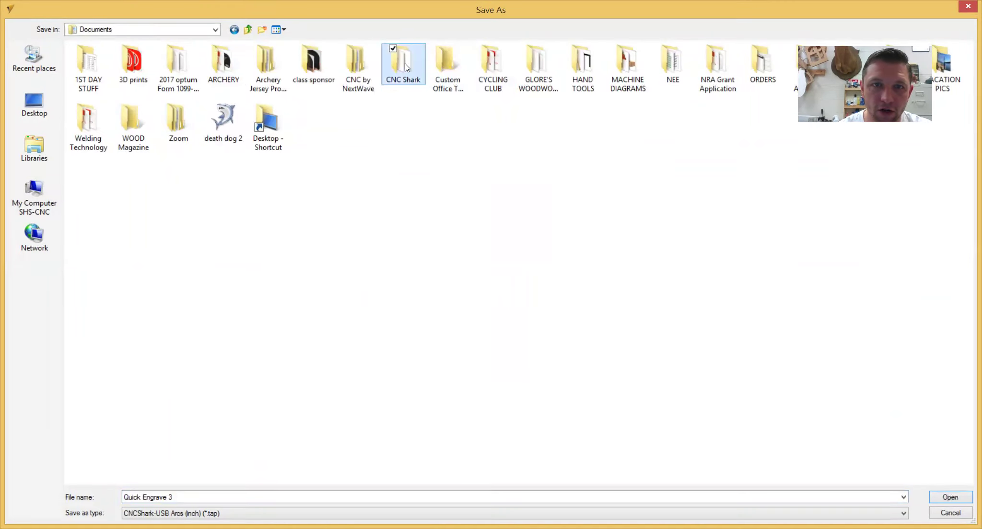
pyautogui.doubleClick(405, 63)
pyautogui.doubleClick(101, 60)
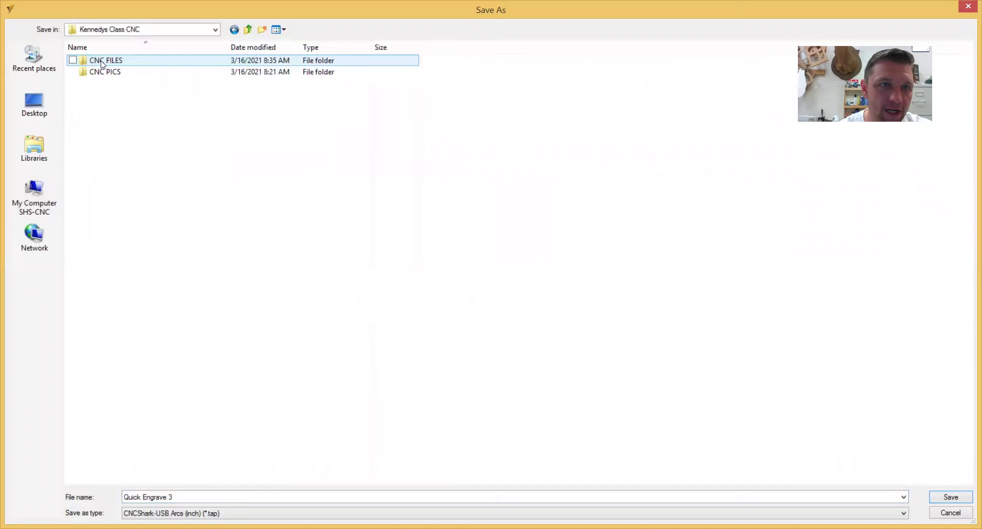
pyautogui.click(107, 61)
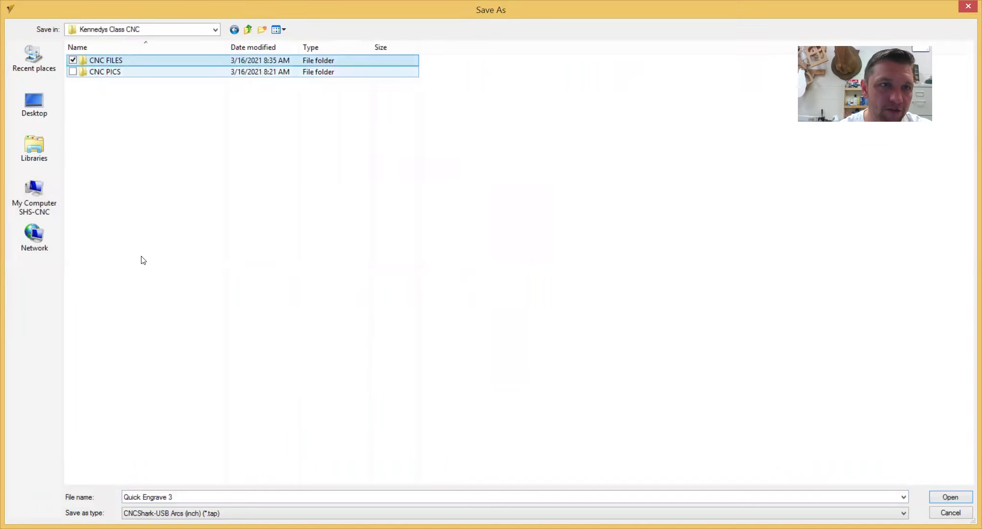
pyautogui.doubleClick(111, 62)
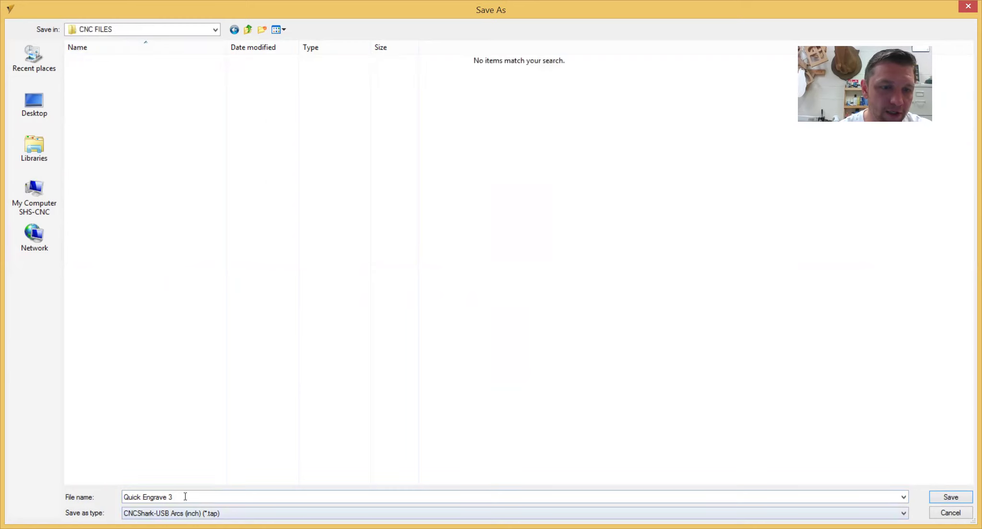
# Save the toolpath file as 1ST HOUR CAGE and finish the Quick Engrave setup.
pyautogui.press('BackSpace')
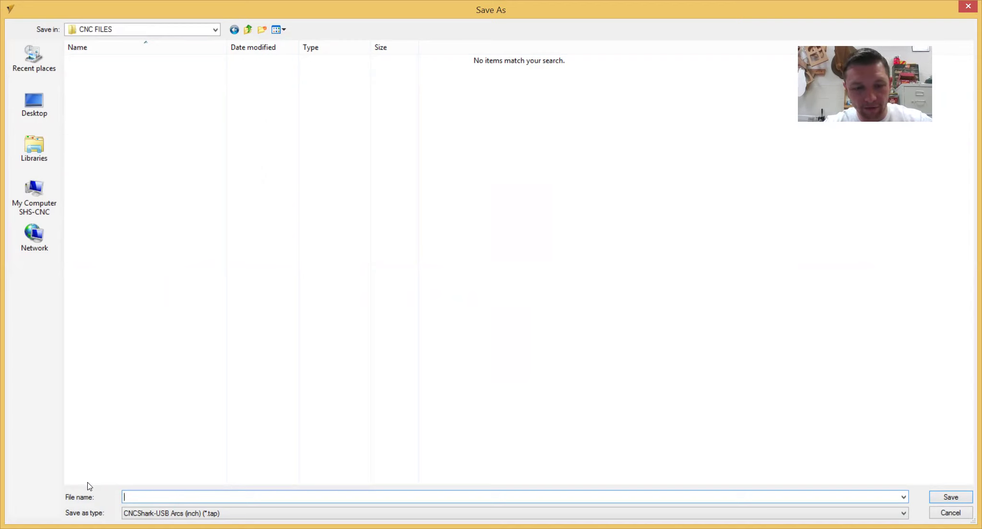
pyautogui.write('1ST')
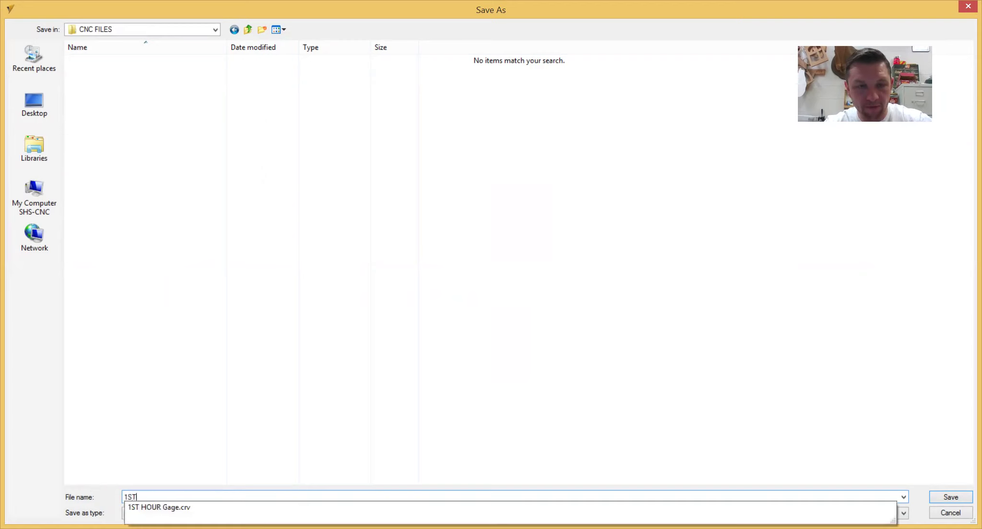
pyautogui.write(' HOUR ')
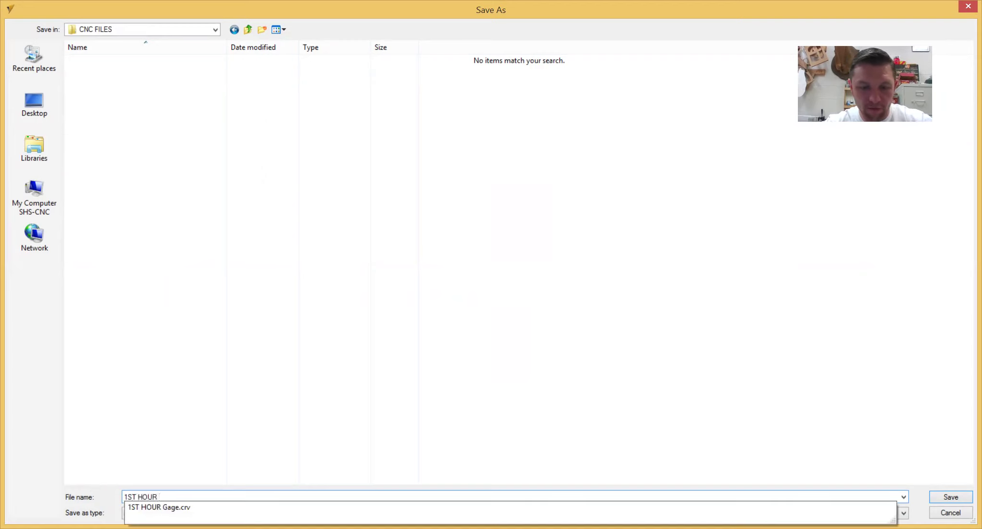
pyautogui.write('CAGE')
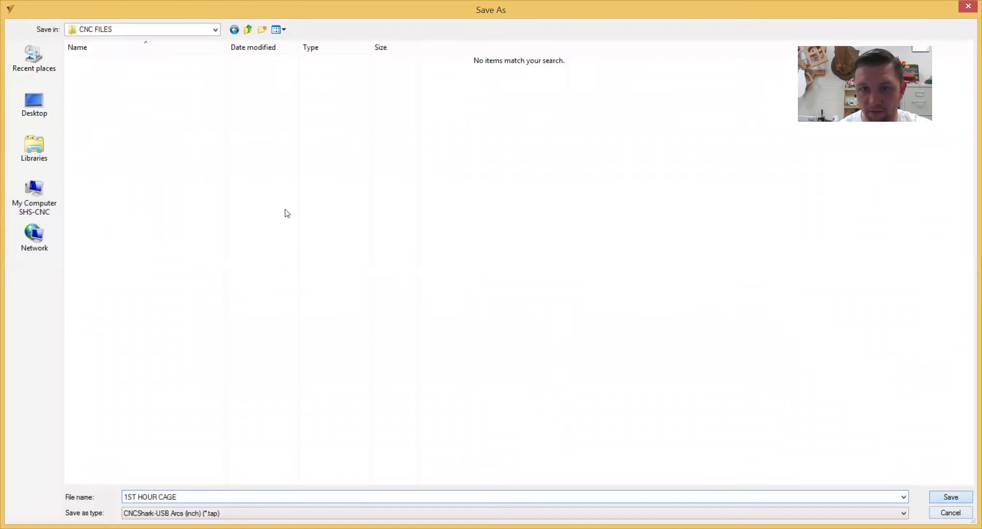
pyautogui.press('Return')
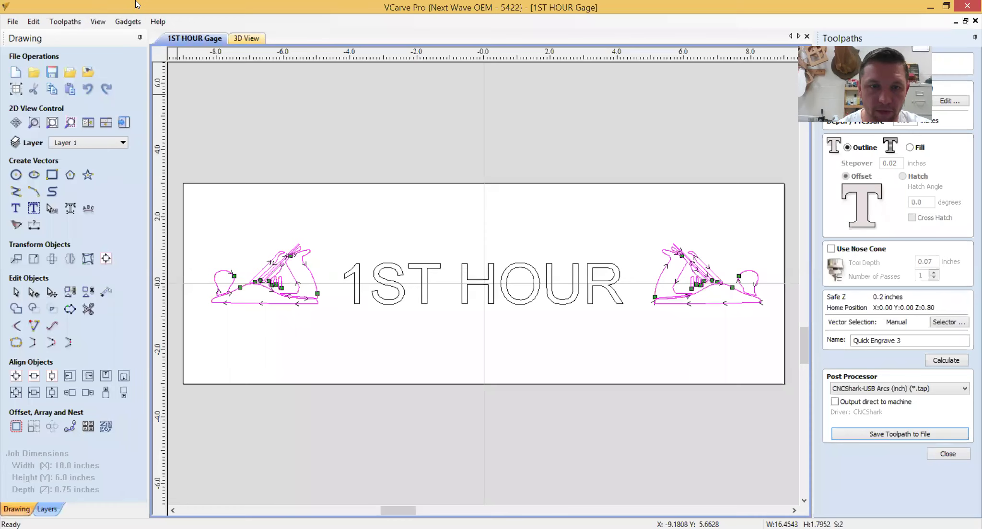
pyautogui.click(960, 457)
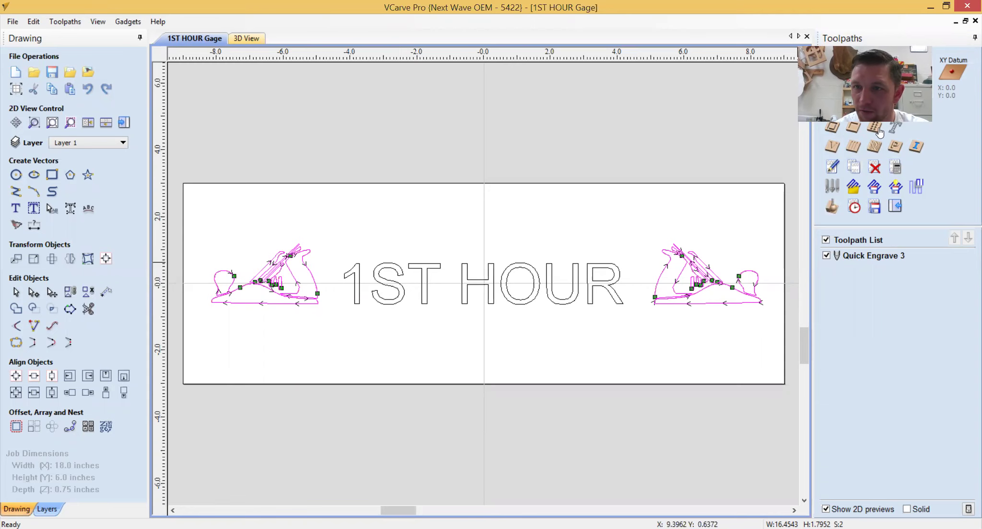
pyautogui.click(894, 129)
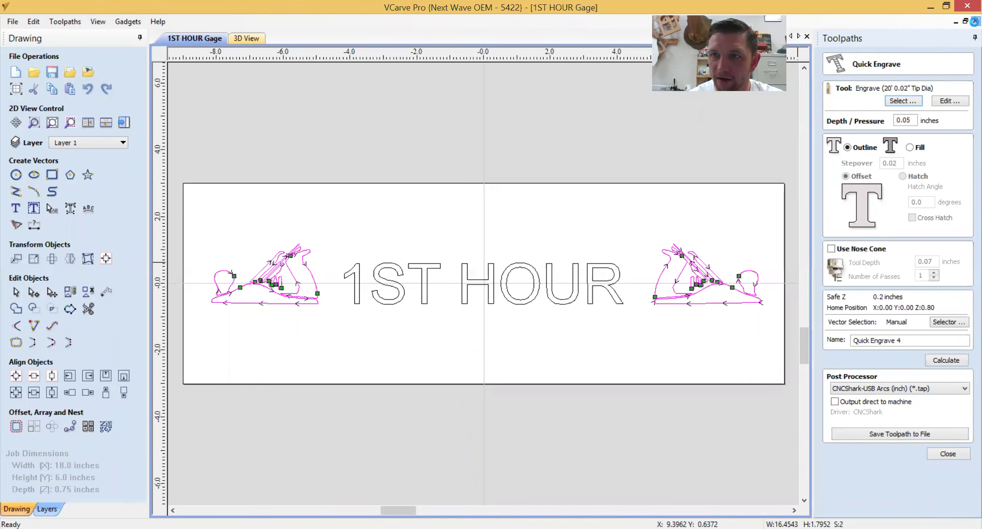
pyautogui.click(975, 21)
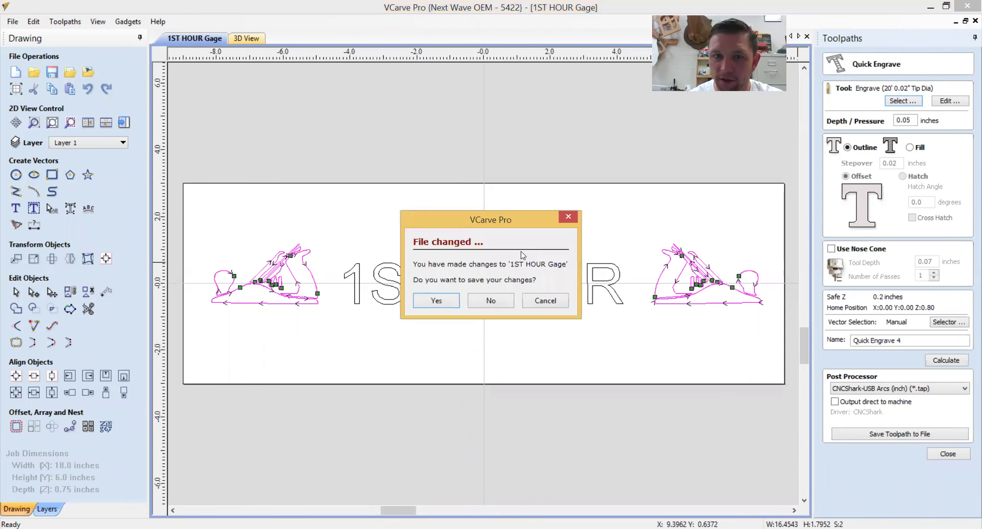
pyautogui.click(545, 302)
pyautogui.click(949, 454)
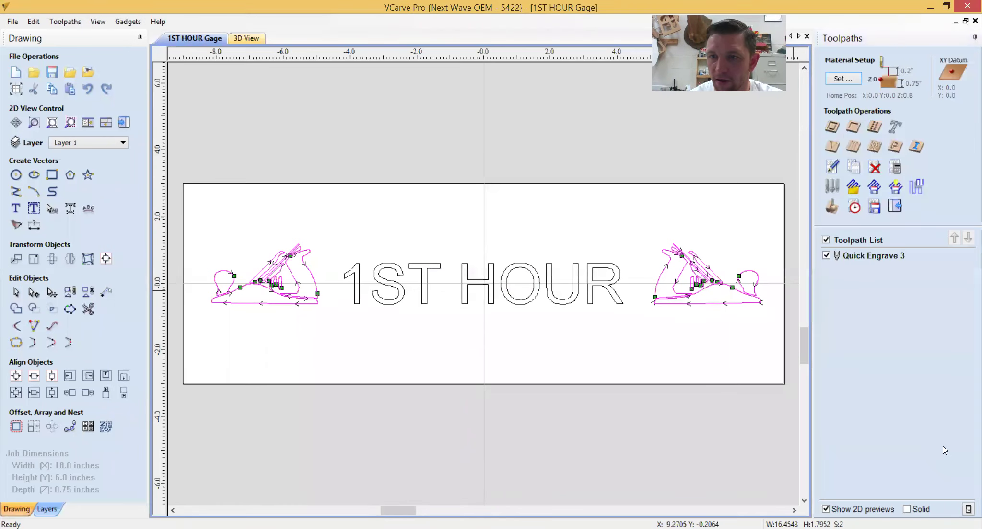
# Calculate a filled Quick Engrave toolpath for the 1ST HOUR text using the End Mill (0.125 inches).
pyautogui.click(896, 128)
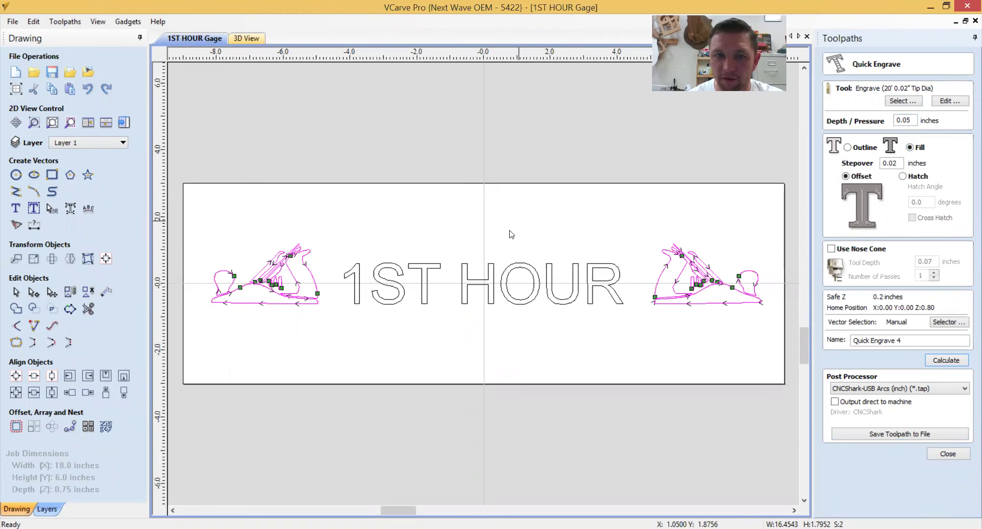
pyautogui.click(430, 271)
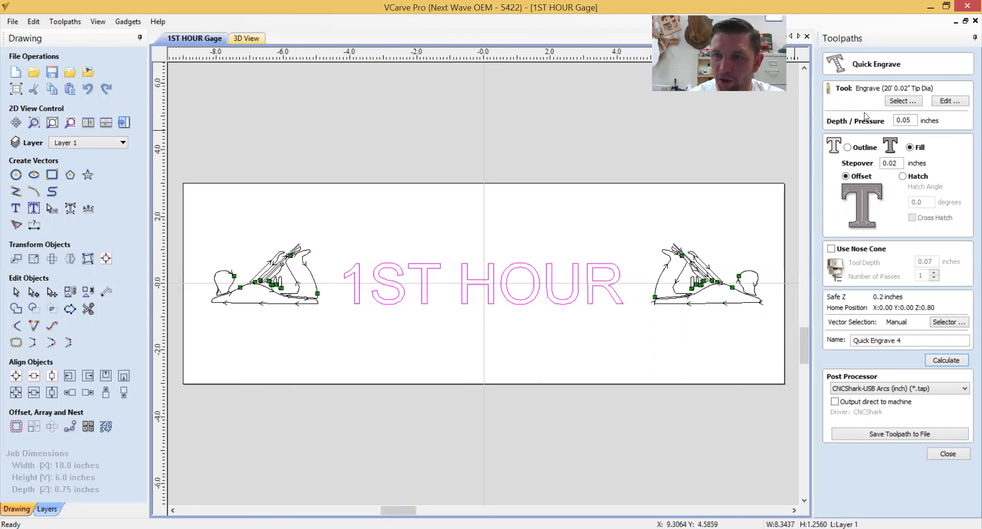
pyautogui.click(901, 101)
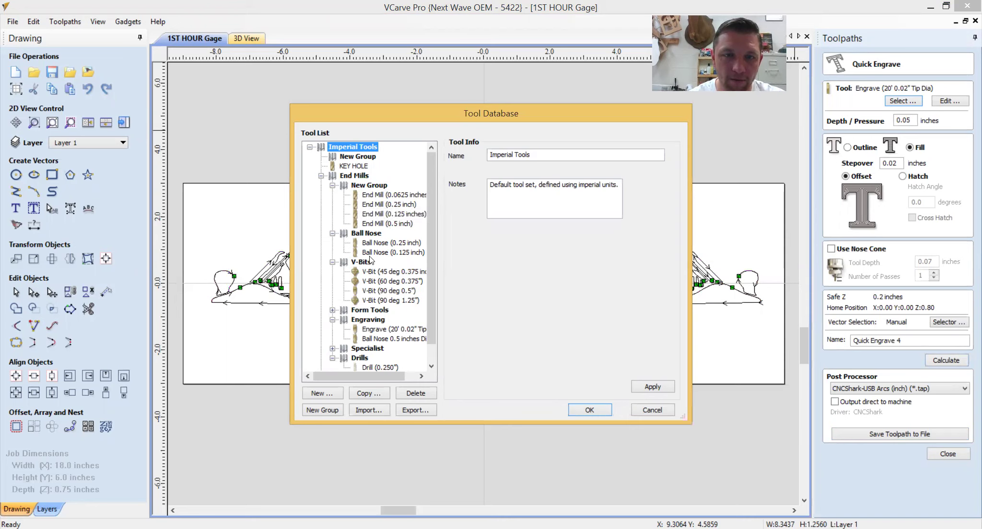
pyautogui.click(405, 216)
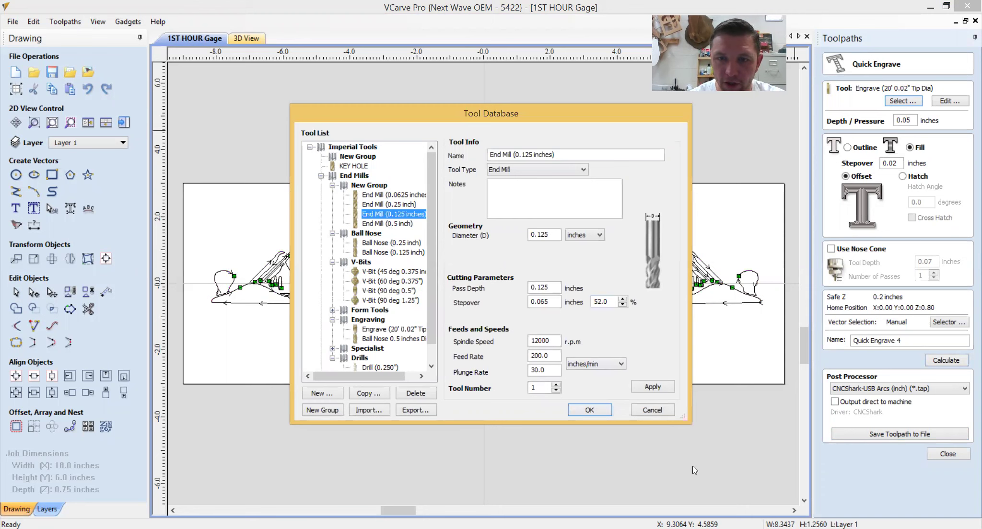
pyautogui.click(652, 388)
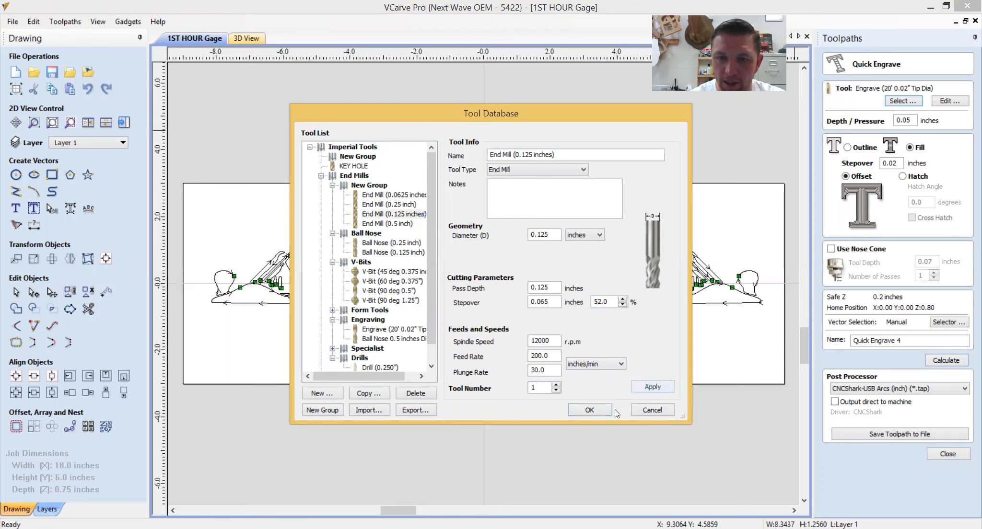
pyautogui.press('Return')
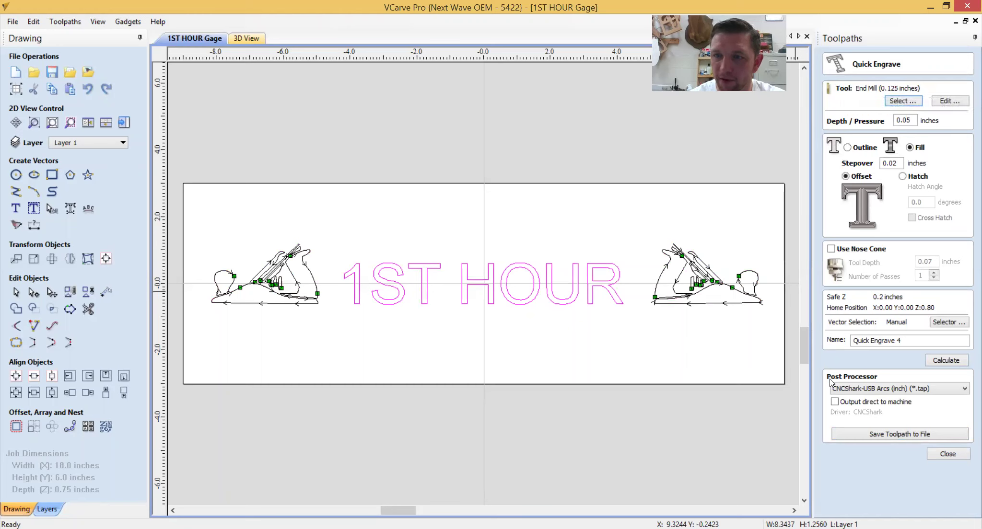
pyautogui.click(950, 362)
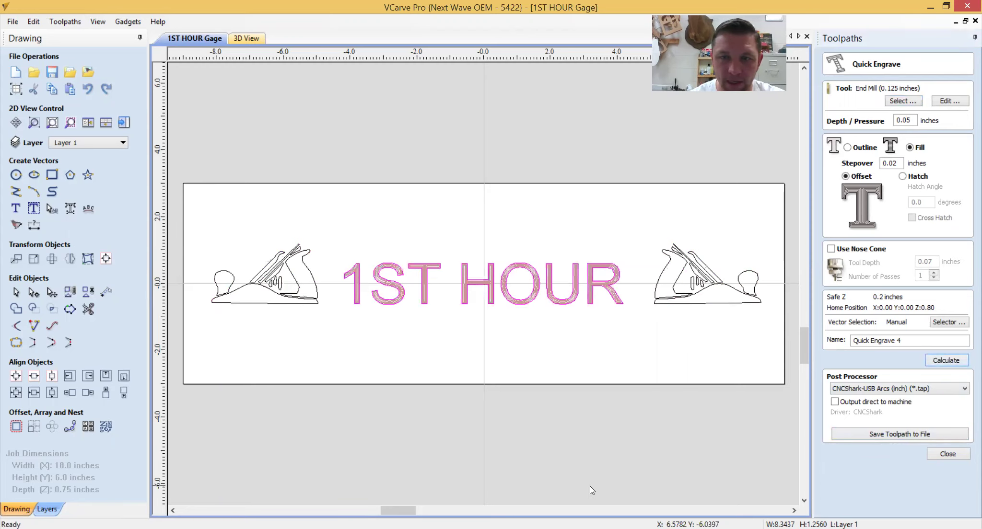
# Save the 1ST HOUR text toolpath to the CNC FILES folder as 1ST HOUR LETTERS .125 and close the Quick Engrave setup.
pyautogui.click(904, 434)
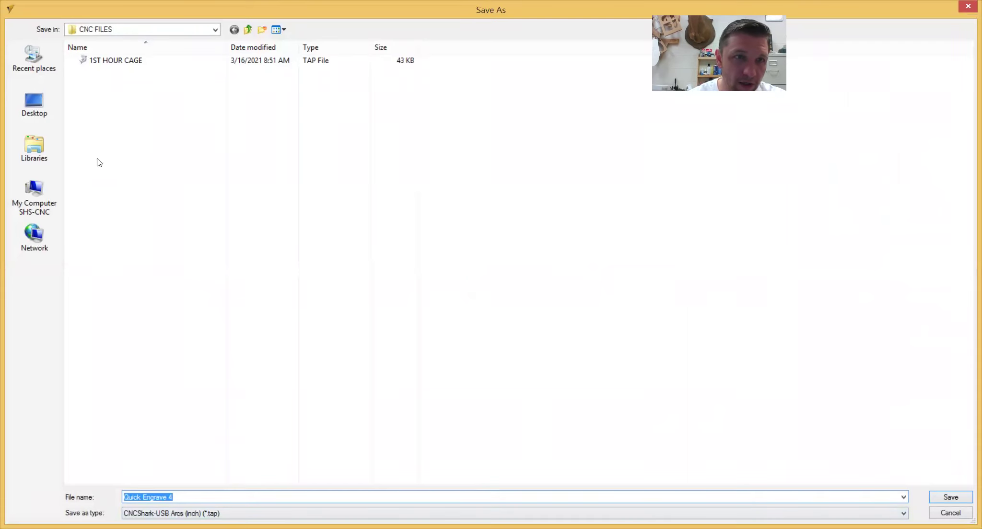
pyautogui.click(180, 495)
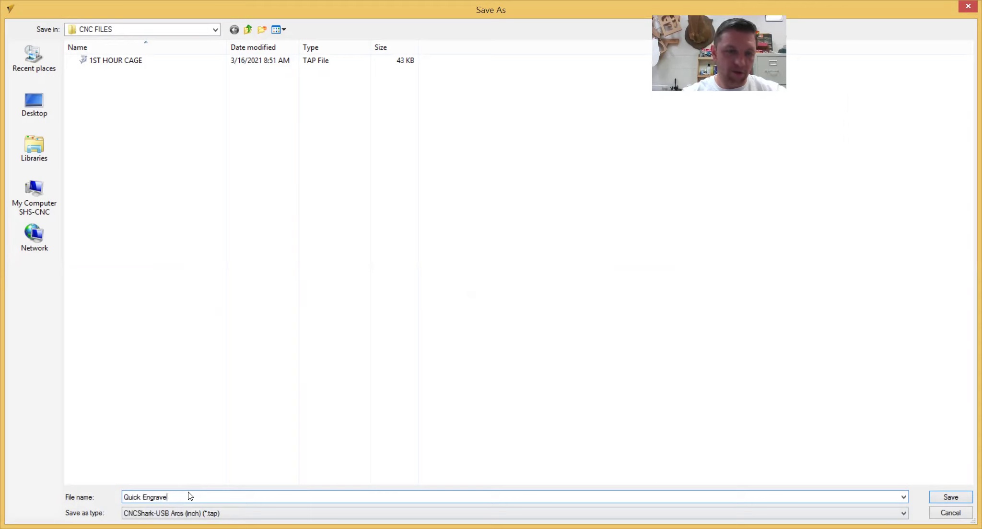
pyautogui.press('BackSpace')
pyautogui.press('BackSpace')
pyautogui.press('BackSpace')
pyautogui.press('BackSpace')
pyautogui.press('BackSpace')
pyautogui.press('BackSpace')
pyautogui.press('BackSpace')
pyautogui.press('BackSpace')
pyautogui.press('BackSpace')
pyautogui.press('BackSpace')
pyautogui.press('BackSpace')
pyautogui.press('BackSpace')
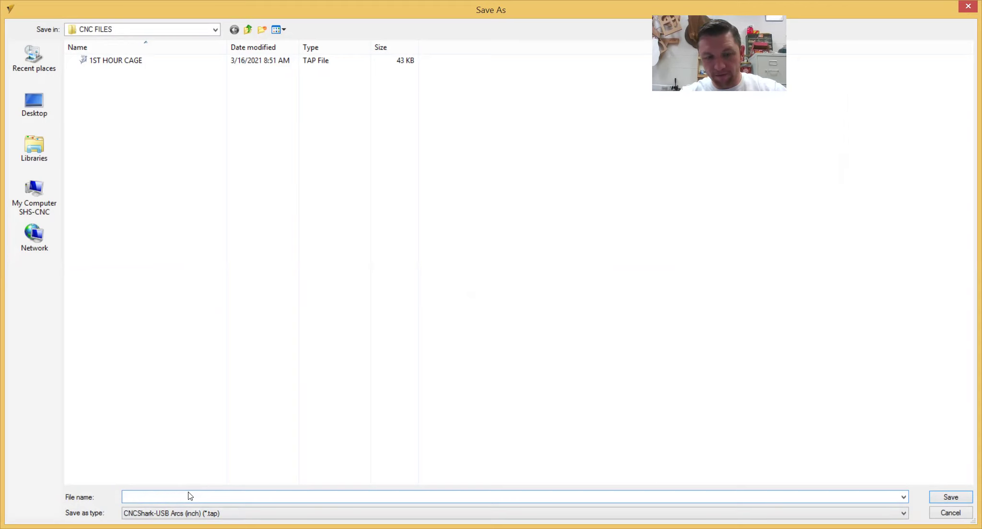
pyautogui.write('1ST HO')
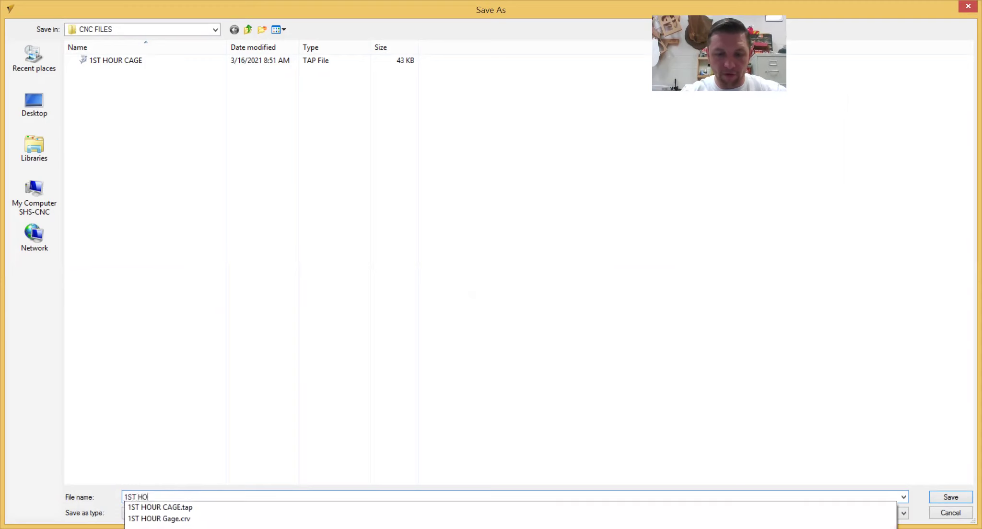
pyautogui.write('UR LETTERS .125')
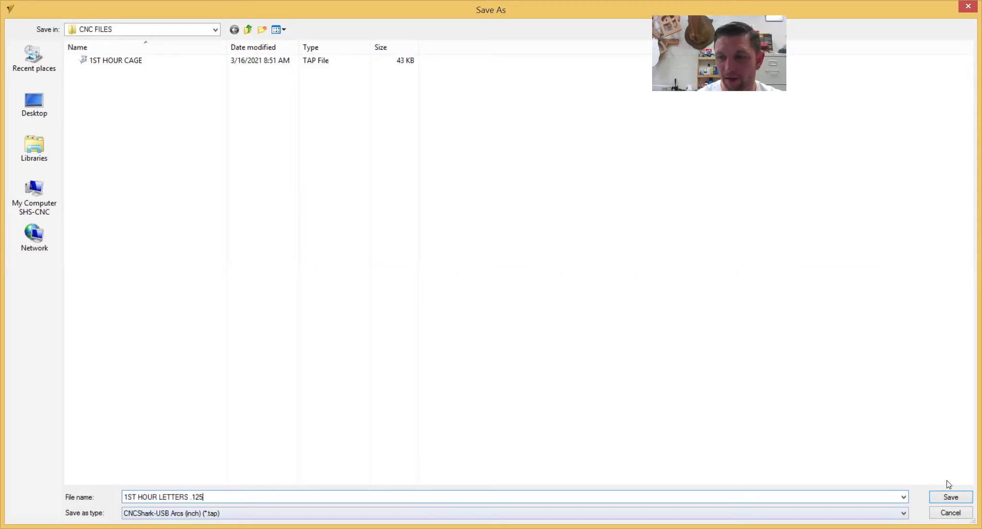
pyautogui.click(944, 502)
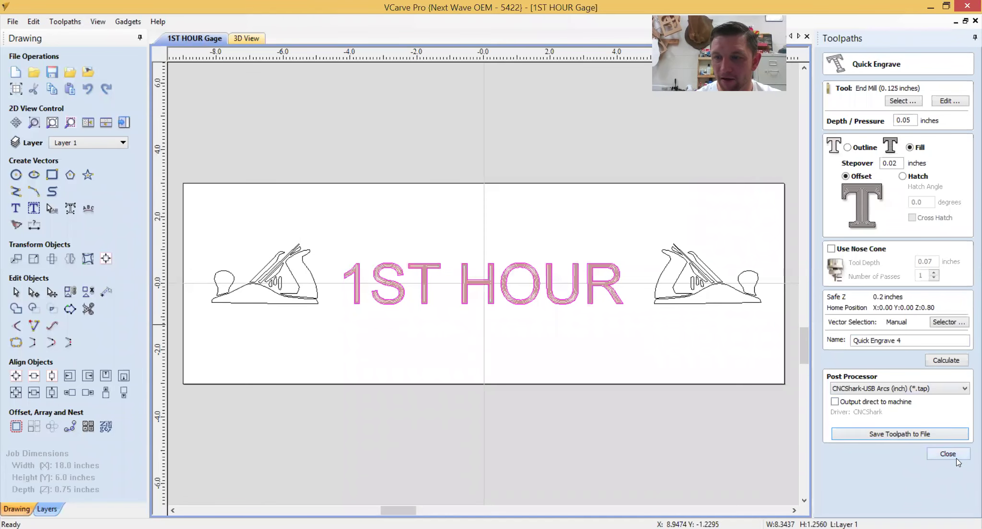
pyautogui.click(956, 459)
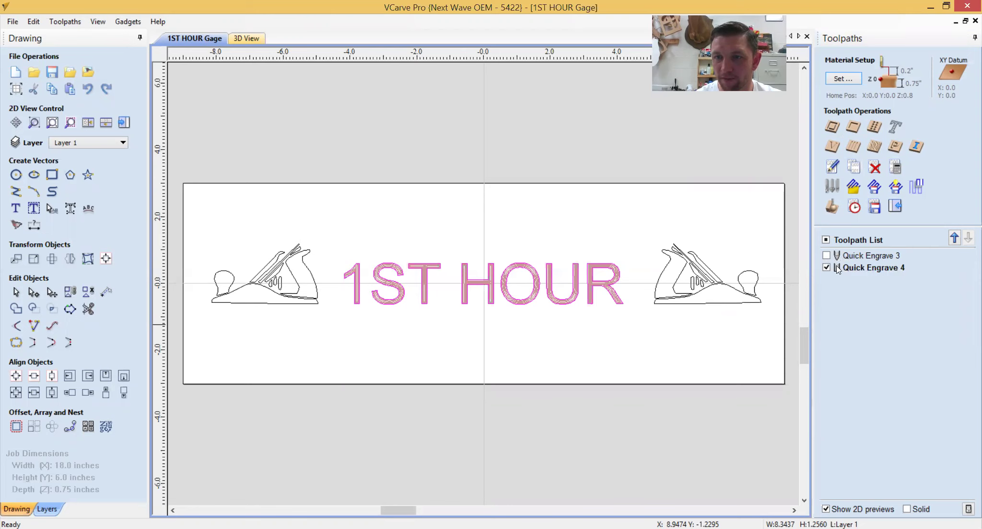
# Try the Save Toolpaths option that outputs all visible toolpaths to one file.
pyautogui.moveTo(859, 268)
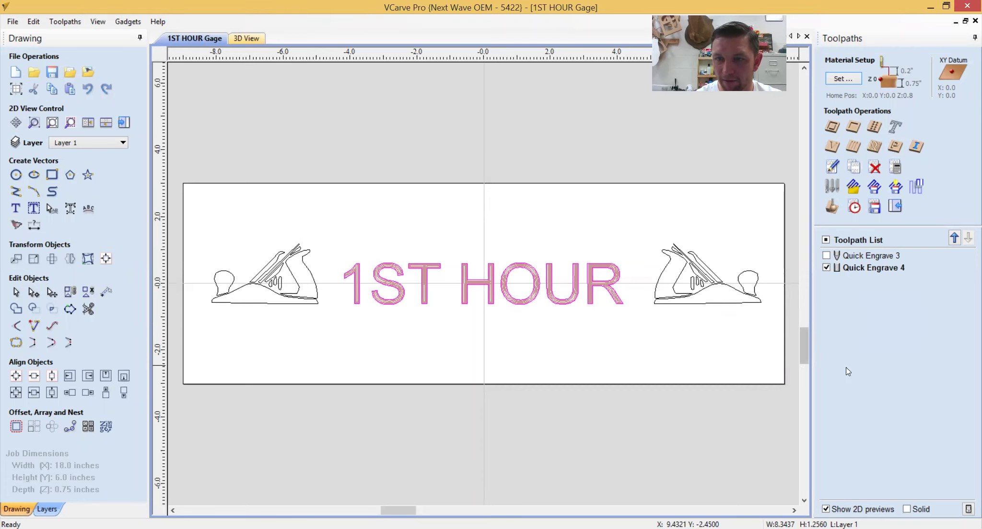
pyautogui.click(873, 208)
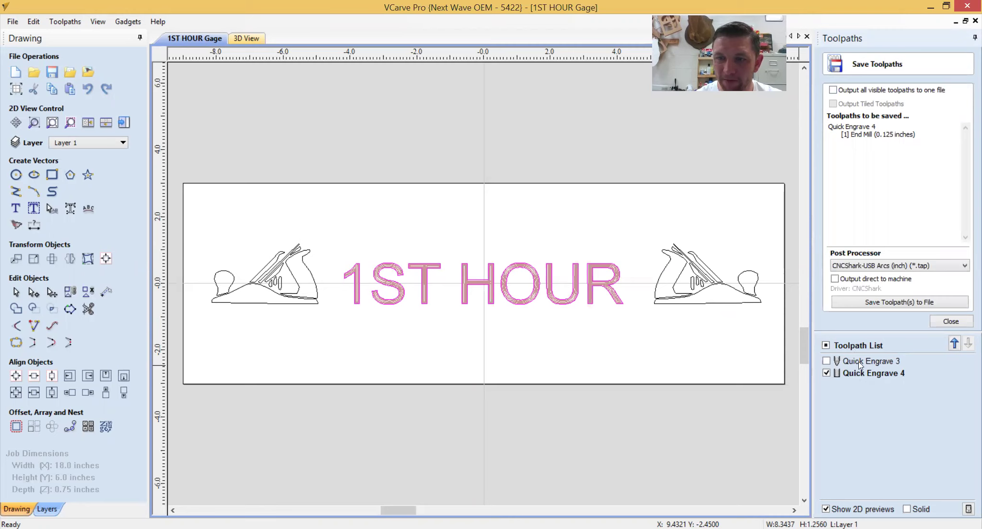
pyautogui.click(833, 91)
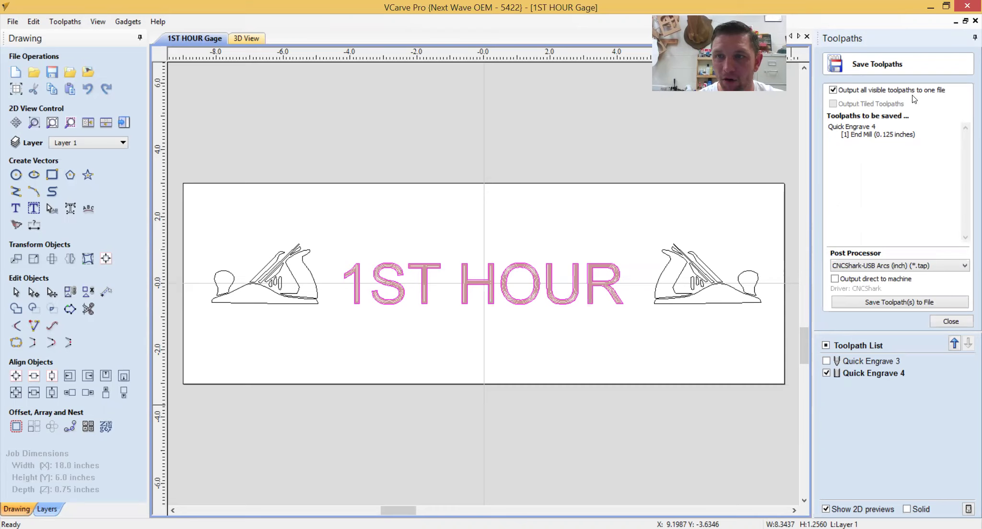
pyautogui.click(833, 90)
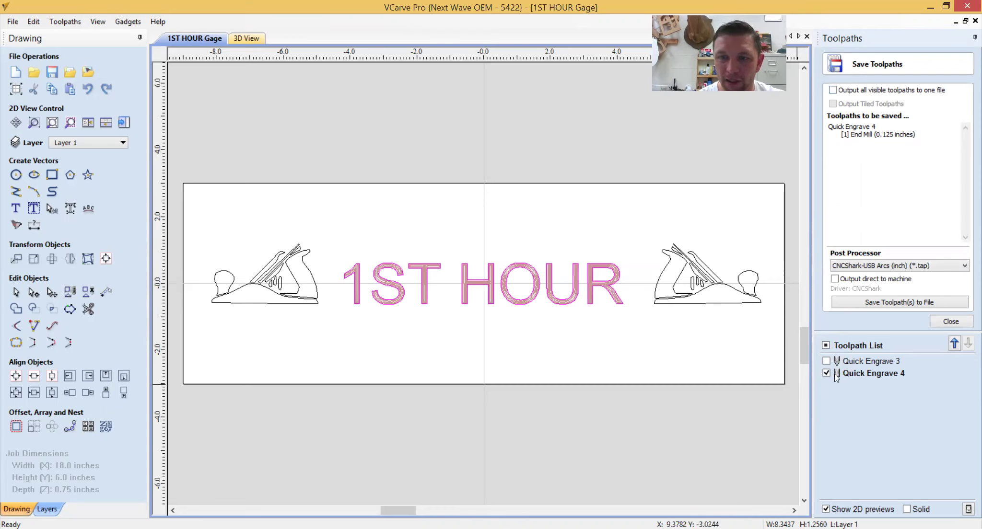
pyautogui.click(949, 322)
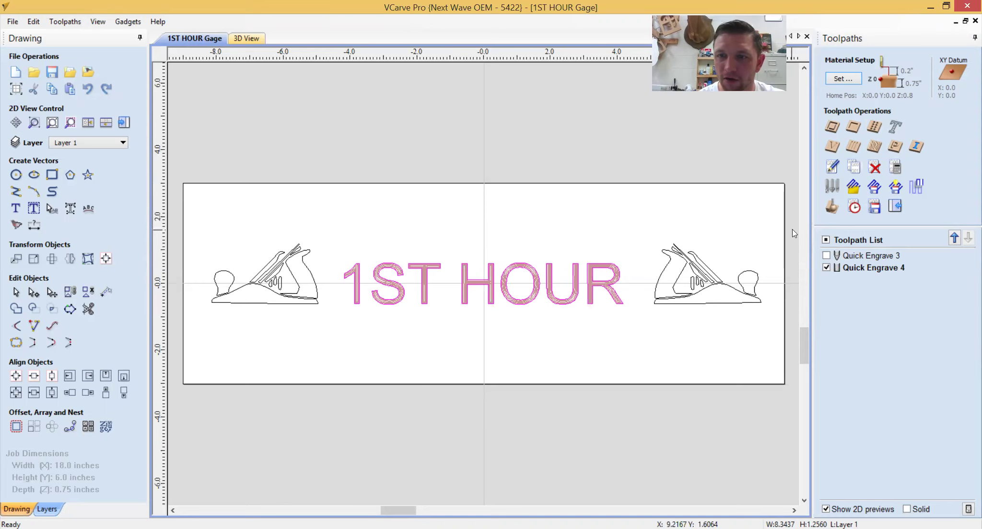
# Preview all toolpaths on the material in 3D, run the selected toolpath's simulation, and reset the preview.
pyautogui.click(833, 211)
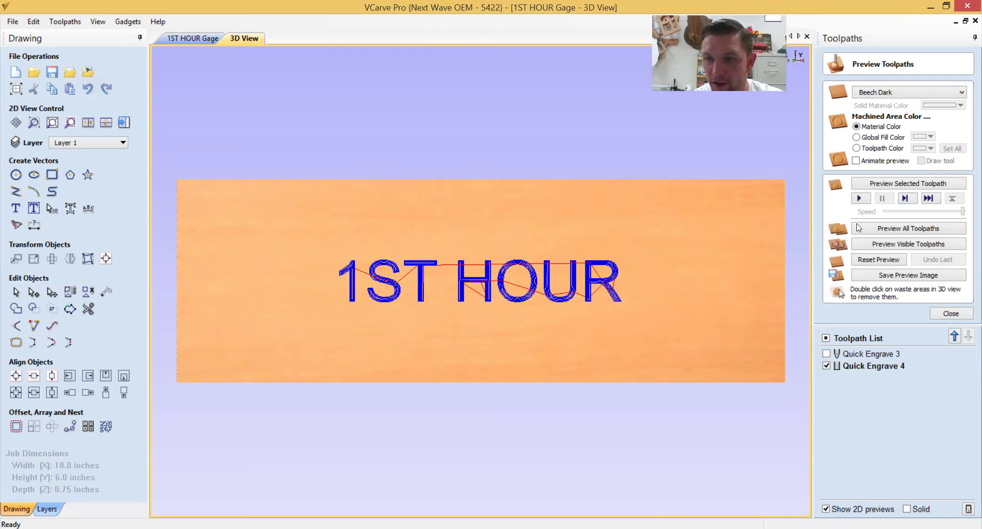
pyautogui.click(934, 233)
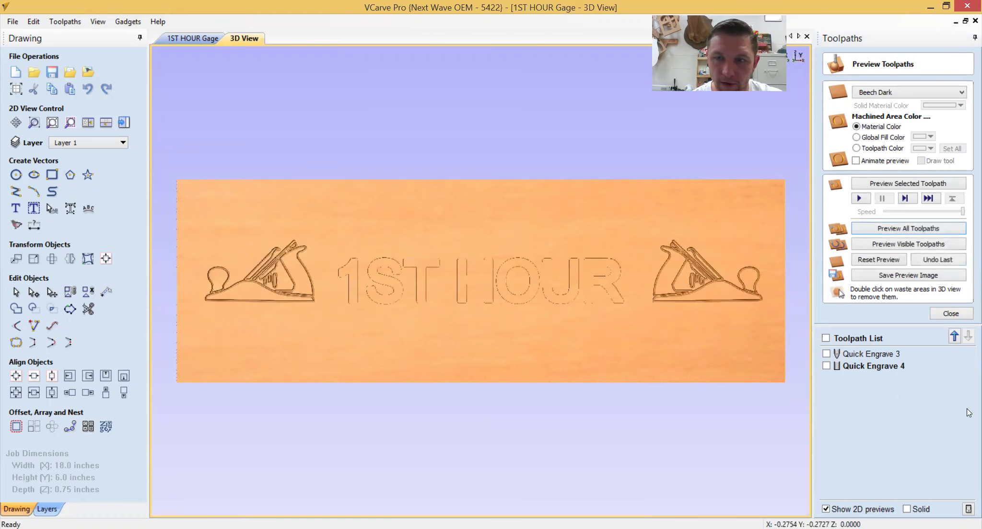
pyautogui.click(826, 365)
pyautogui.click(826, 354)
pyautogui.click(859, 198)
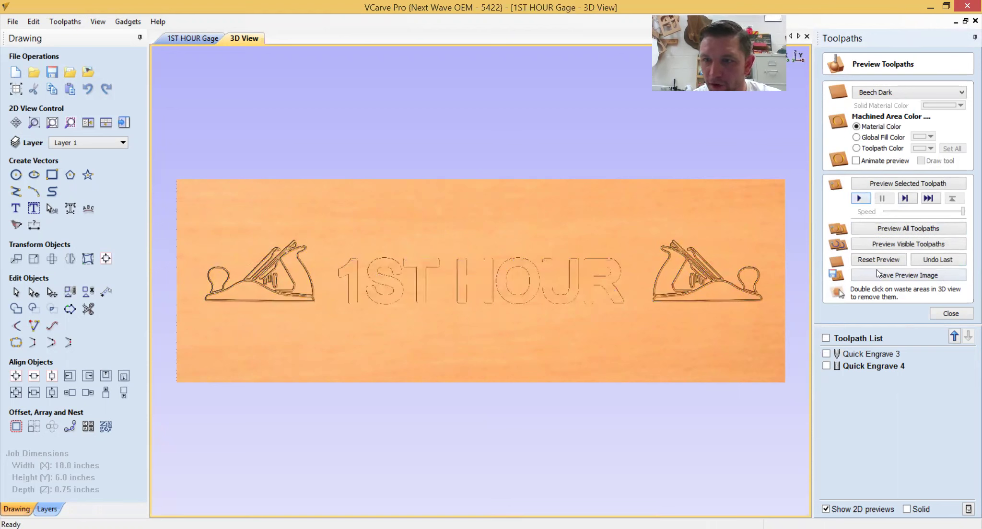
pyautogui.click(883, 257)
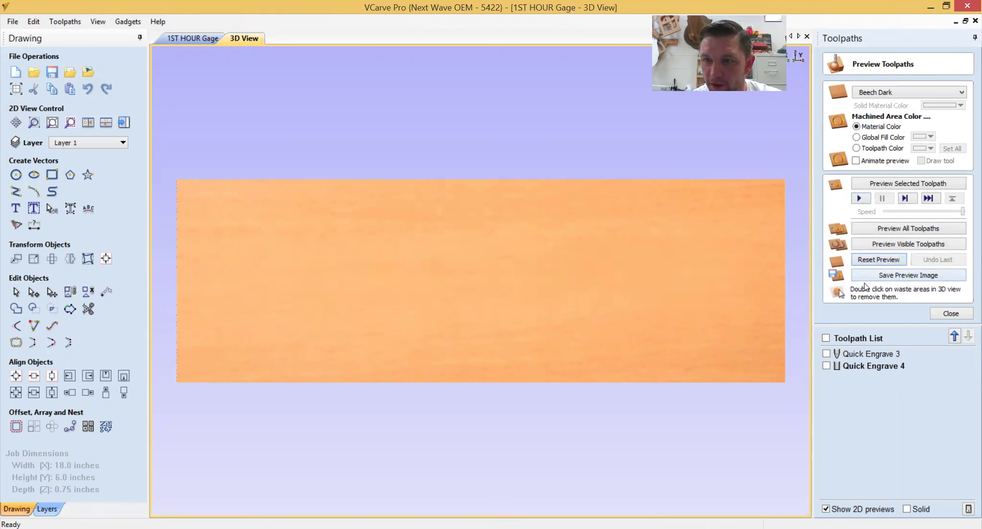
# Show both toolpaths over the blank material and preview the selected 1ST HOUR text toolpath.
pyautogui.click(826, 355)
pyautogui.click(826, 366)
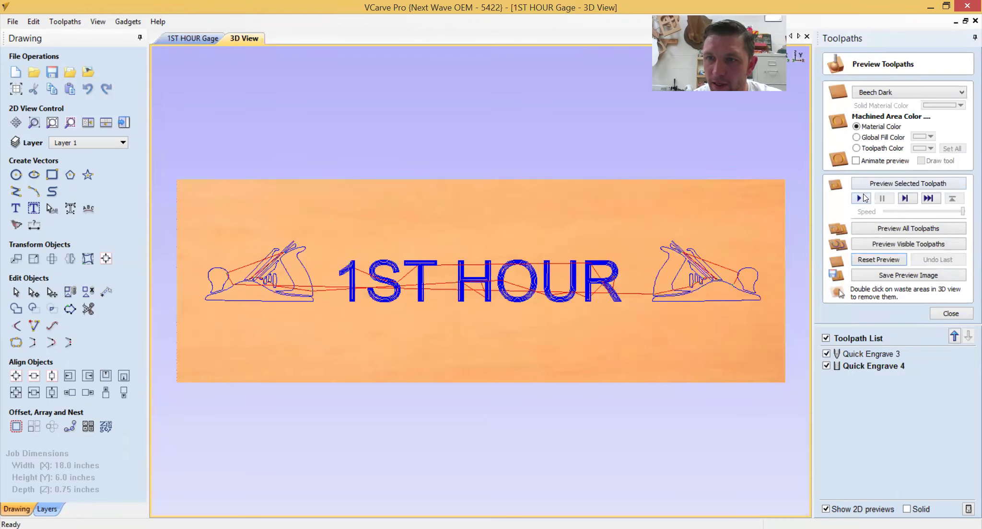
pyautogui.click(890, 183)
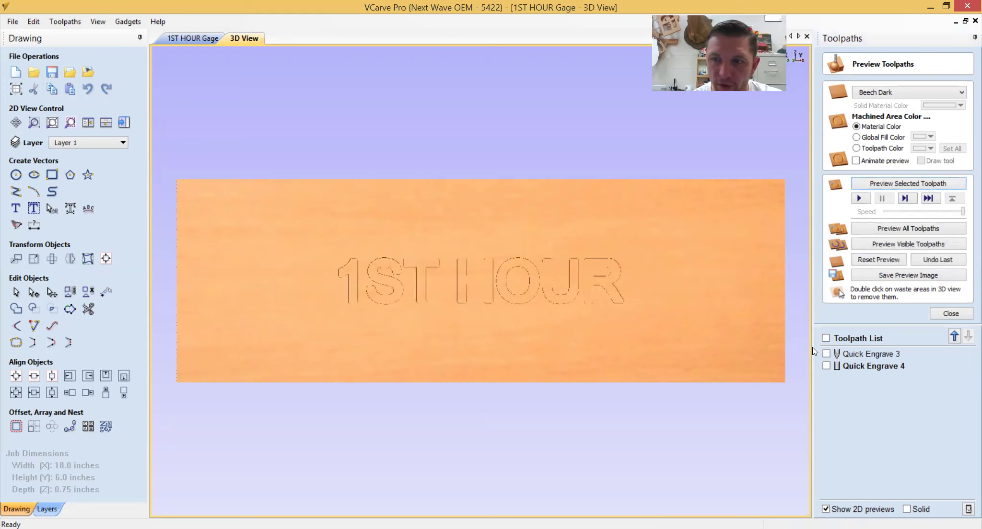
pyautogui.click(825, 354)
pyautogui.click(890, 183)
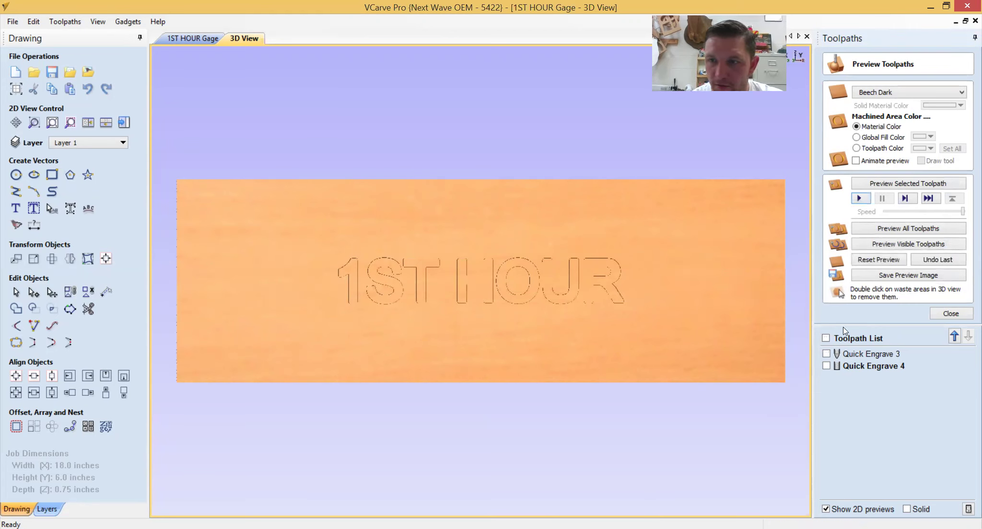
# Preview both the hand plane and text toolpaths together and inspect the engraved board in an isometric 3D view.
pyautogui.click(826, 355)
pyautogui.click(826, 366)
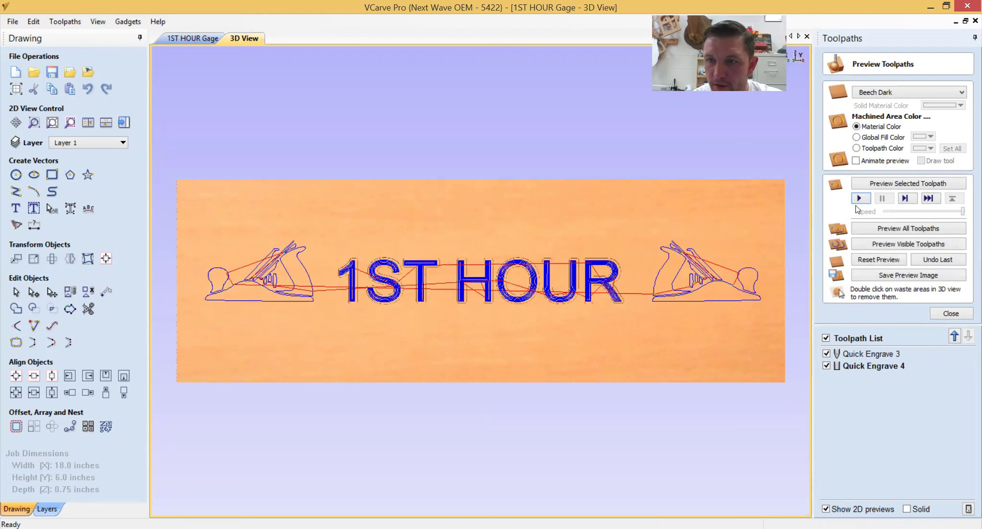
pyautogui.click(908, 229)
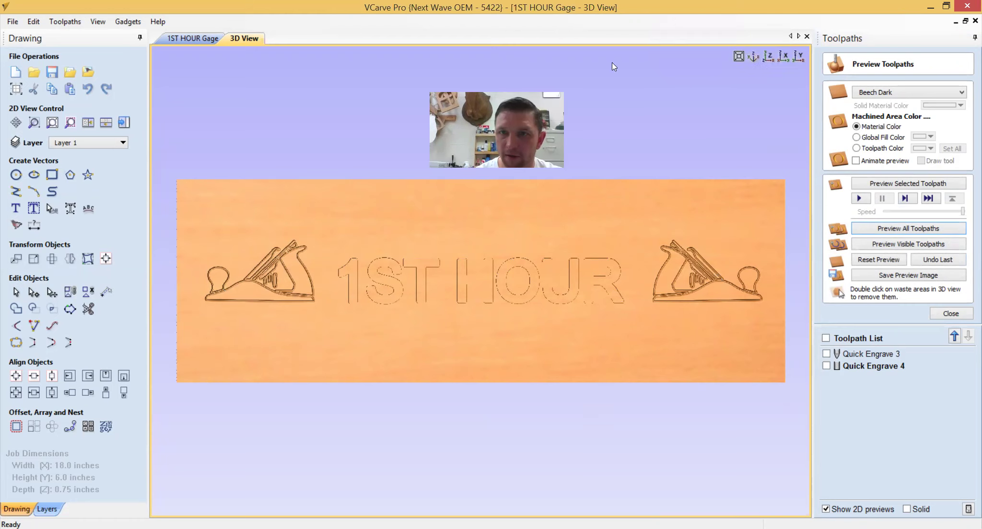
pyautogui.click(738, 55)
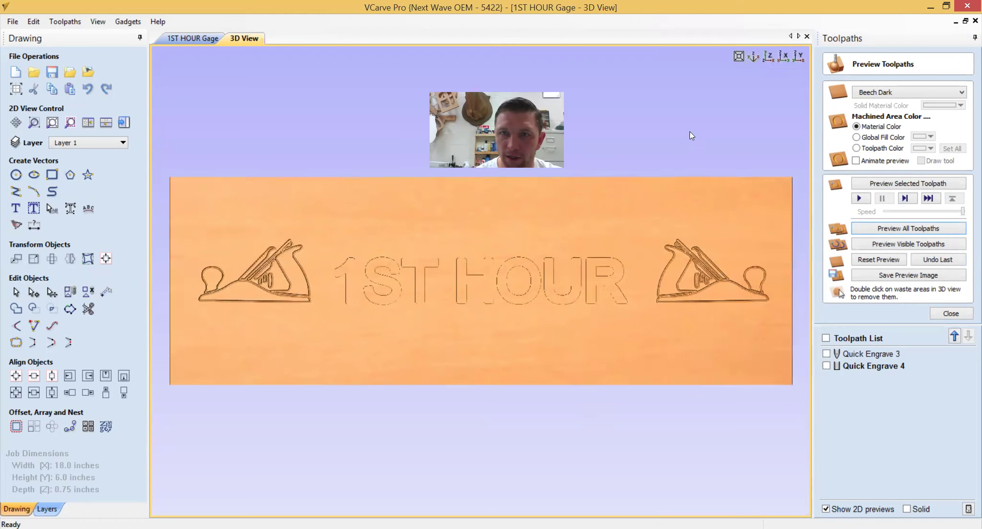
pyautogui.click(752, 56)
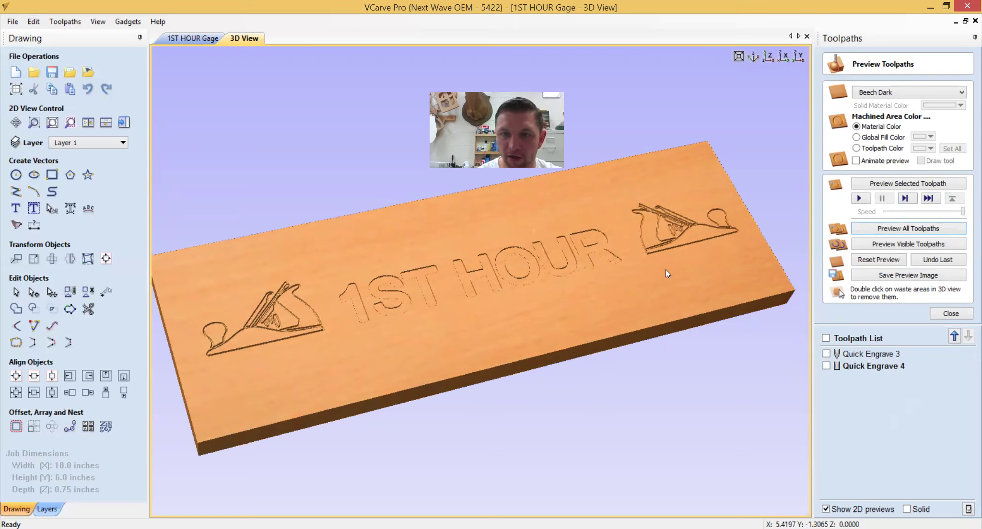
# Return to the 2D drawing of the job and save the project file.
pyautogui.click(170, 42)
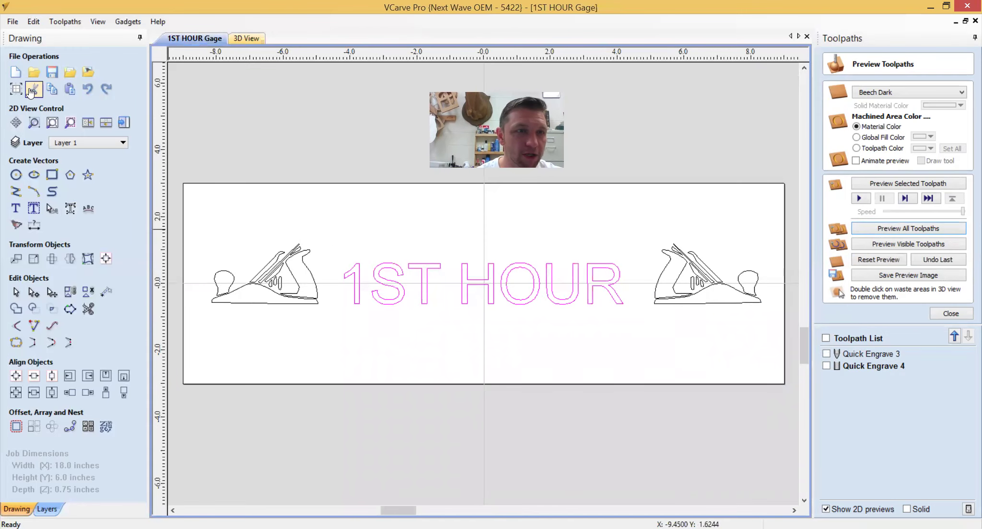
pyautogui.click(54, 73)
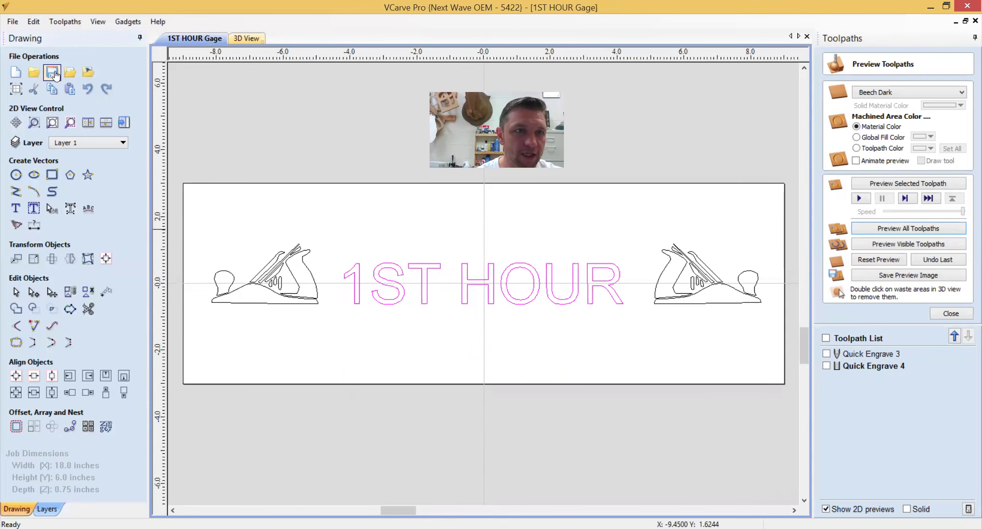